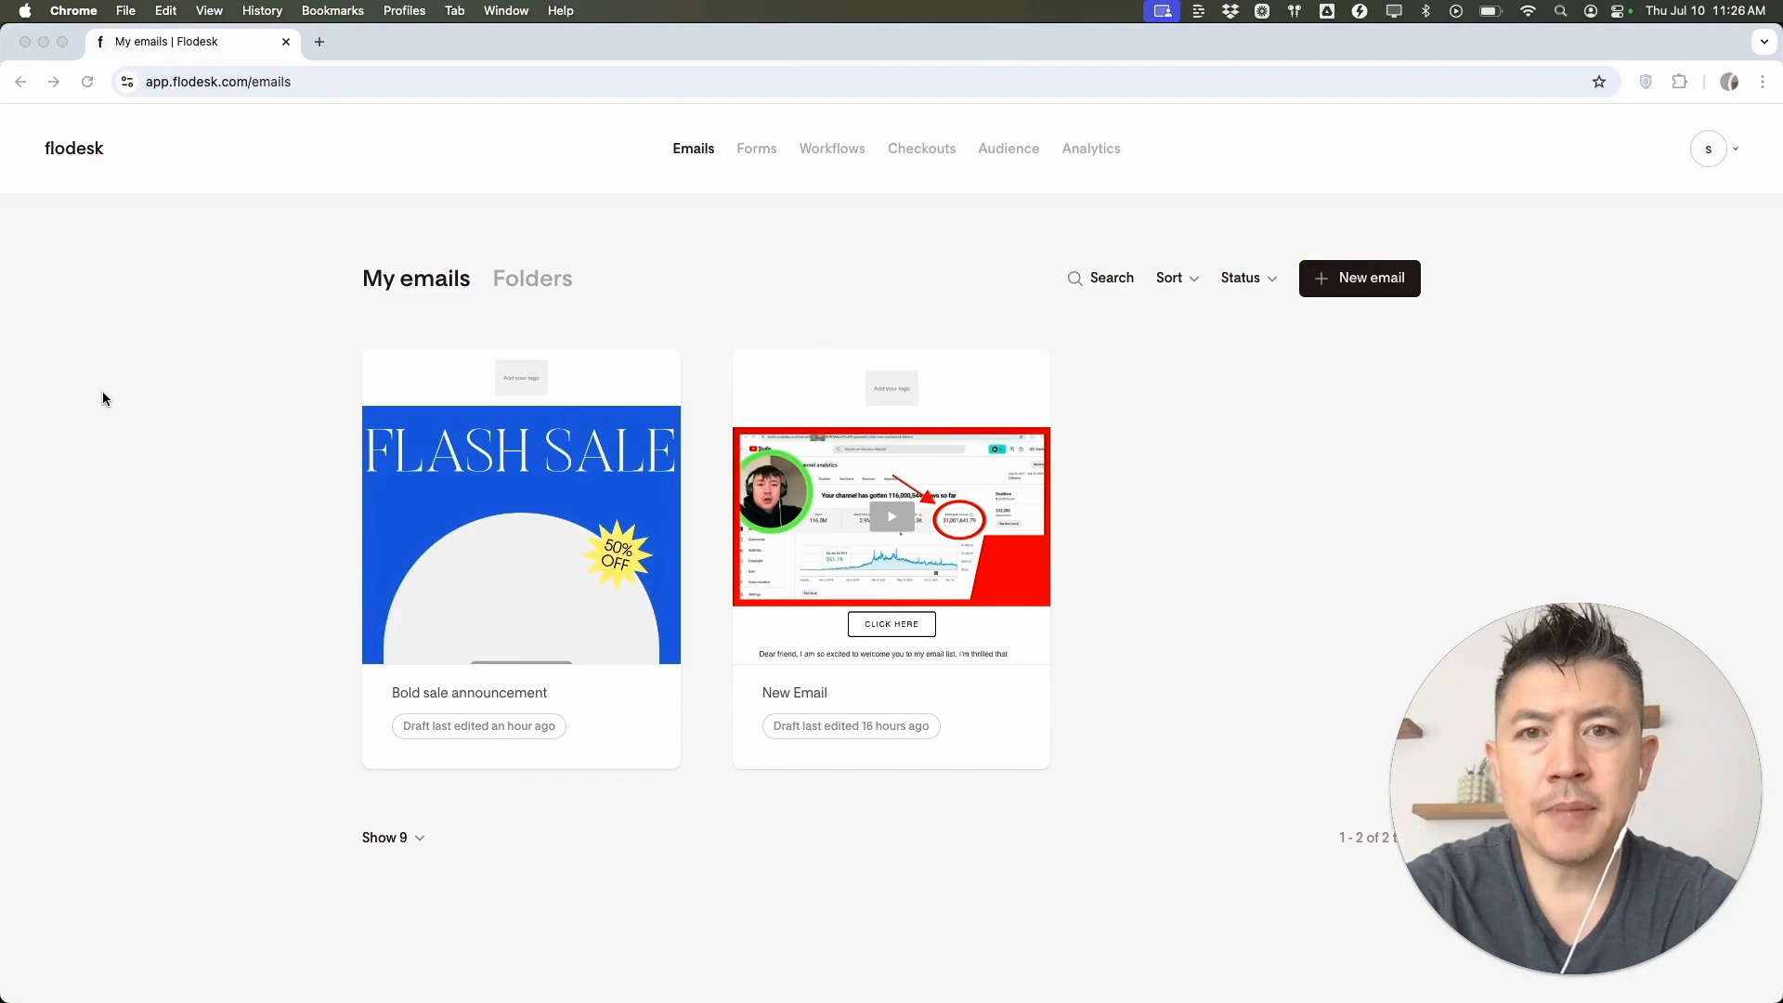
Open the checkout templates and filter them to the Checkout only category
left_click(922, 151)
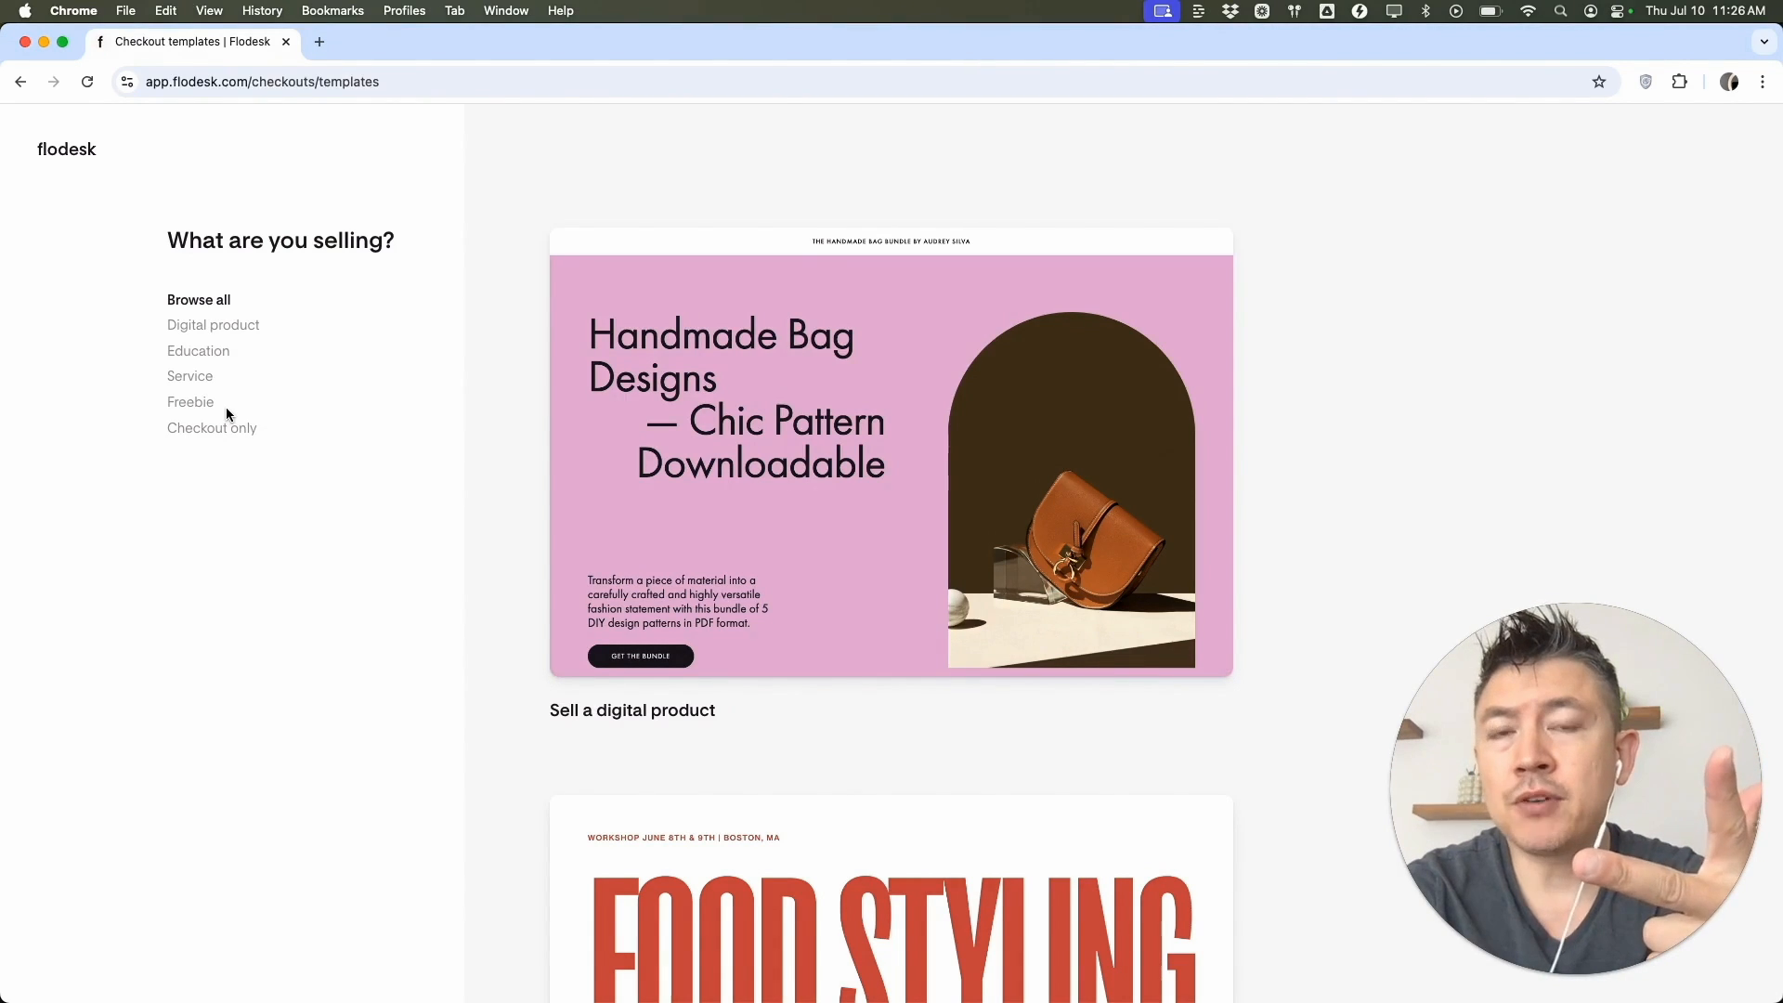
left_click(208, 433)
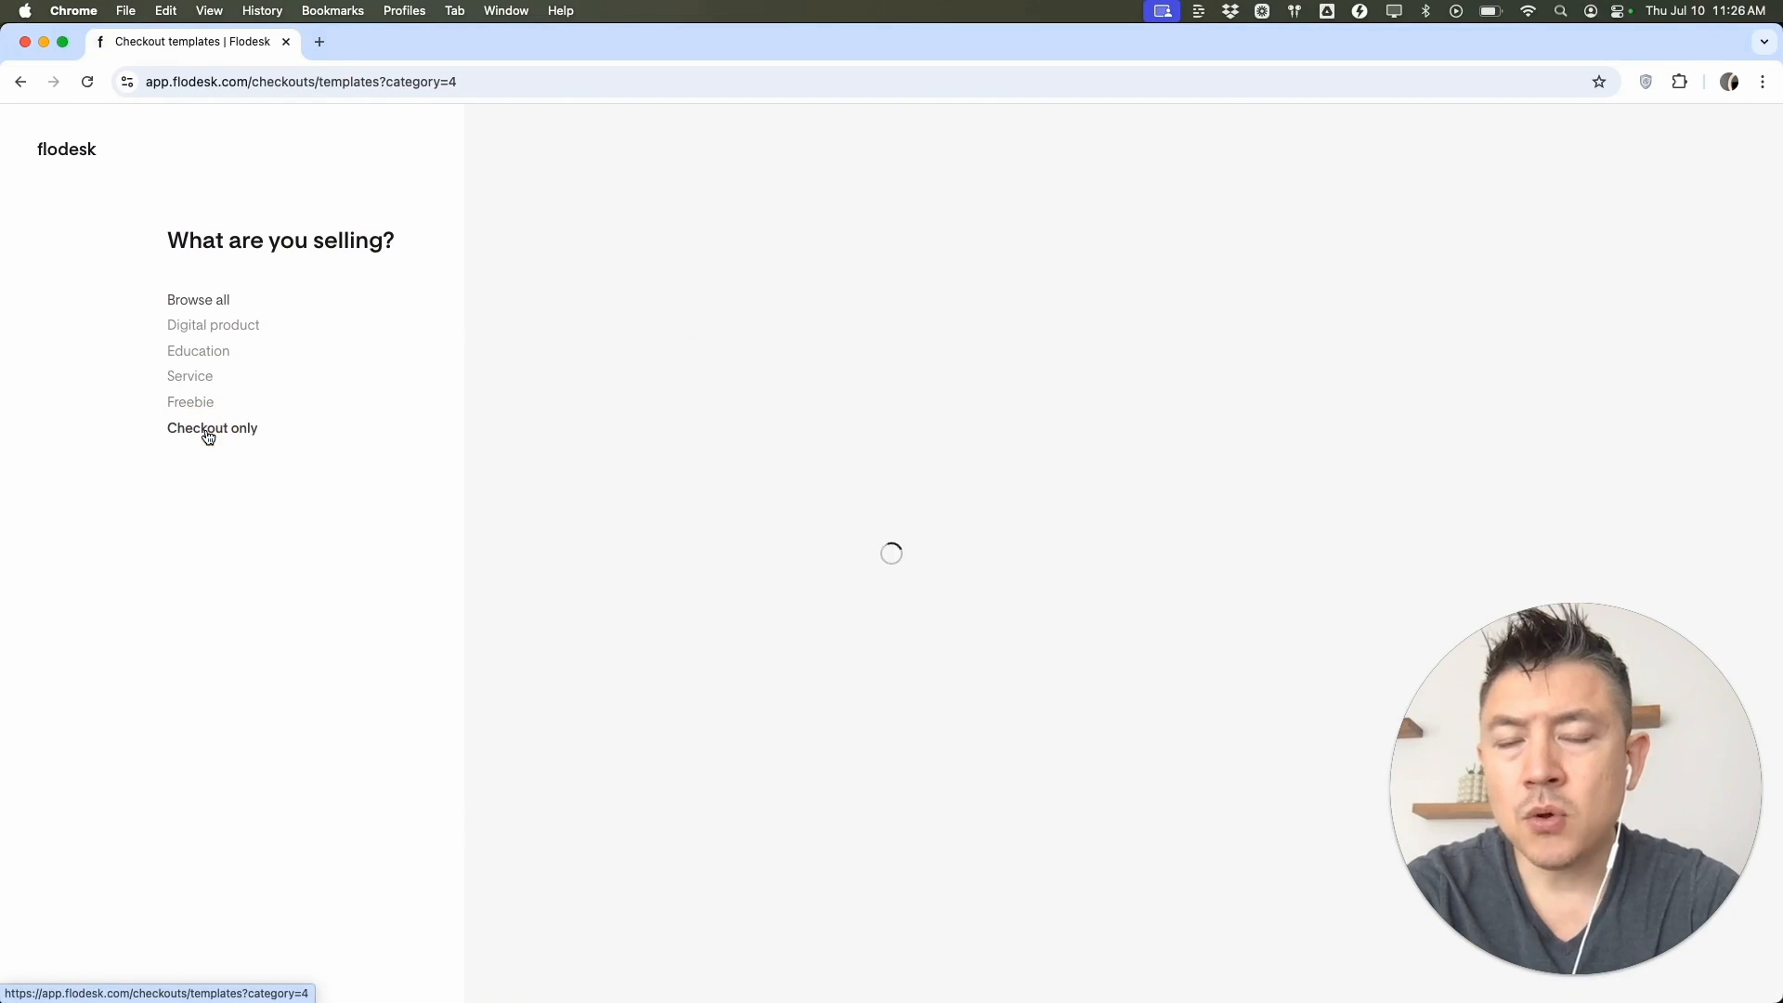
mouse_move(793, 479)
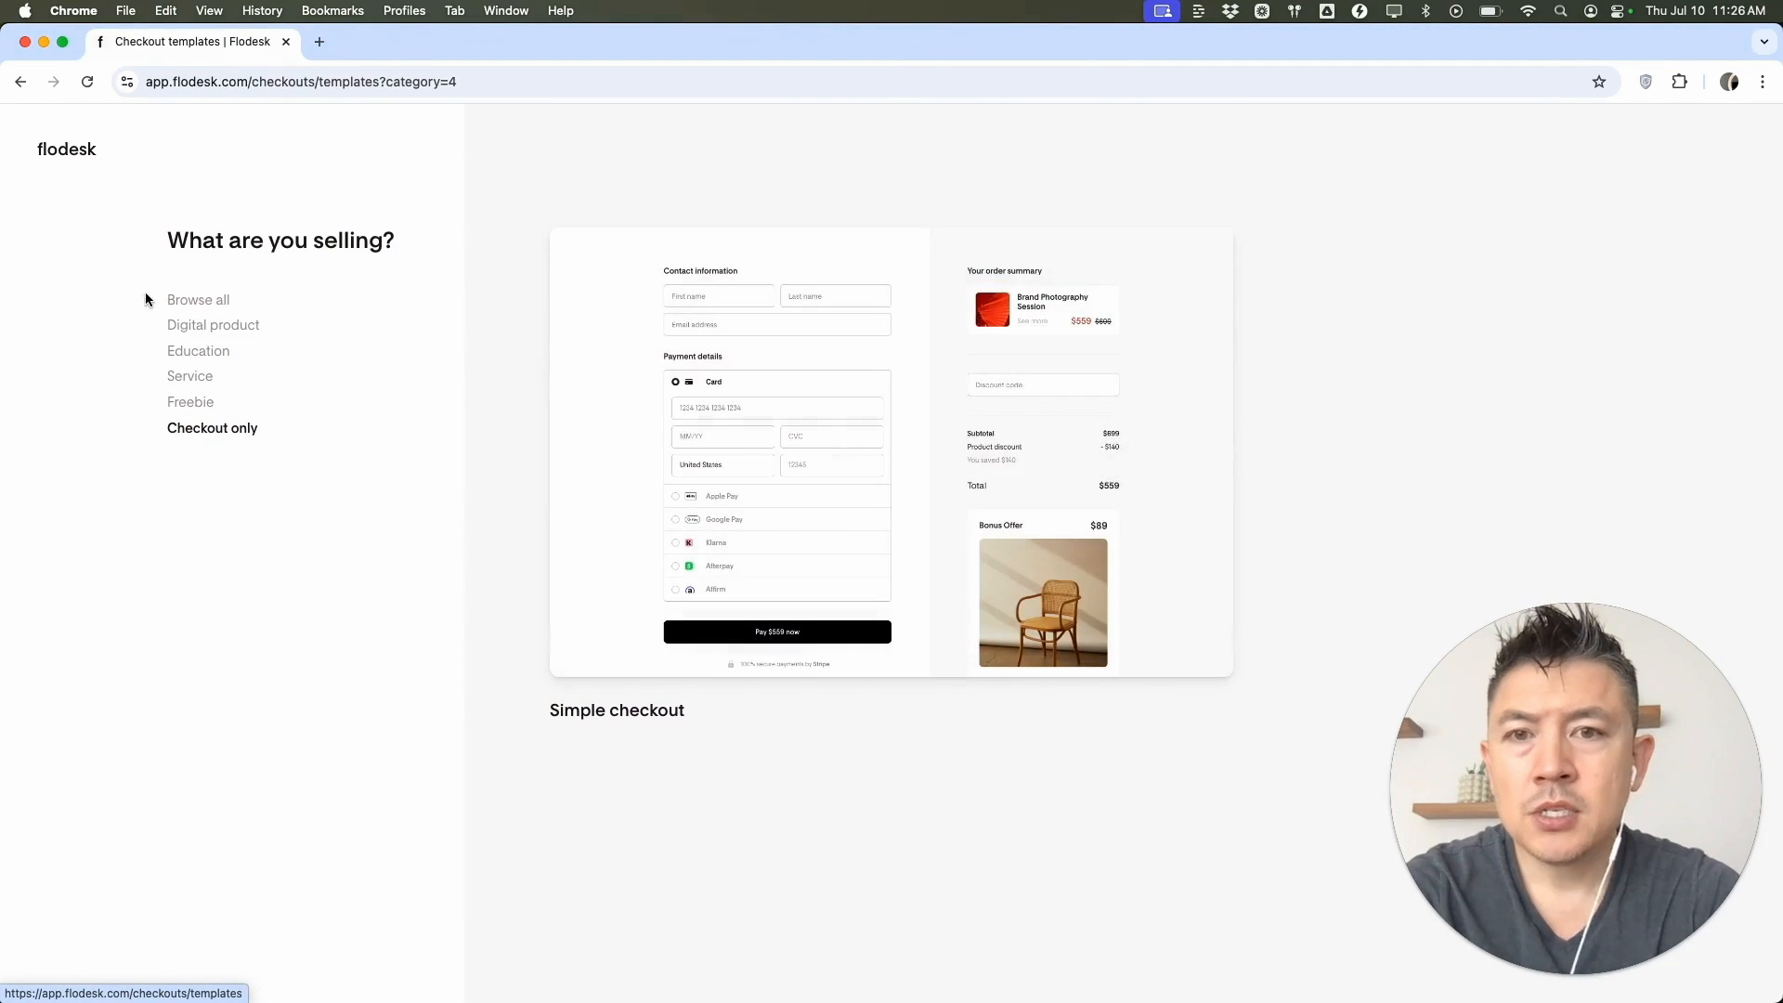
Browse the full list of checkout templates as far as the Sell a course template
left_click(191, 299)
scroll(754, 448, "down", 8)
scroll(754, 449, "up", 2)
scroll(755, 448, "down", 4)
scroll(754, 452, "up", 5)
scroll(757, 458, "down", 7)
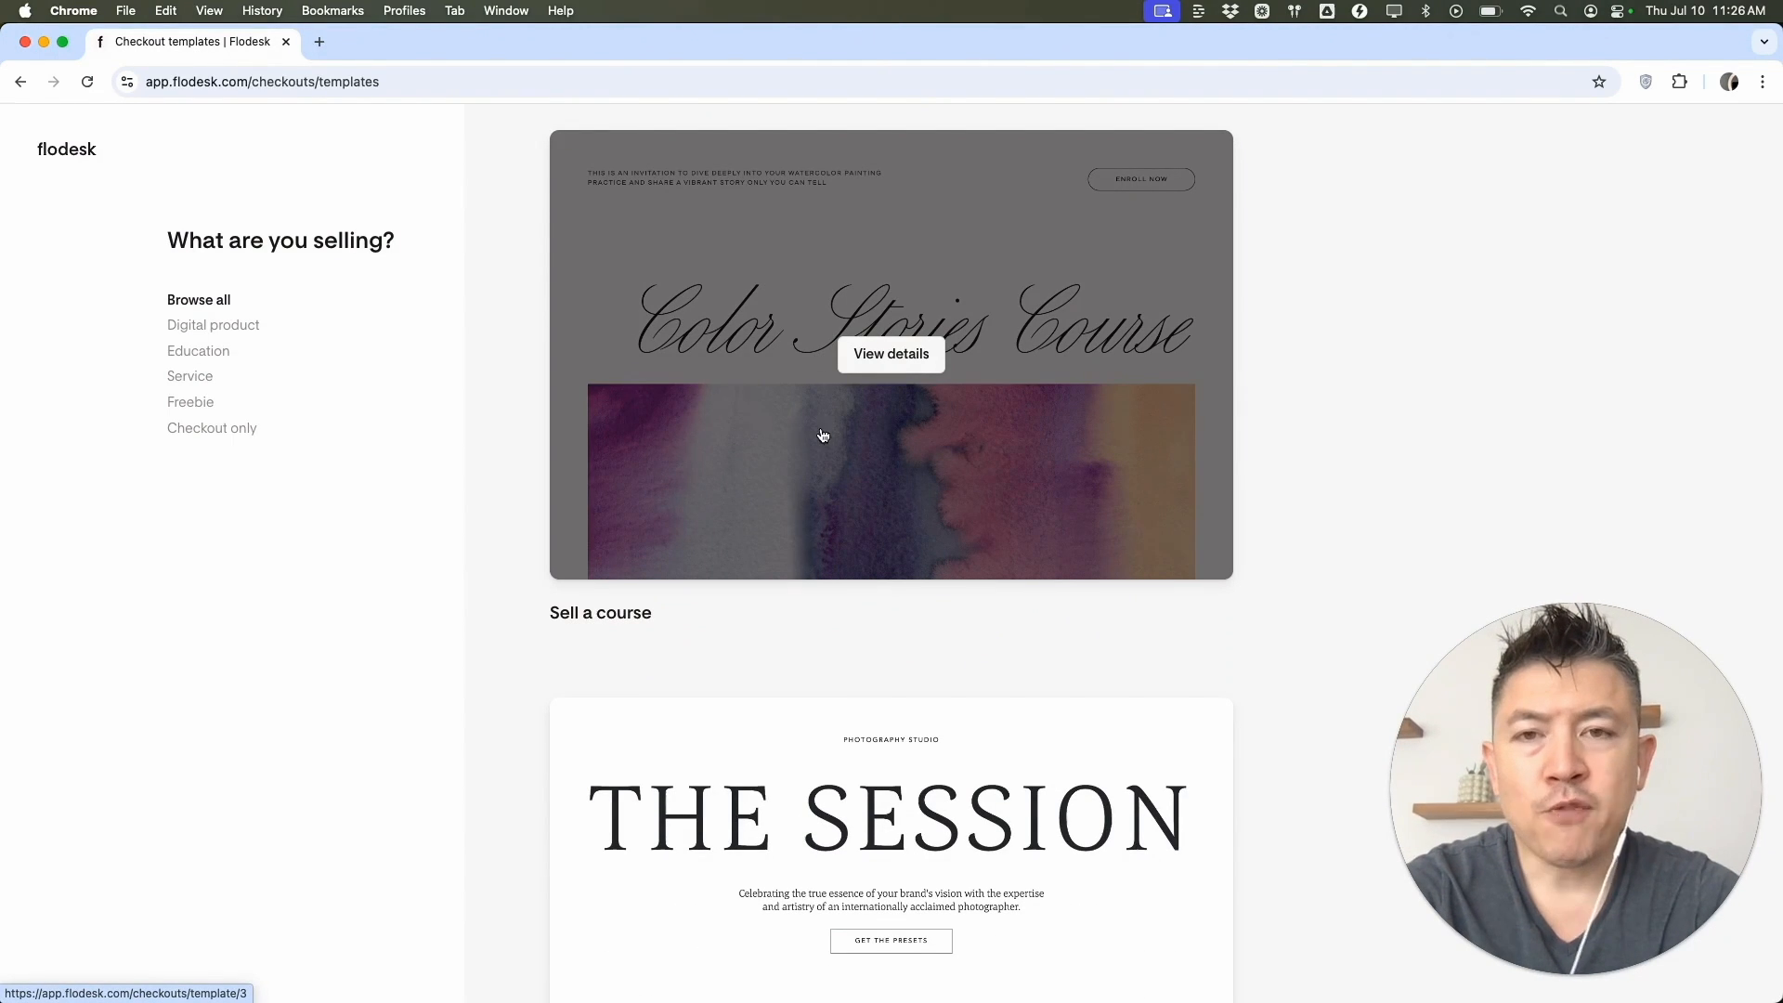
Open the Sell a course template and review its sales page preview down to the special offer section
left_click(855, 405)
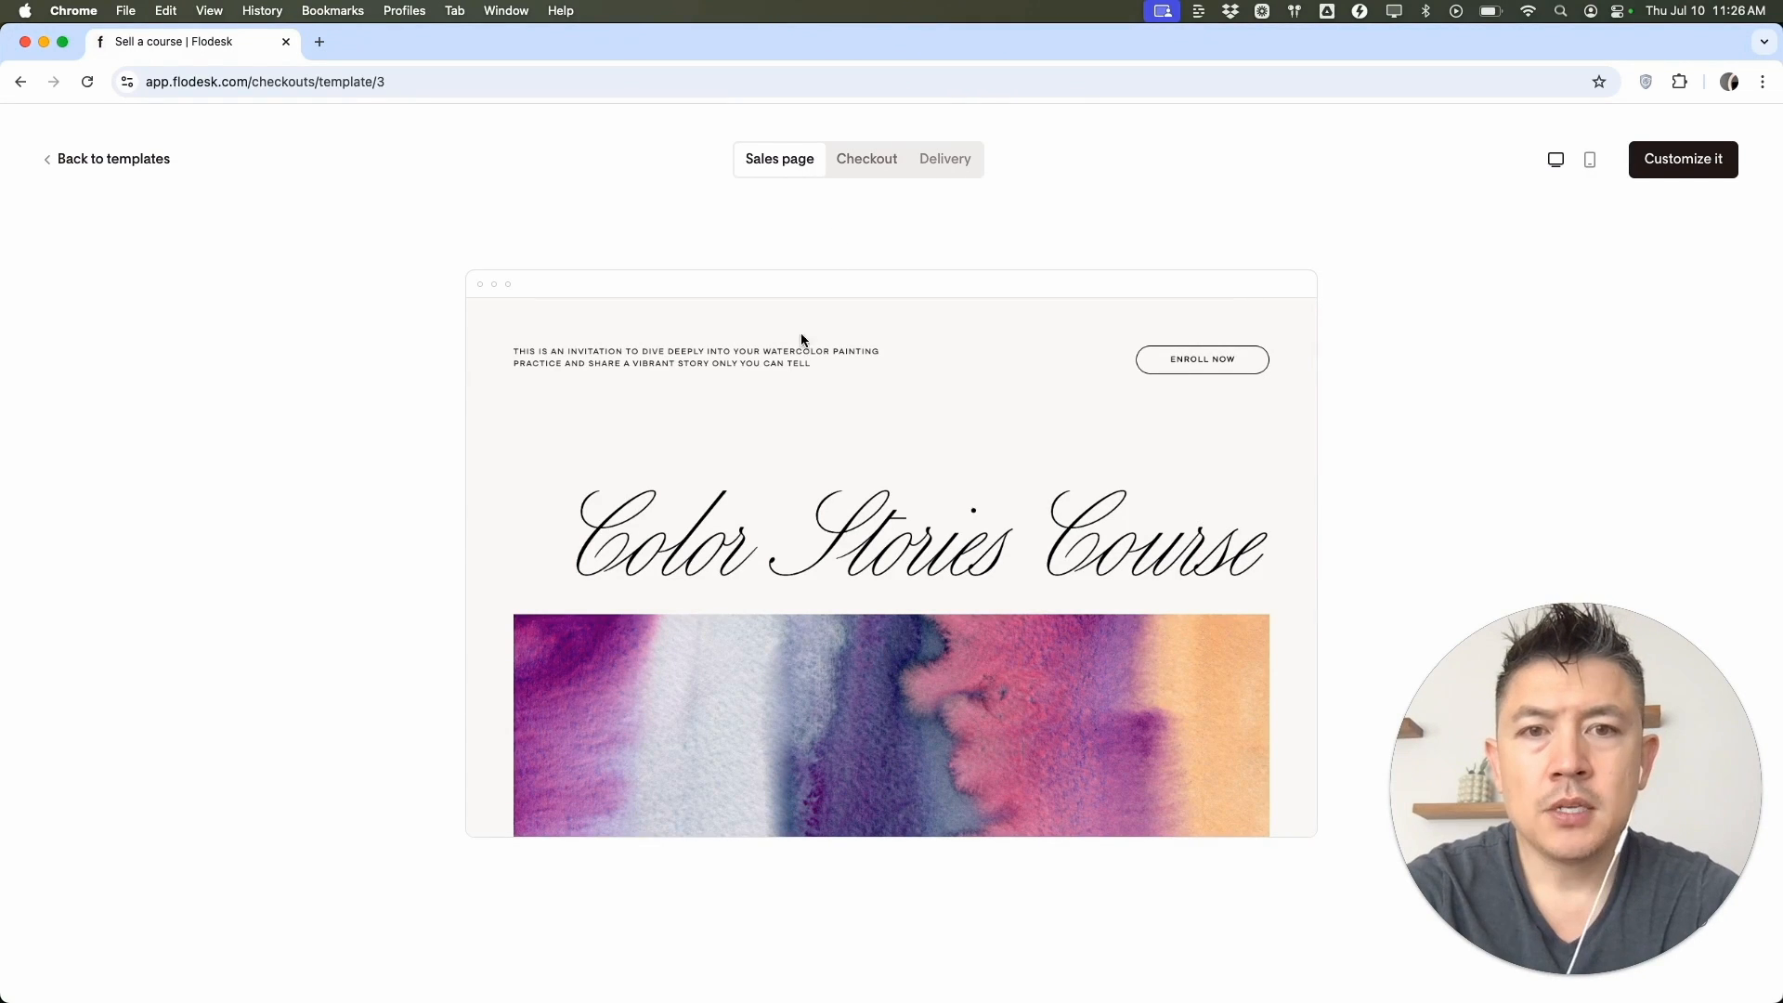
scroll(894, 427, "down", 15)
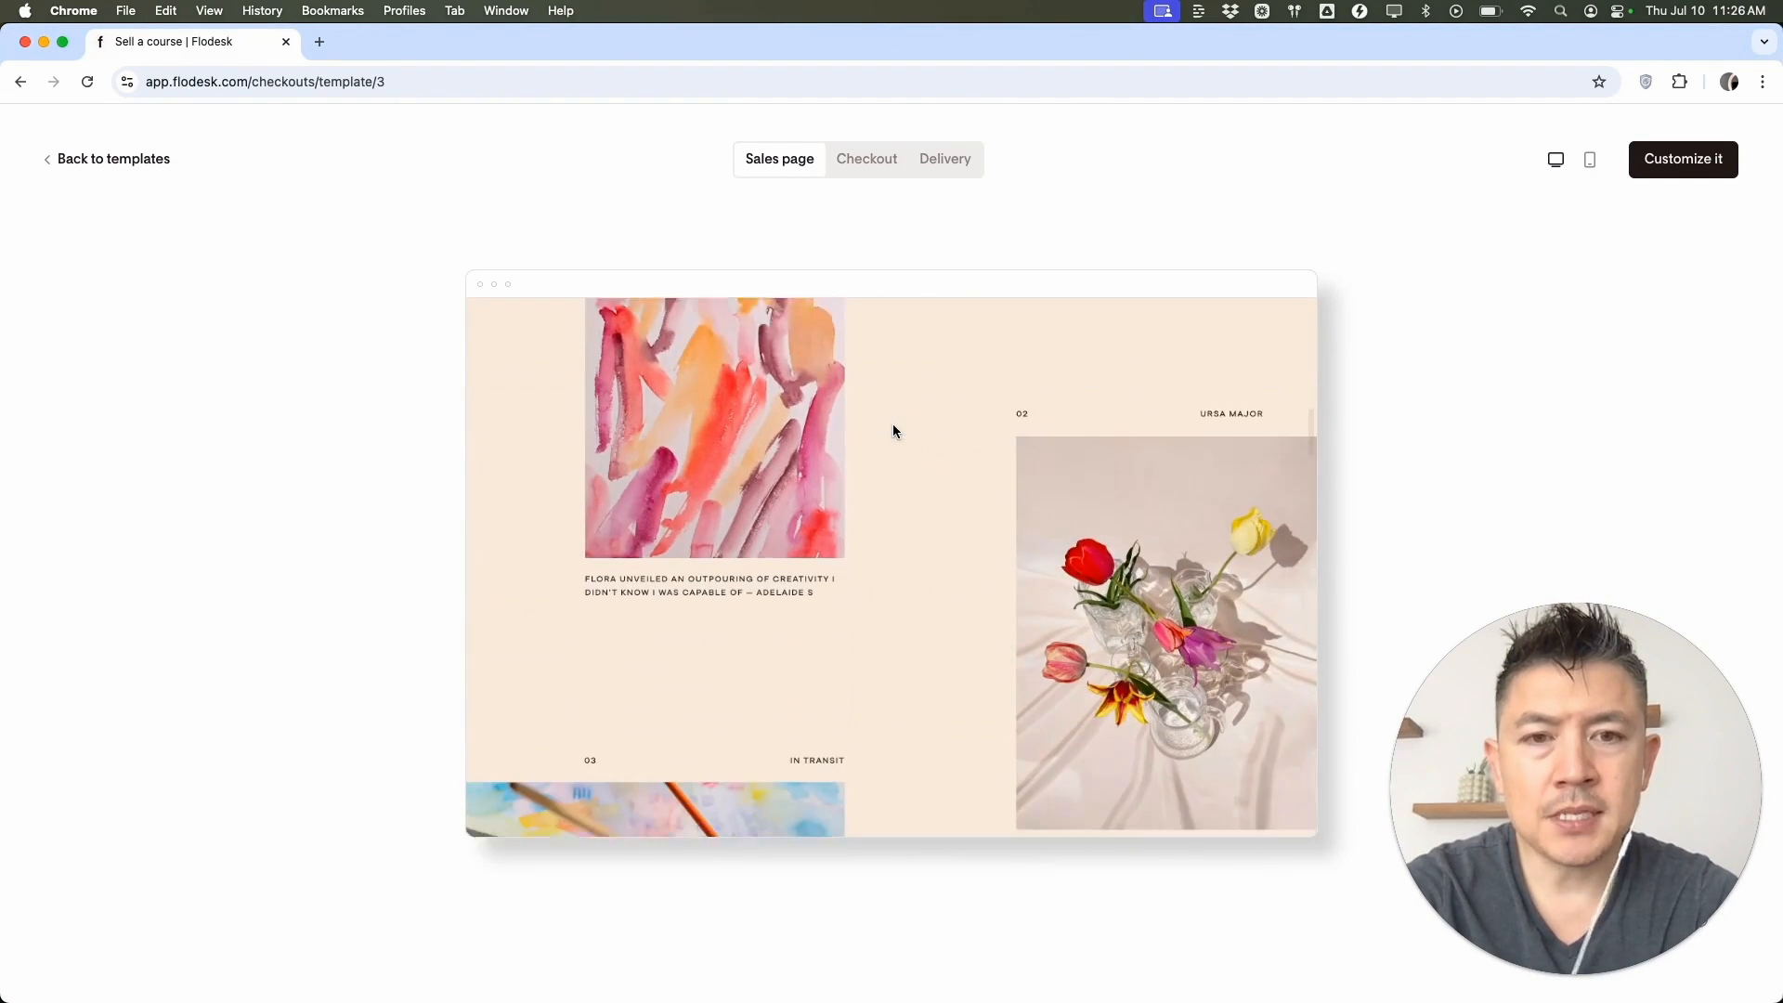
scroll(894, 426, "up", 5)
scroll(894, 423, "down", 10)
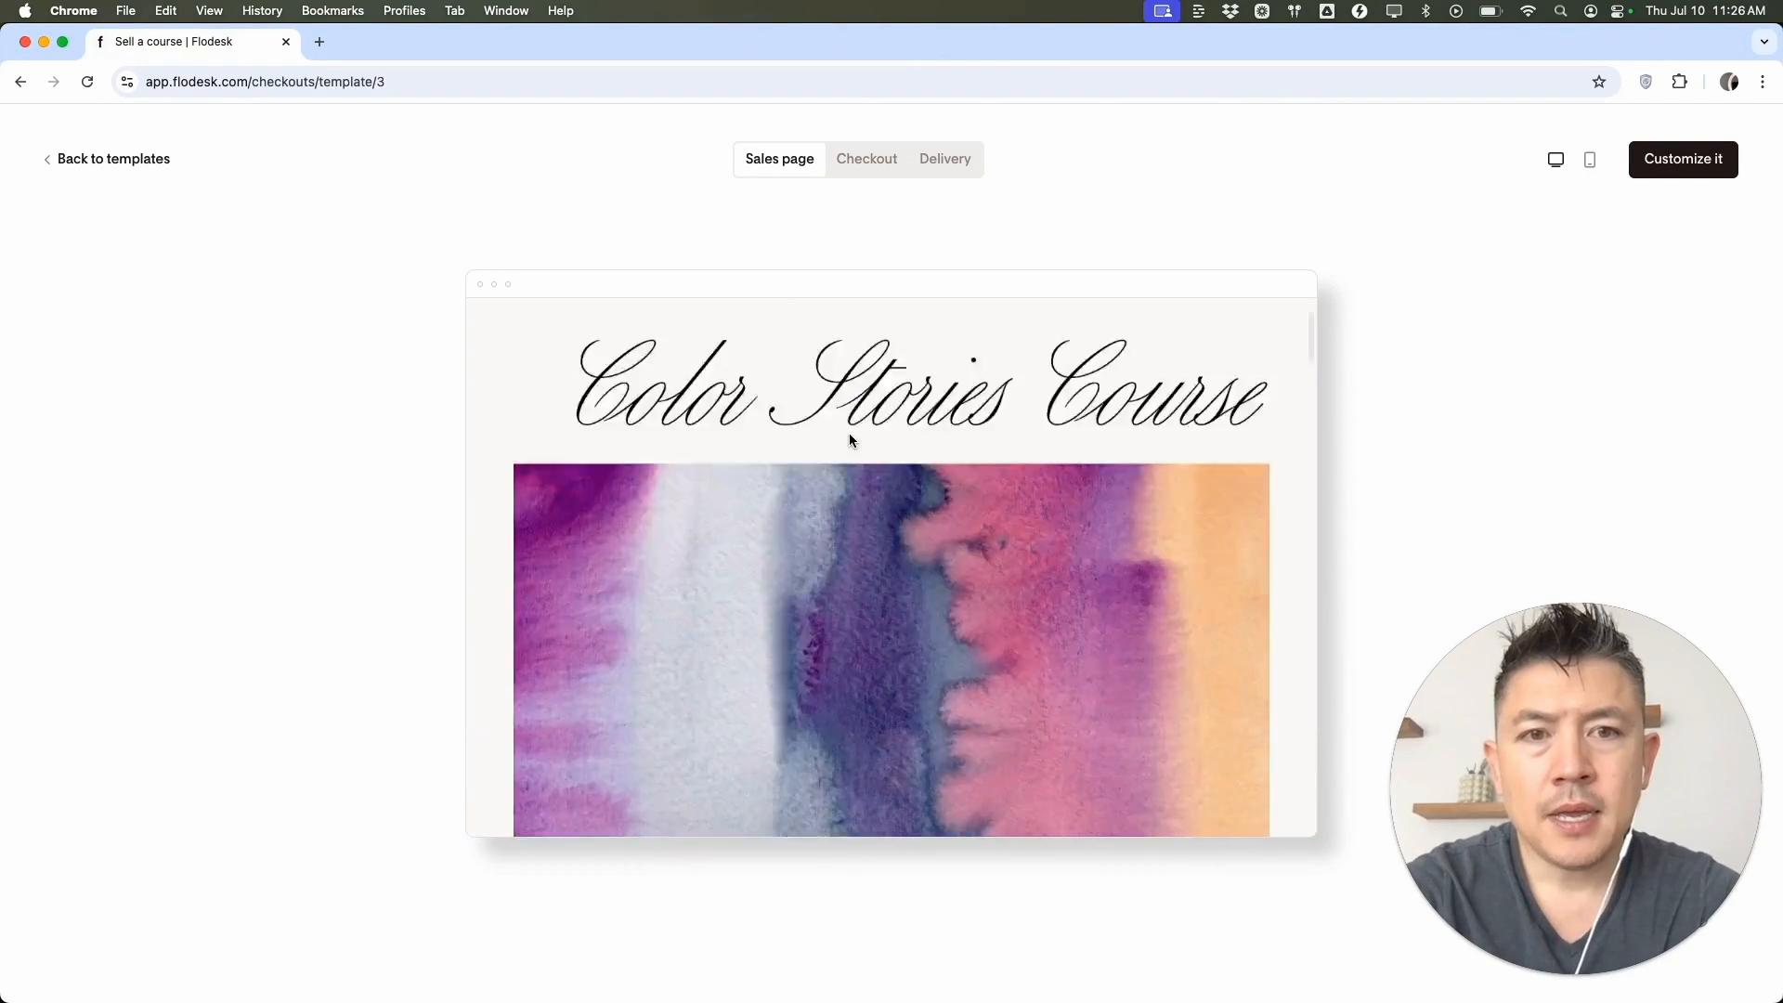
scroll(849, 433, "down", 20)
scroll(849, 433, "down", 10)
scroll(849, 433, "up", 5)
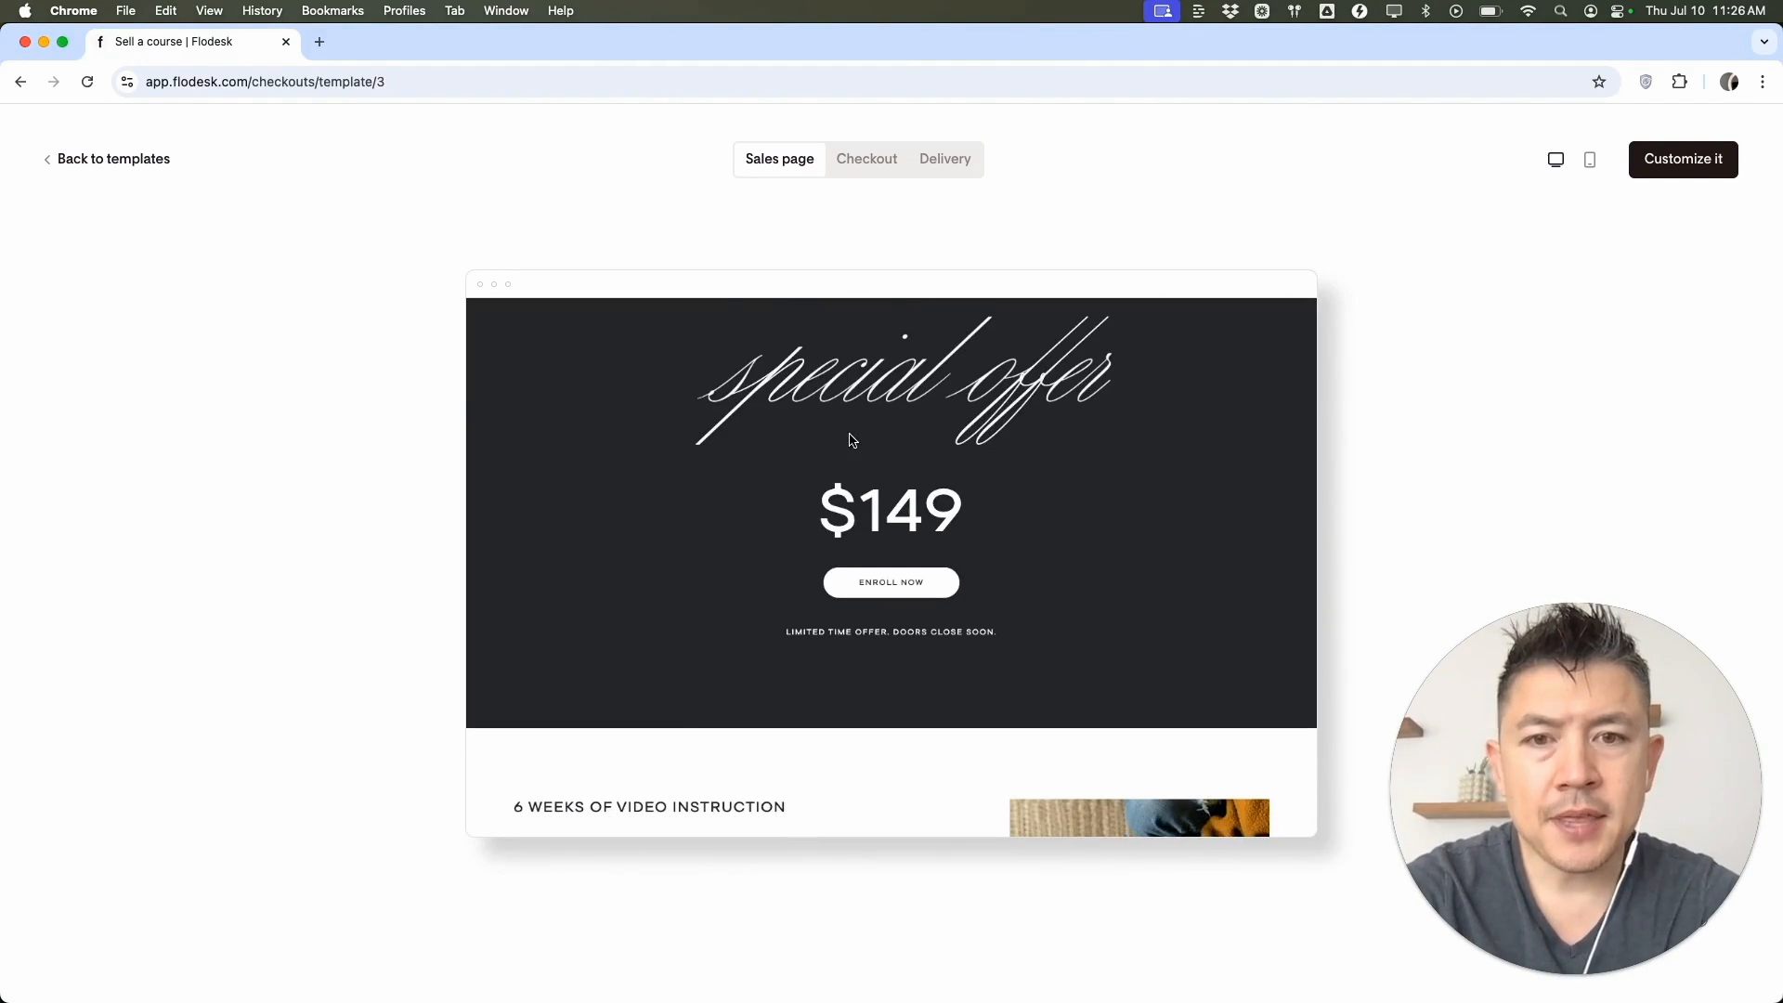
left_click(906, 596)
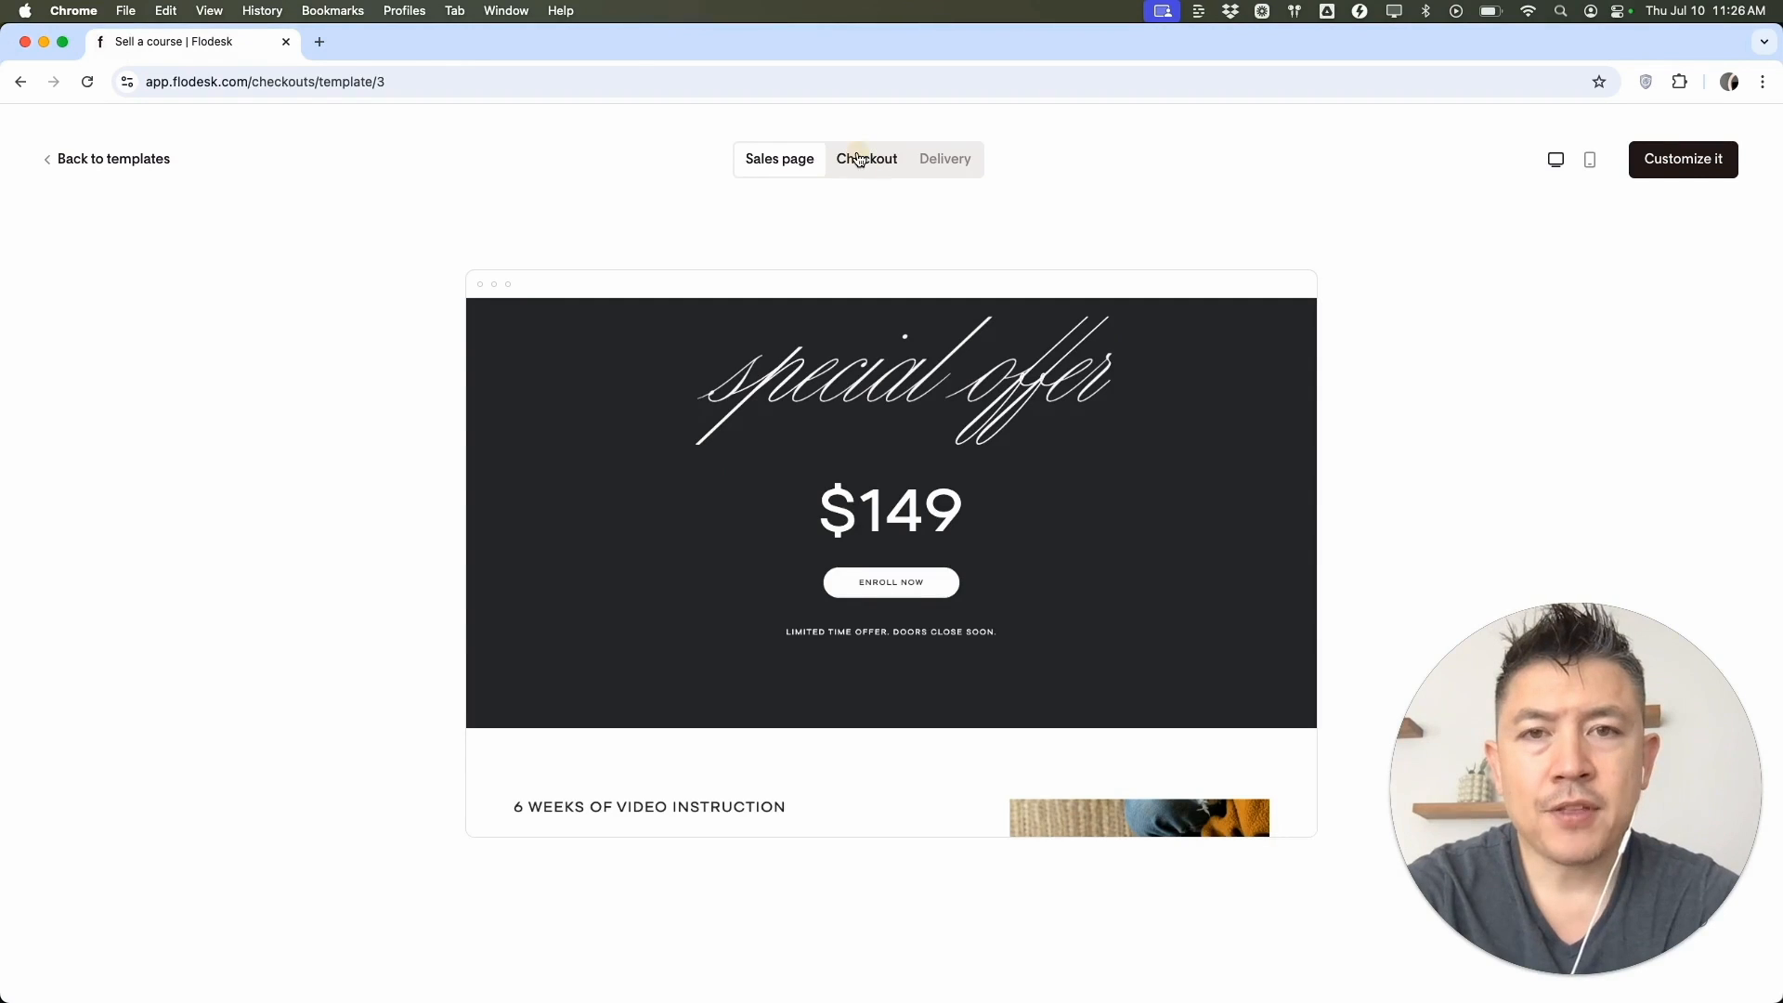
Review the checkout and delivery page previews of the Sell a course template
scroll(862, 555, "down", 2)
scroll(862, 562, "down", 1)
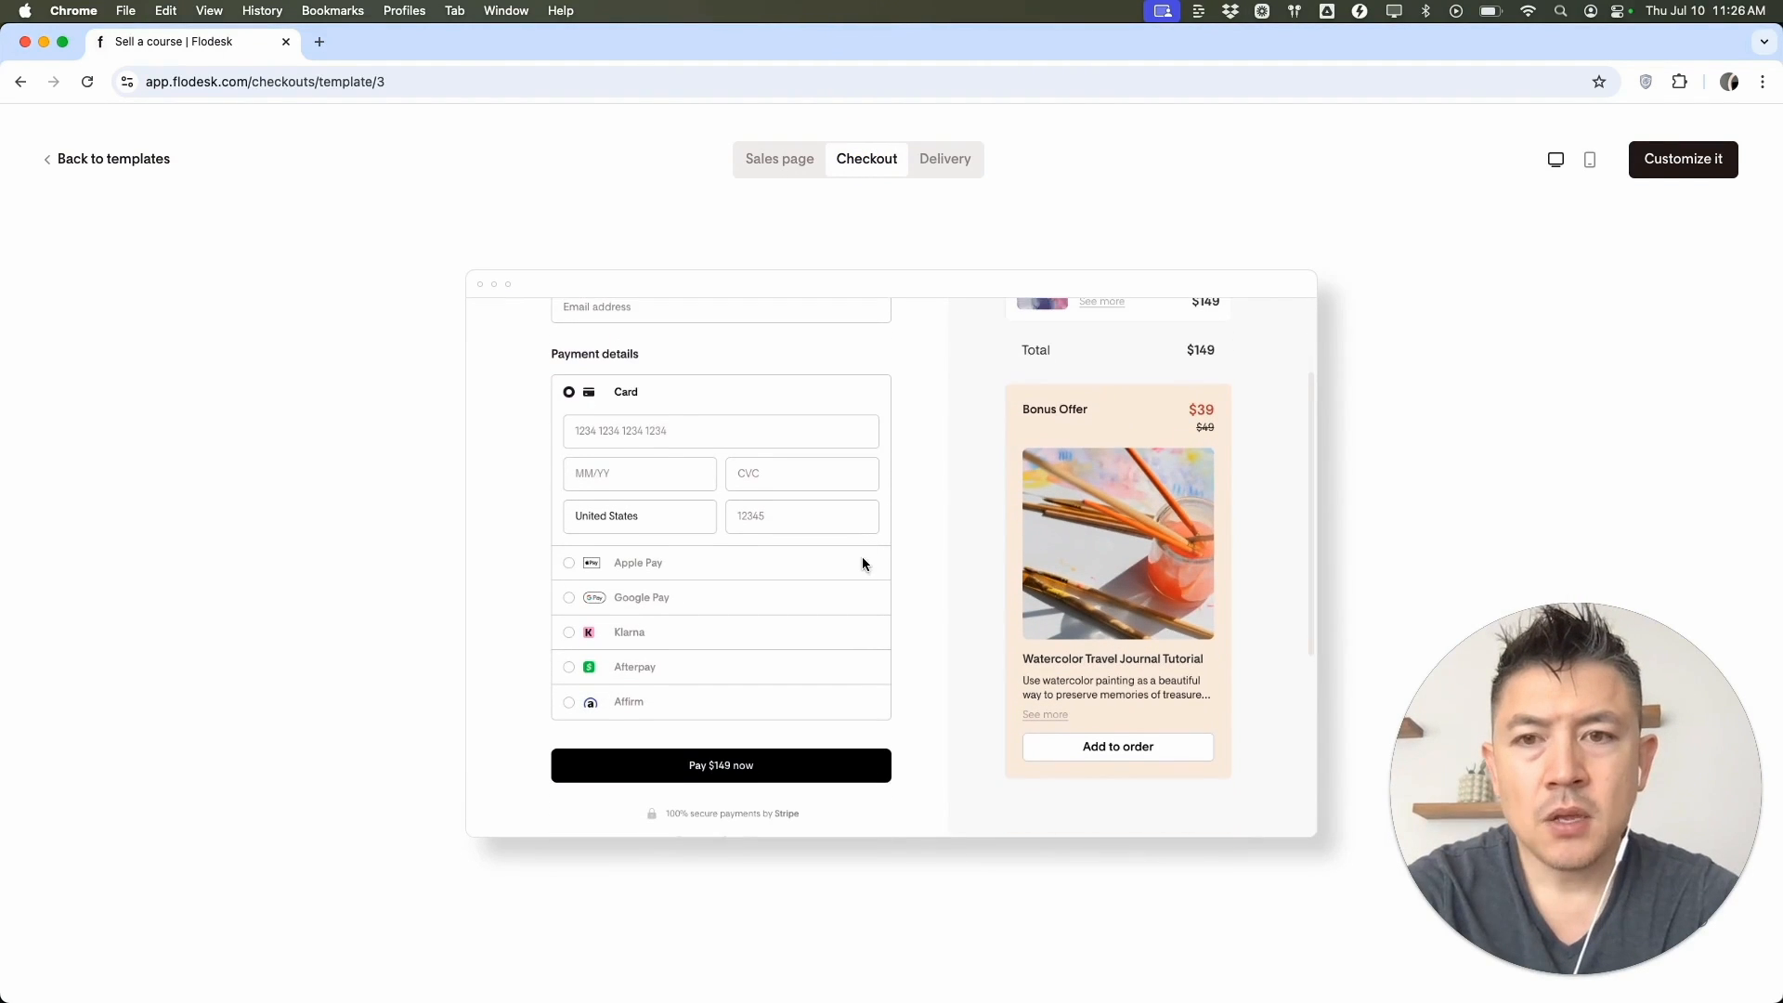
scroll(850, 476, "up", 3)
scroll(855, 516, "down", 6)
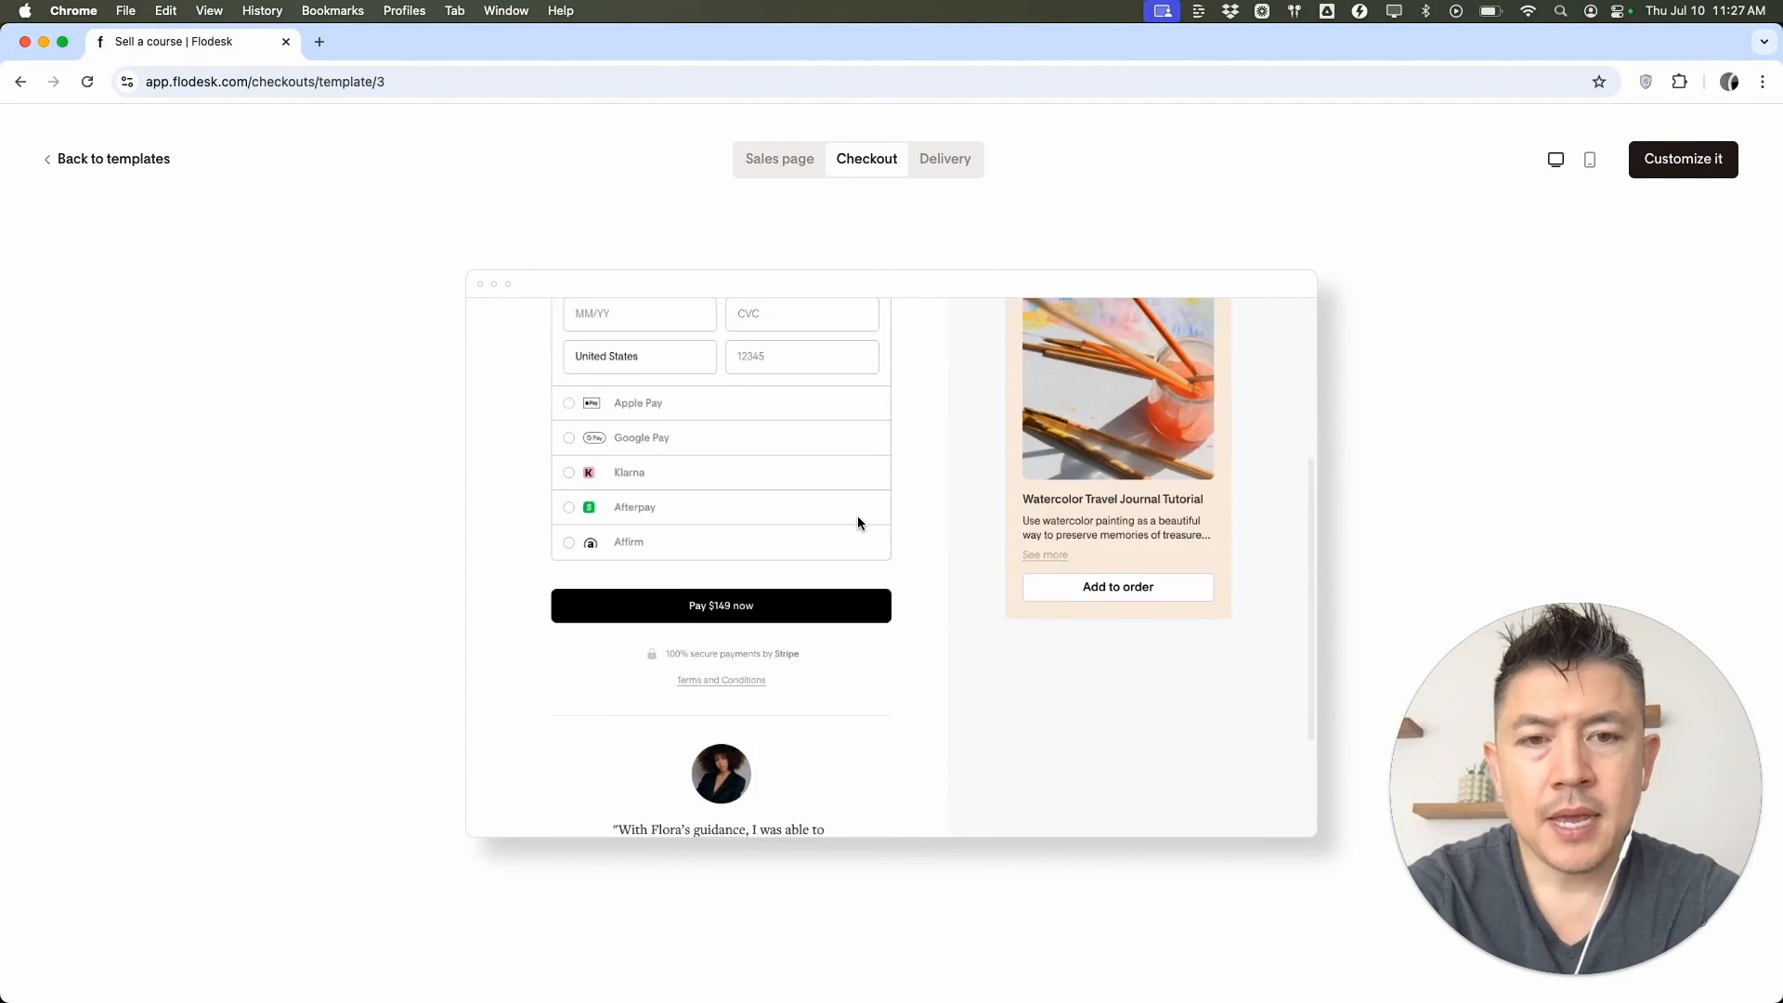
left_click(940, 160)
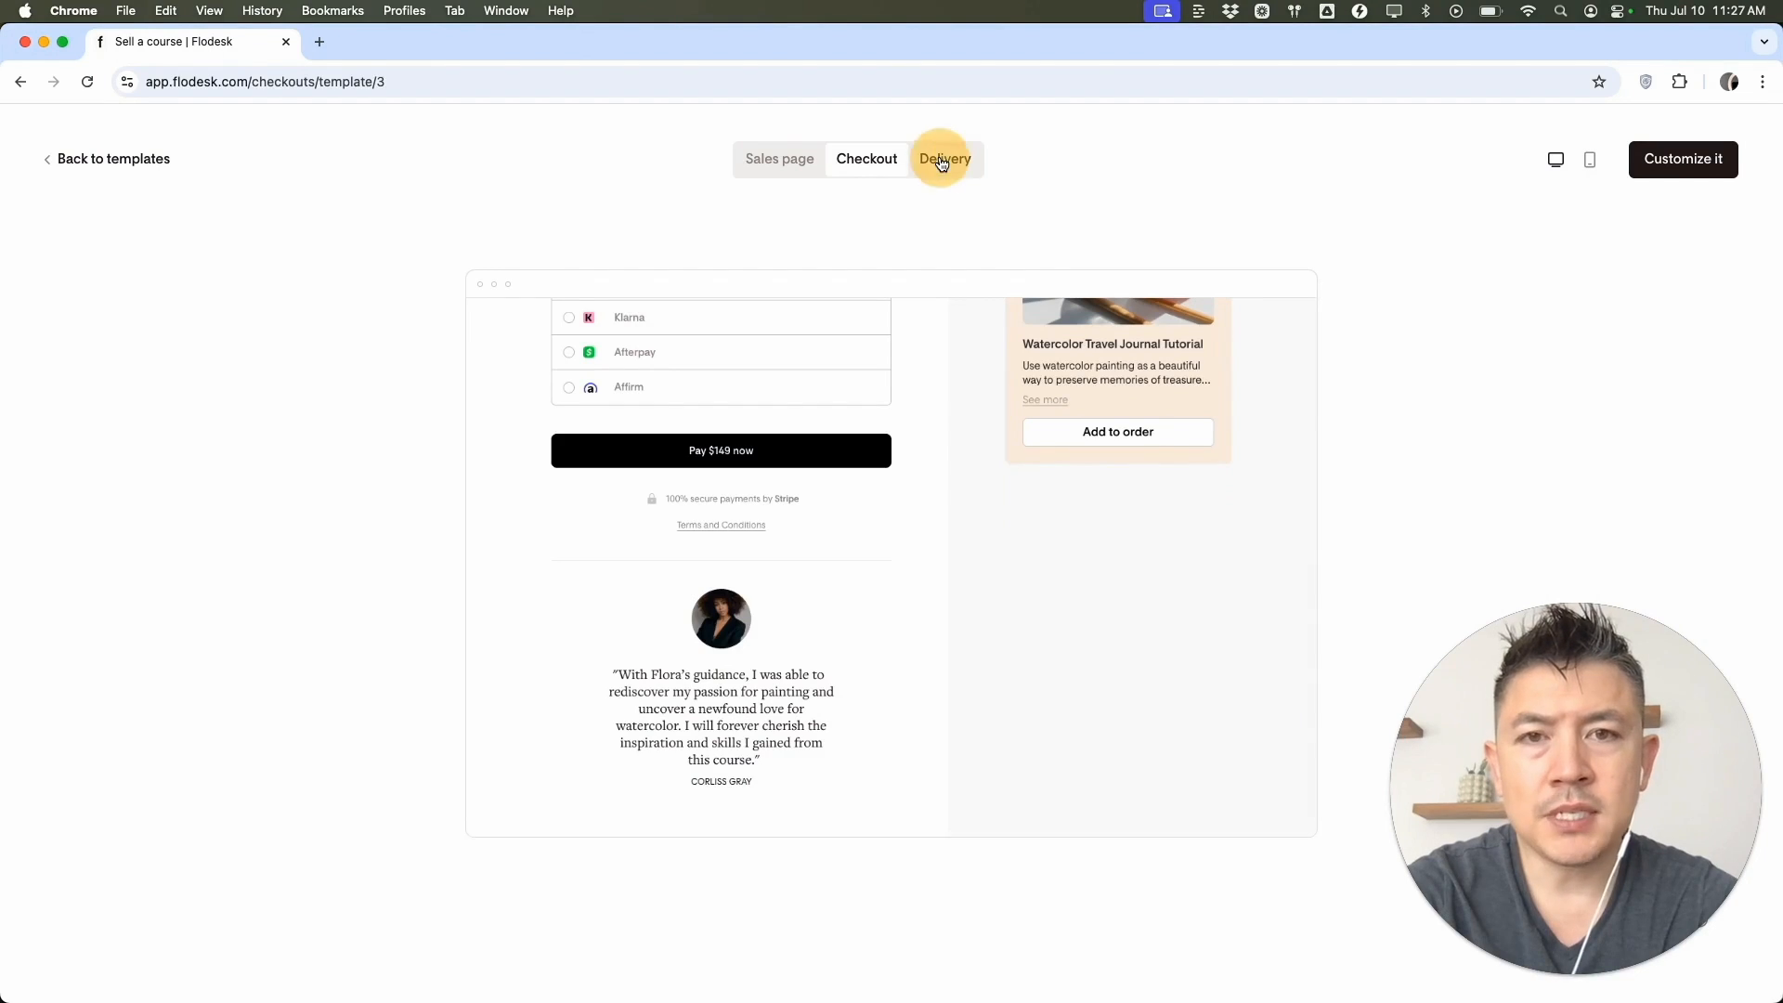
scroll(849, 561, "down", 5)
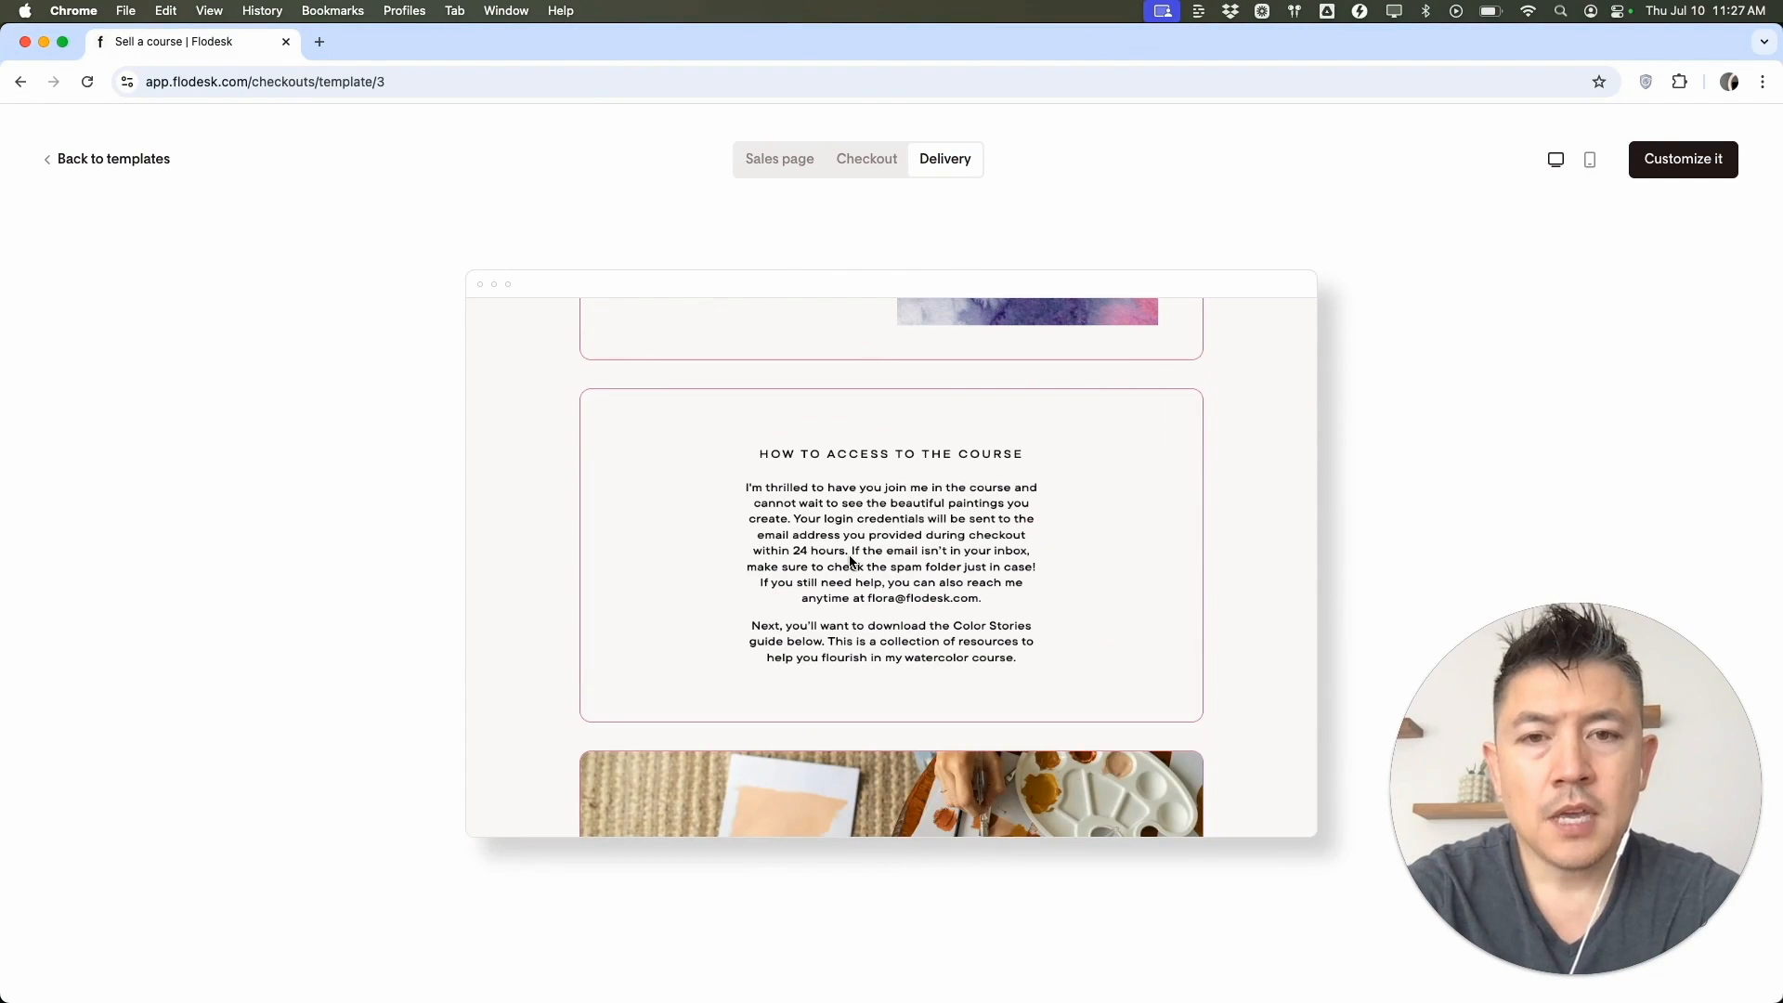
scroll(849, 561, "up", 5)
Return to the templates and open the Simple checkout template from the Checkout only category
left_click(105, 158)
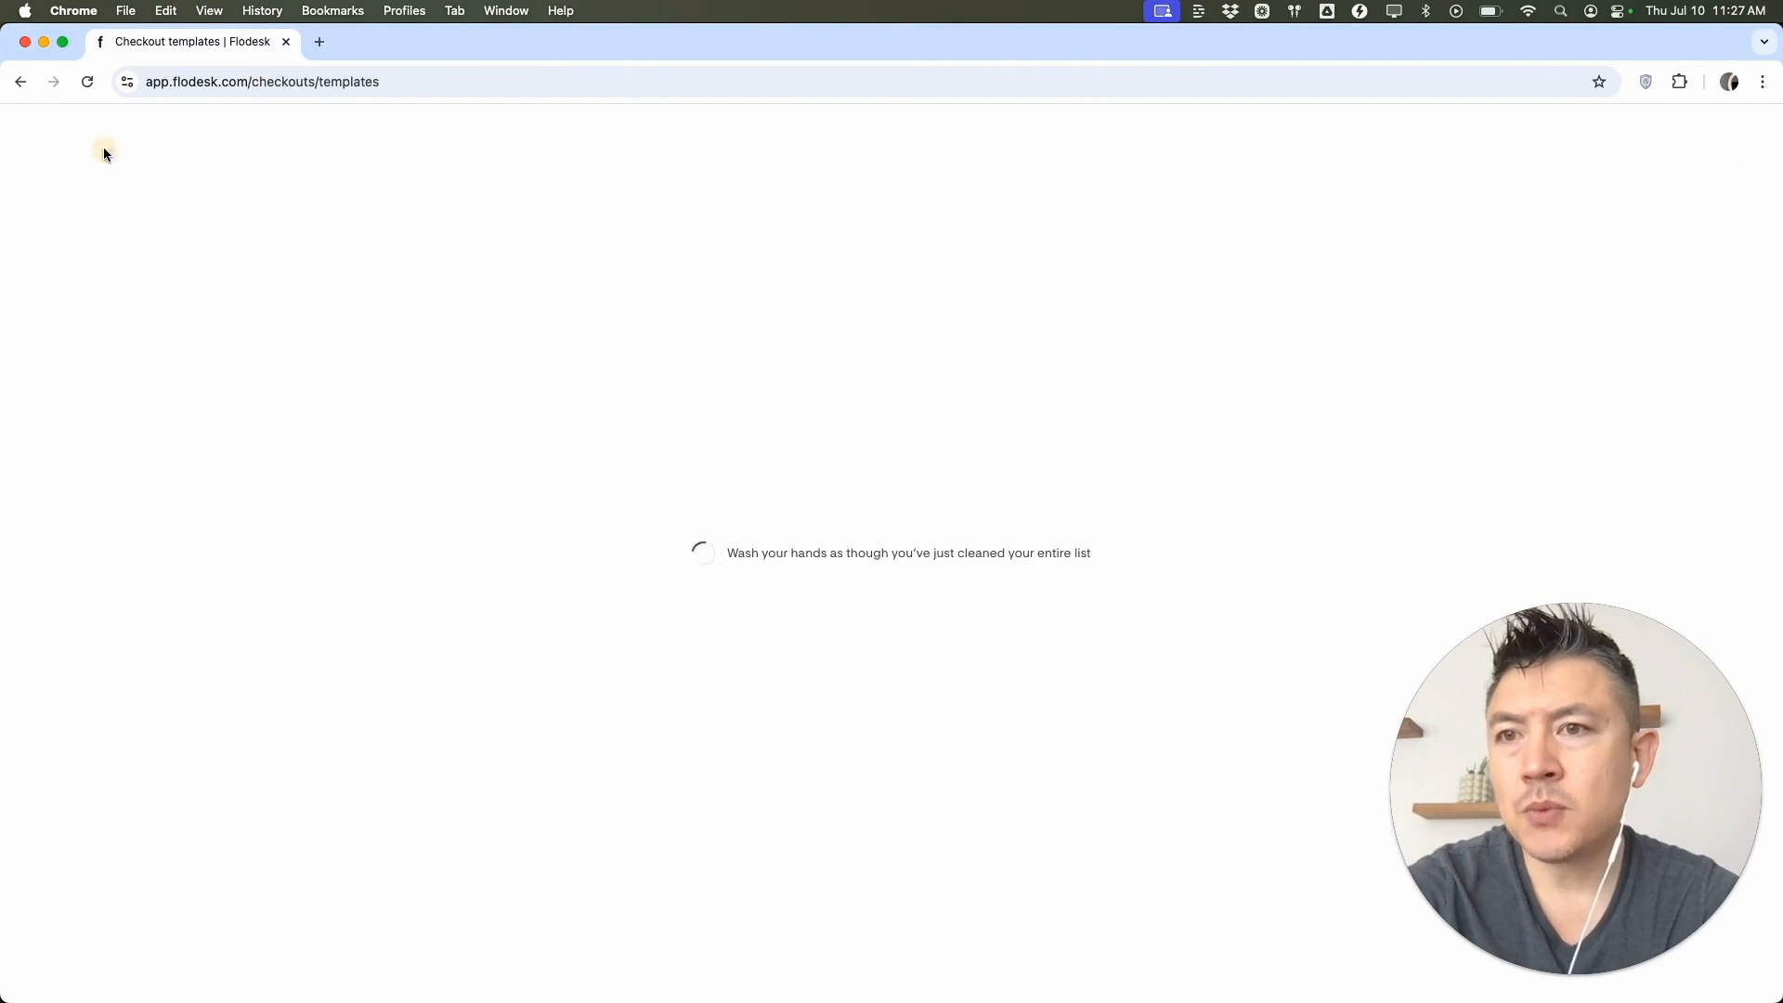
left_click(222, 427)
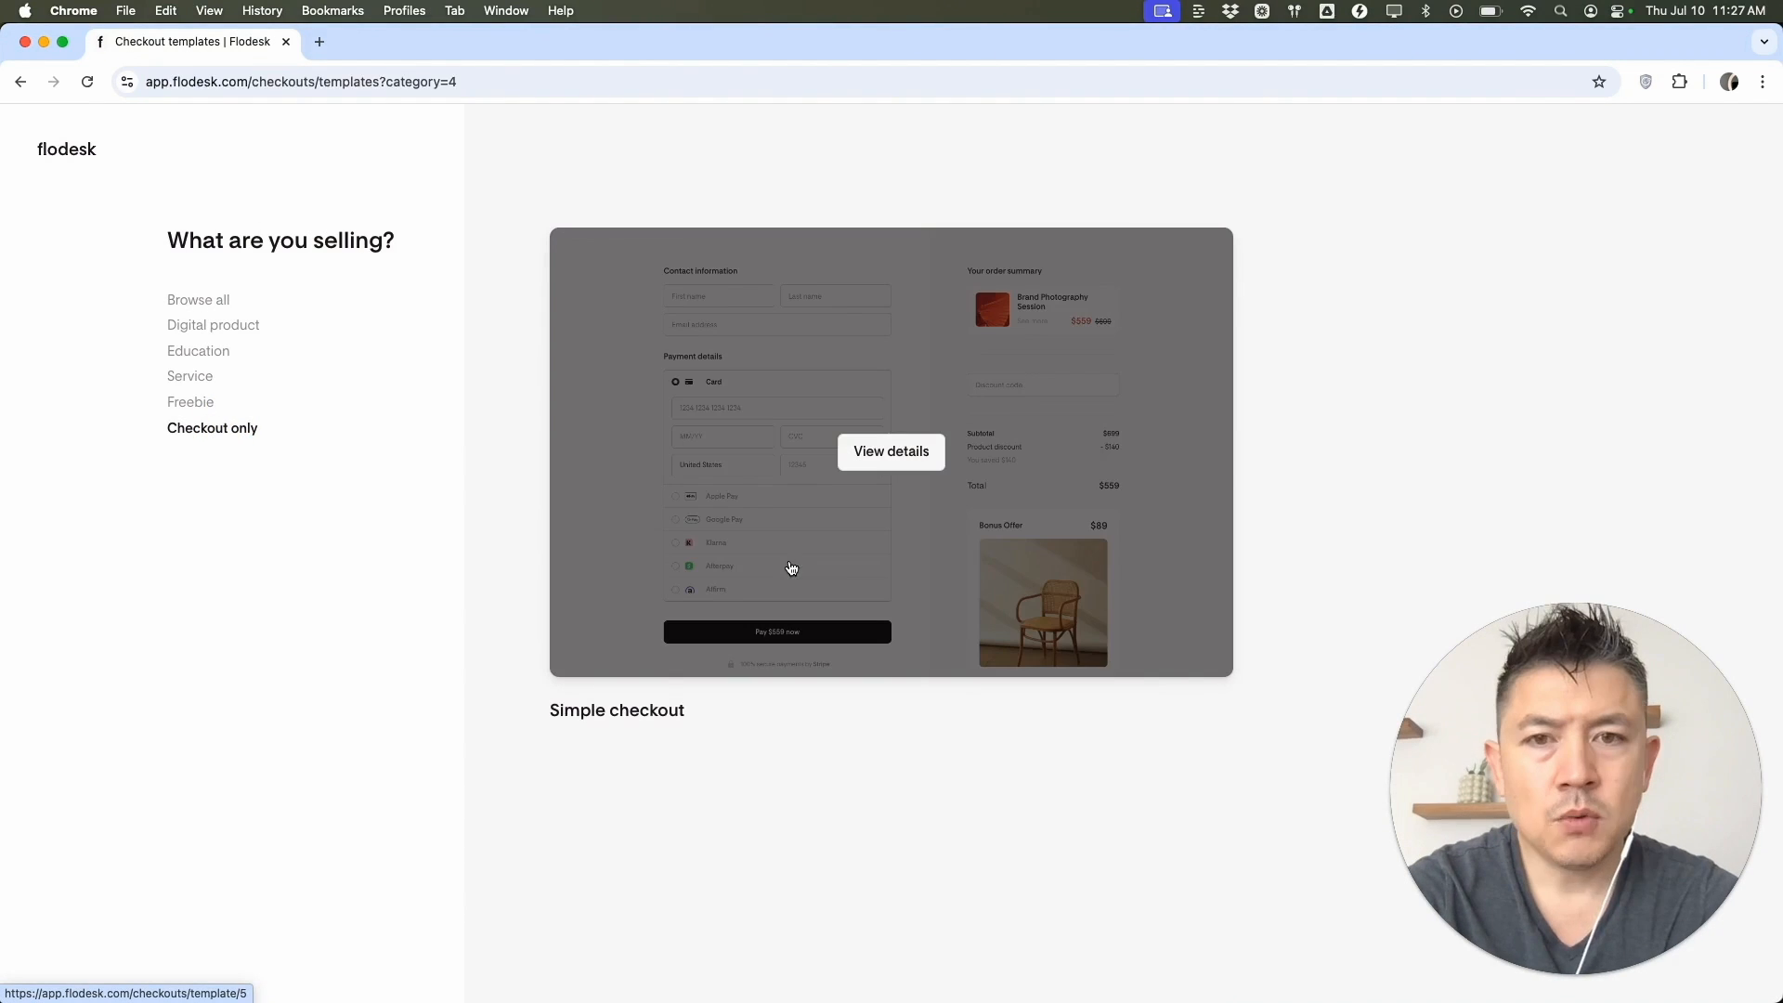
left_click(899, 450)
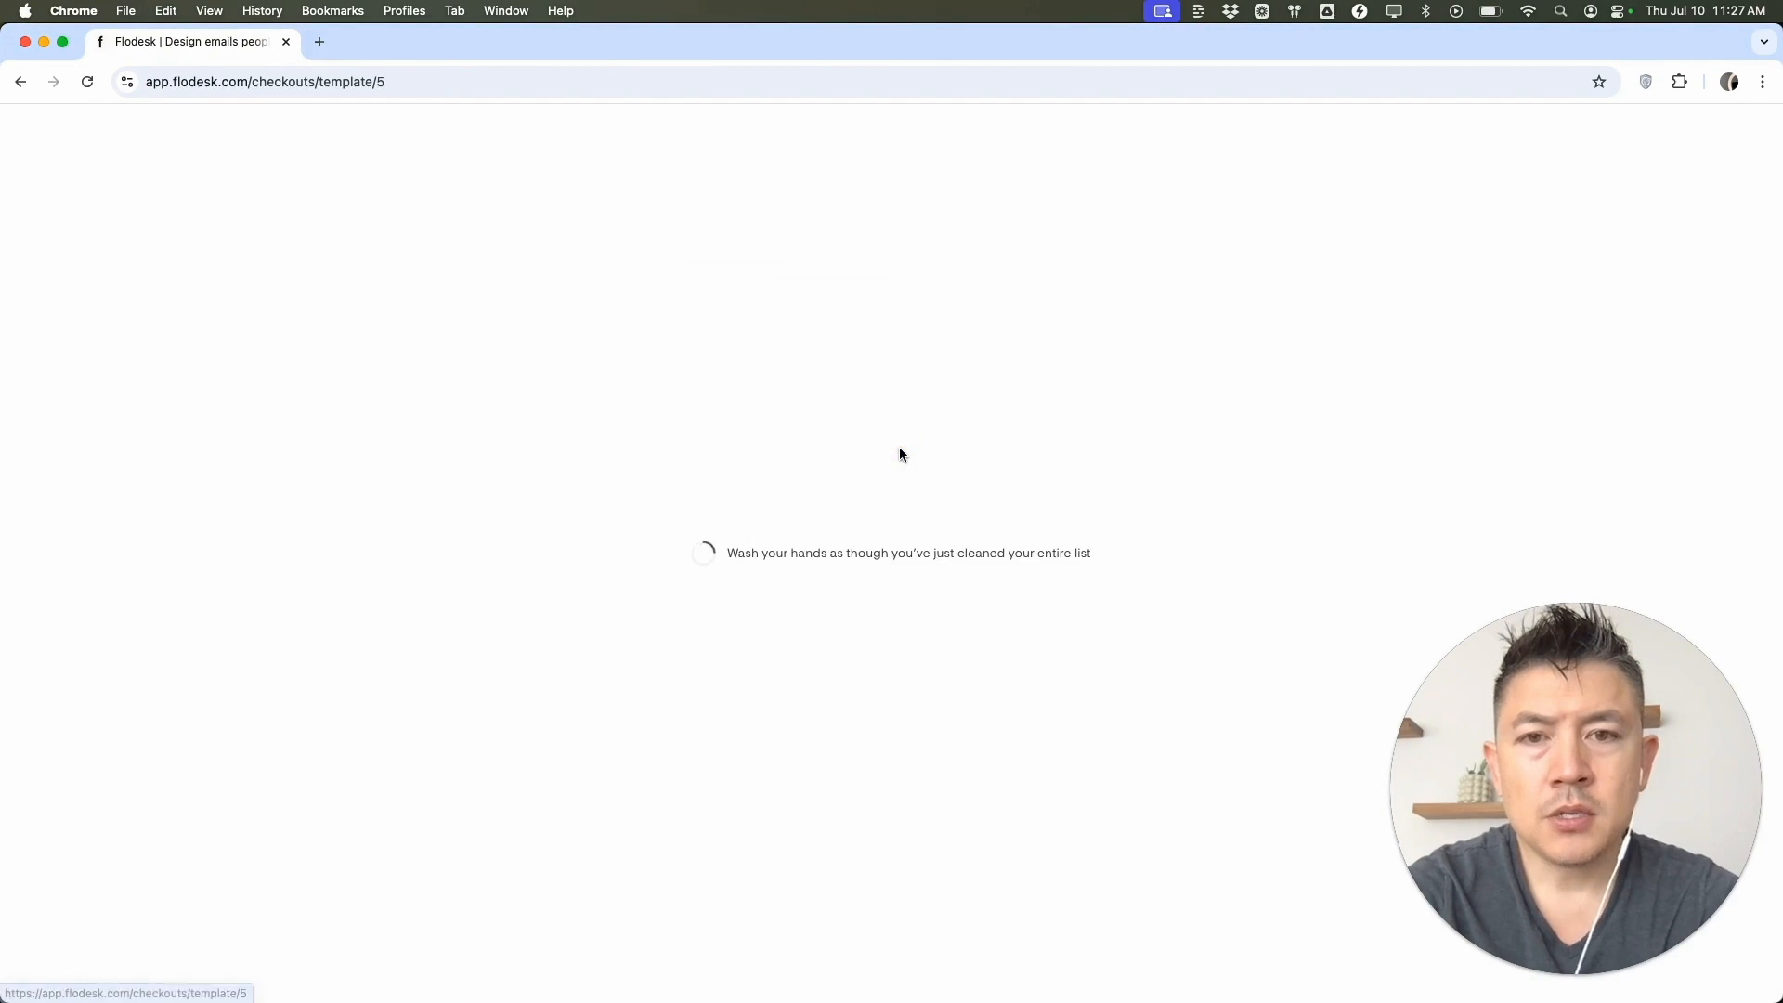
Review the checkout and delivery page previews of the Simple checkout template
scroll(800, 555, "down", 5)
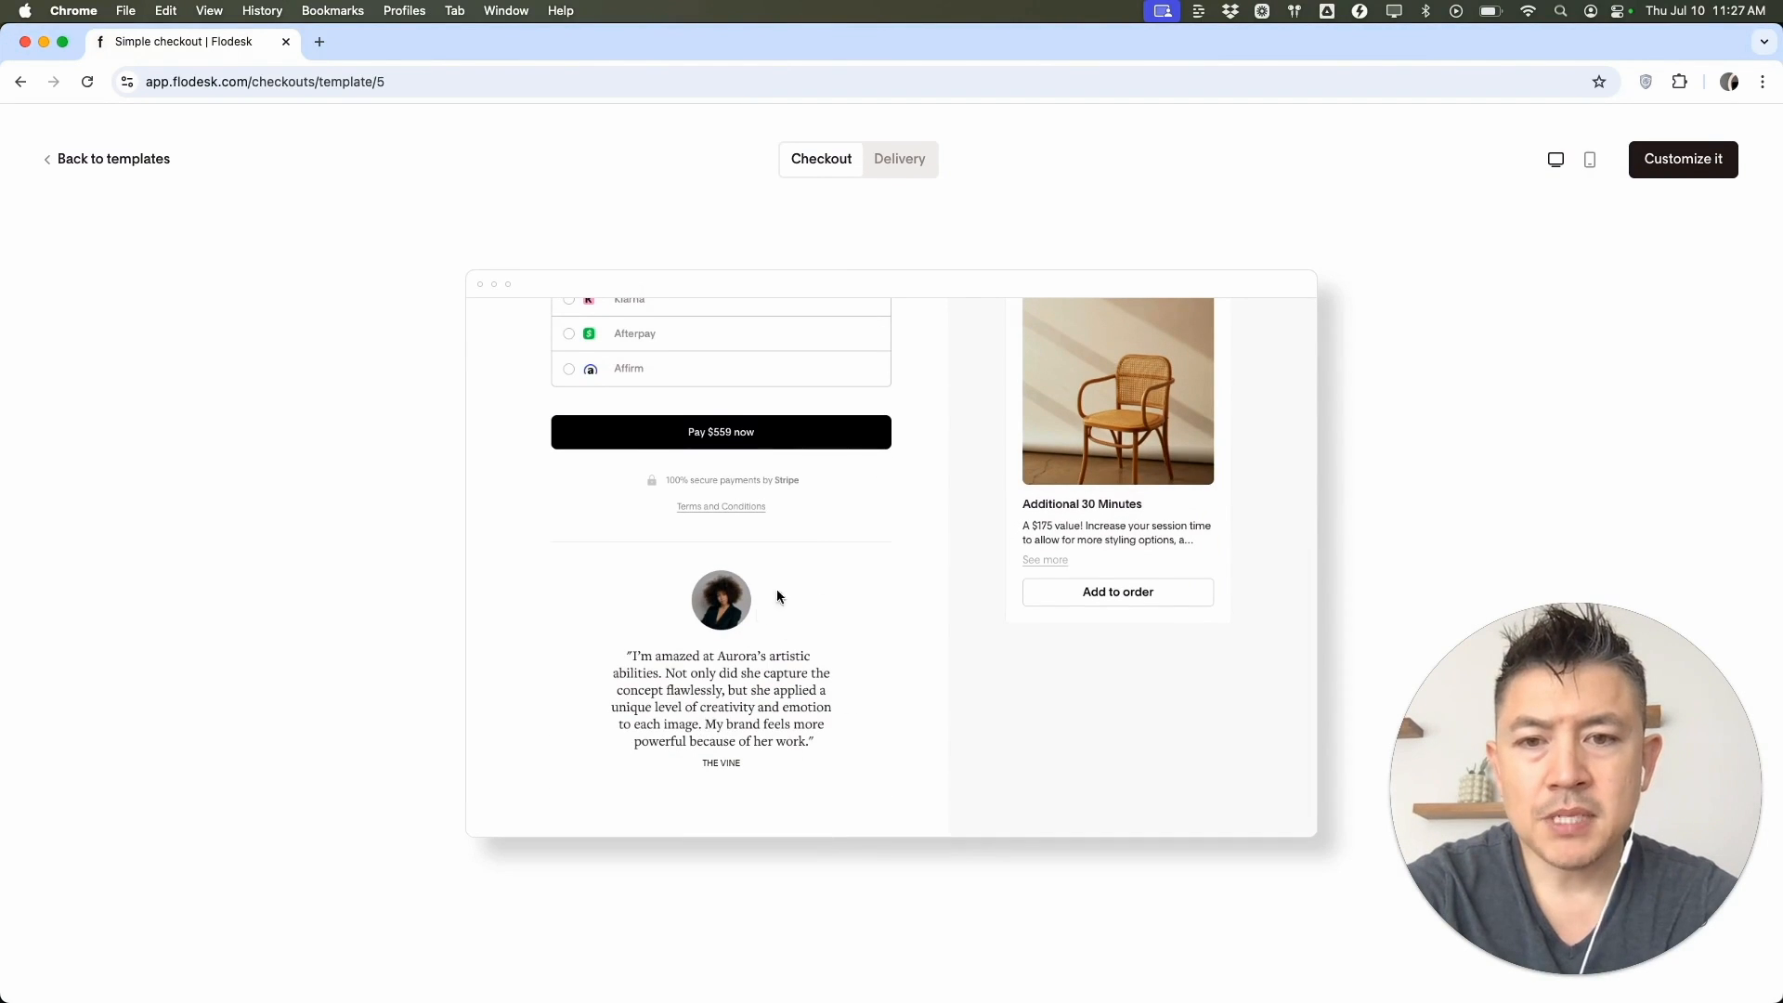
scroll(859, 622, "up", 5)
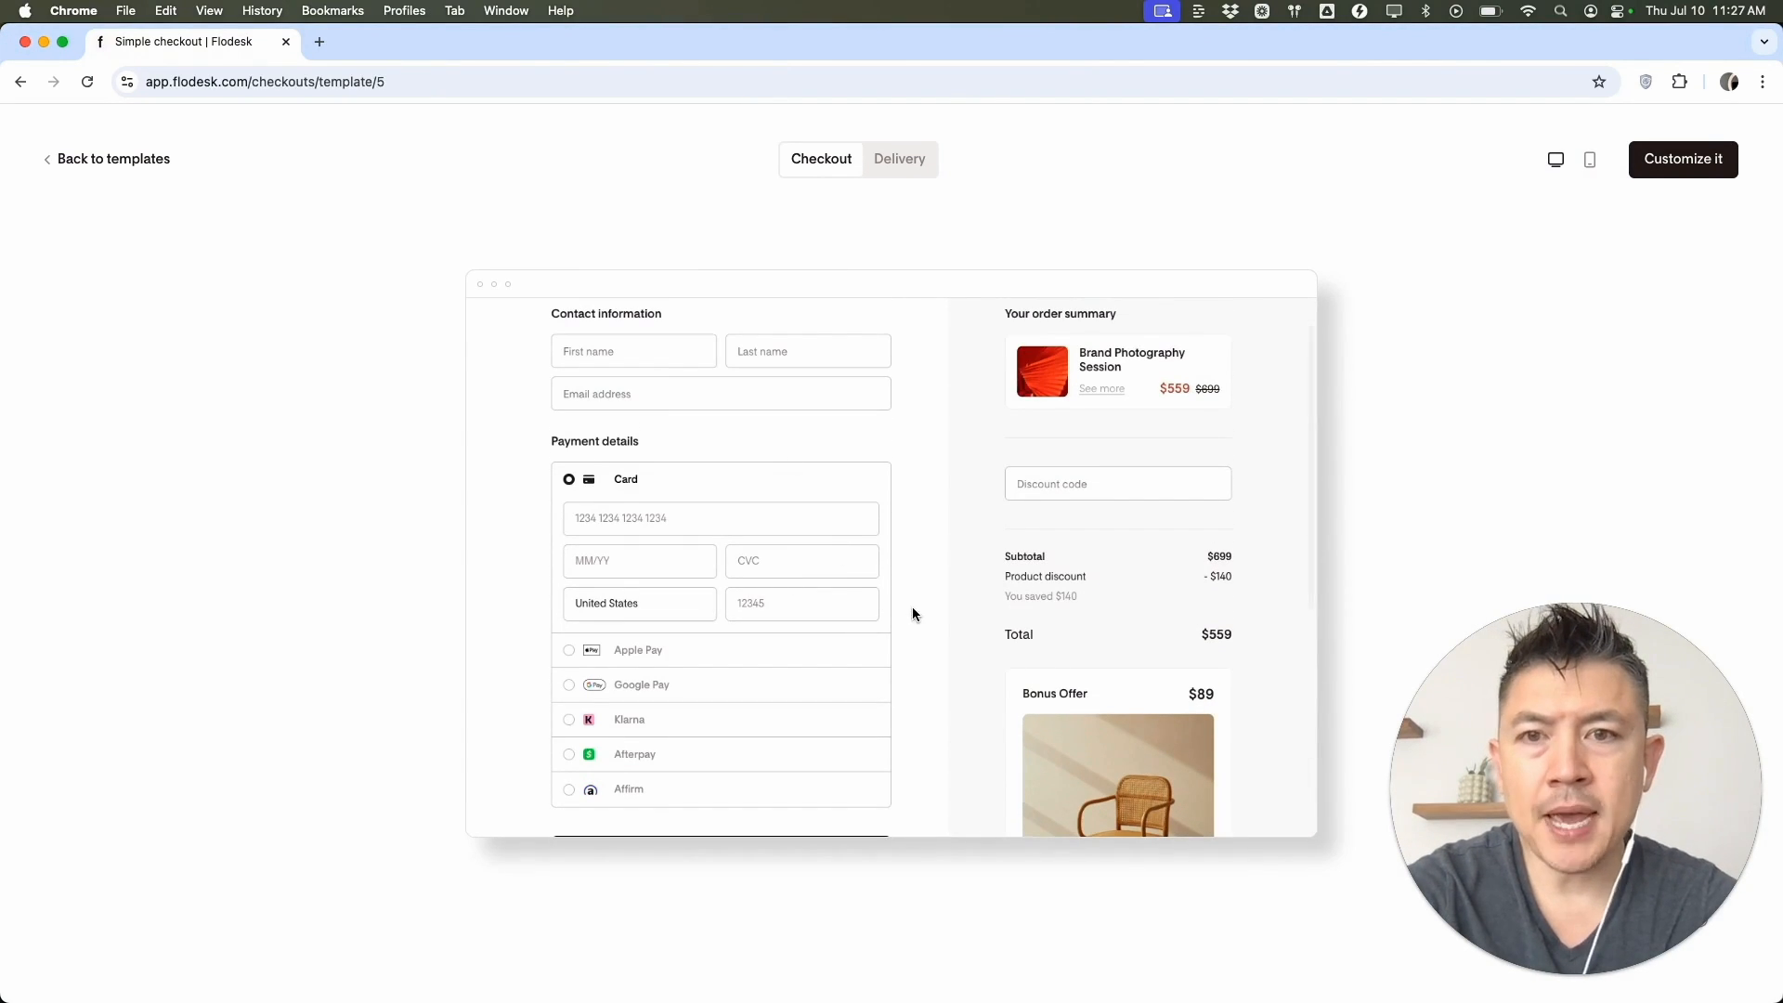
left_click(899, 170)
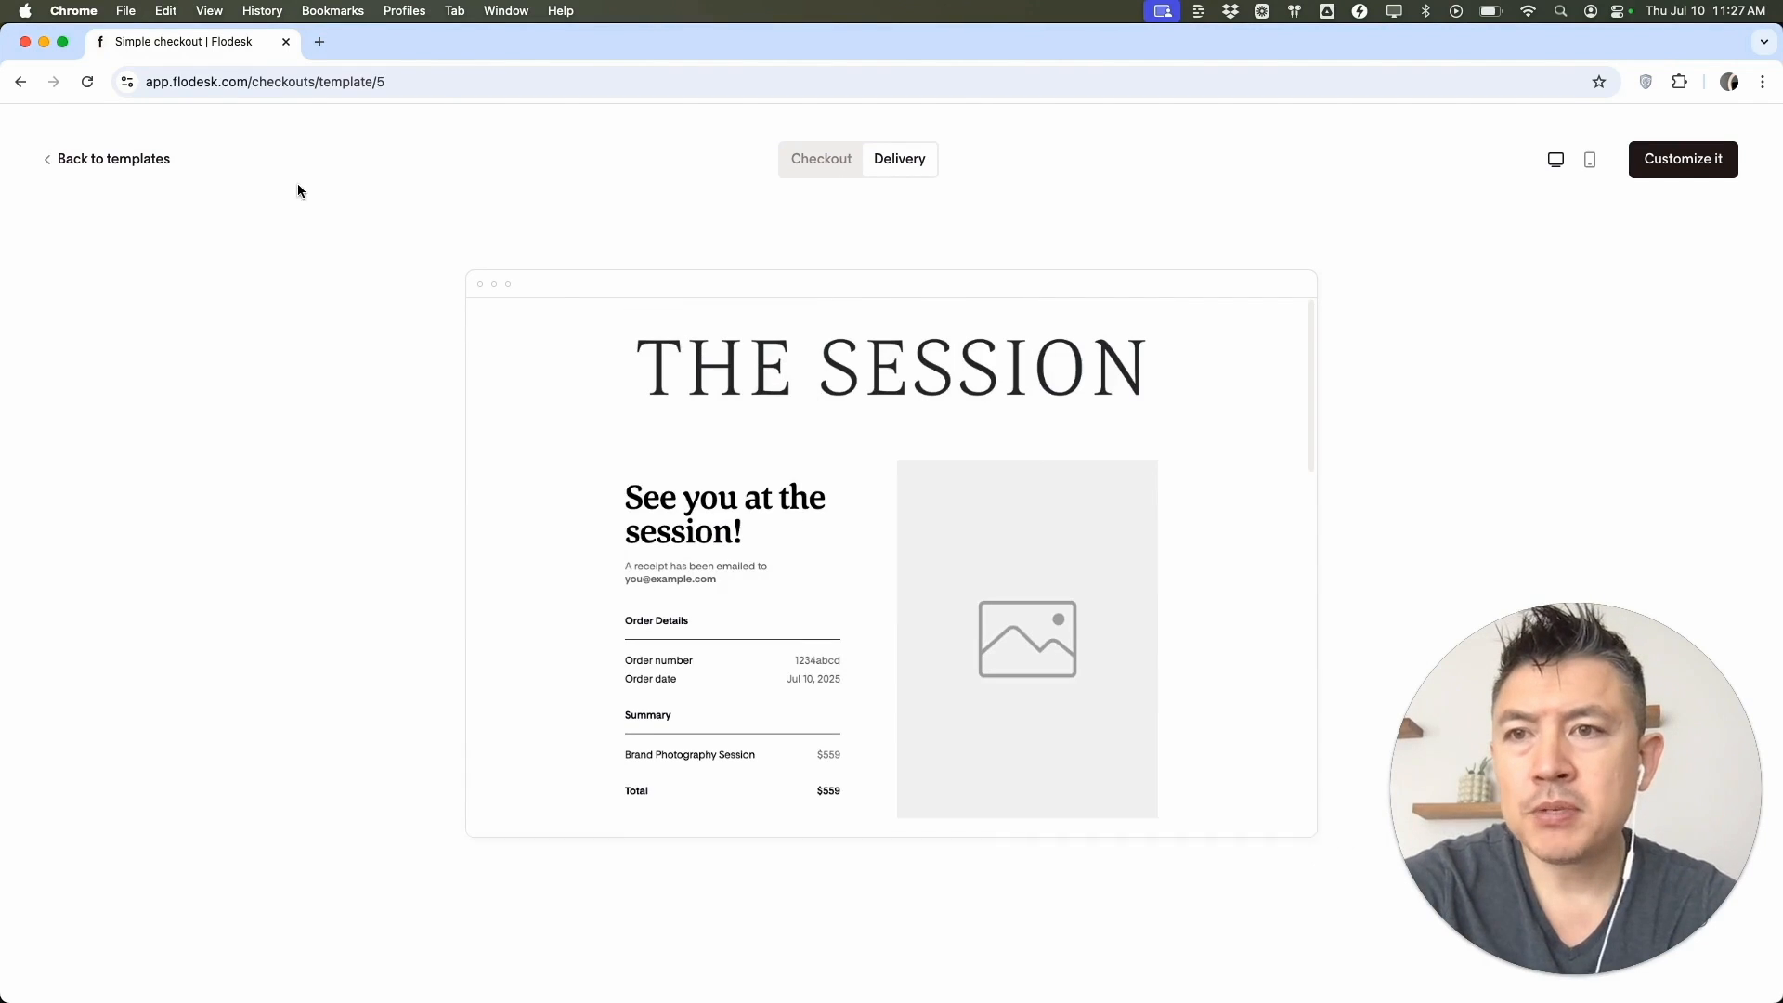
left_click(797, 176)
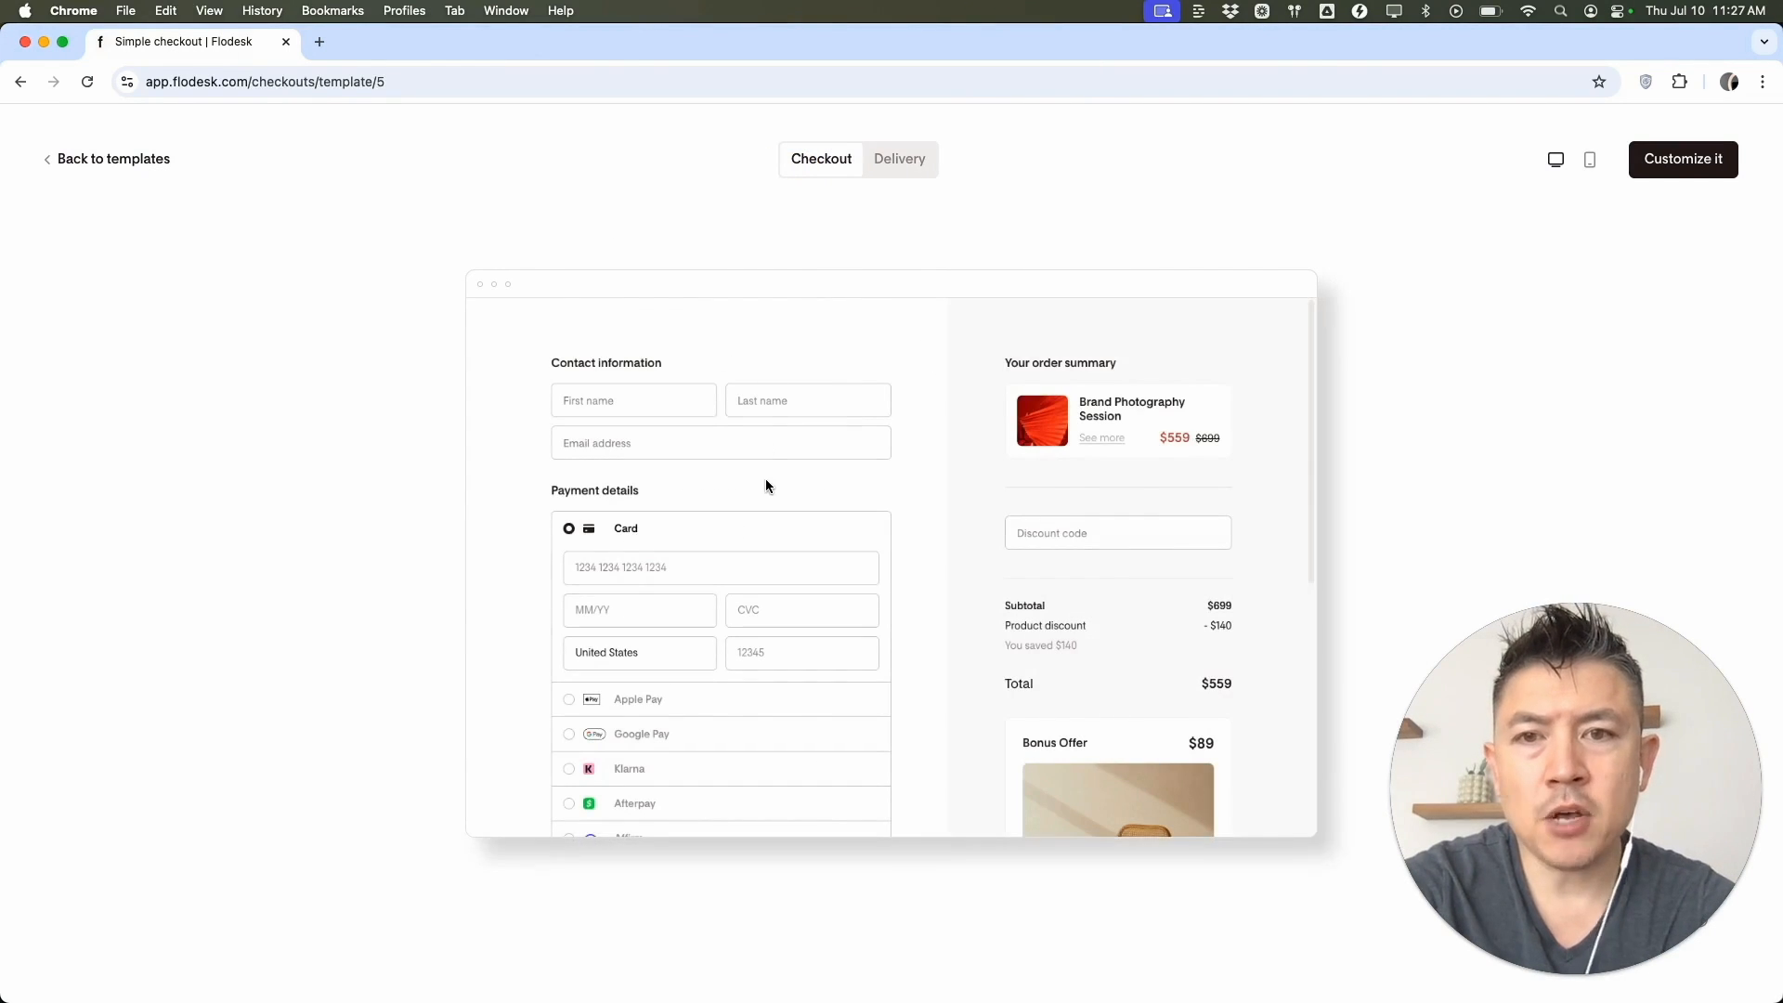
scroll(765, 478, "down", 1)
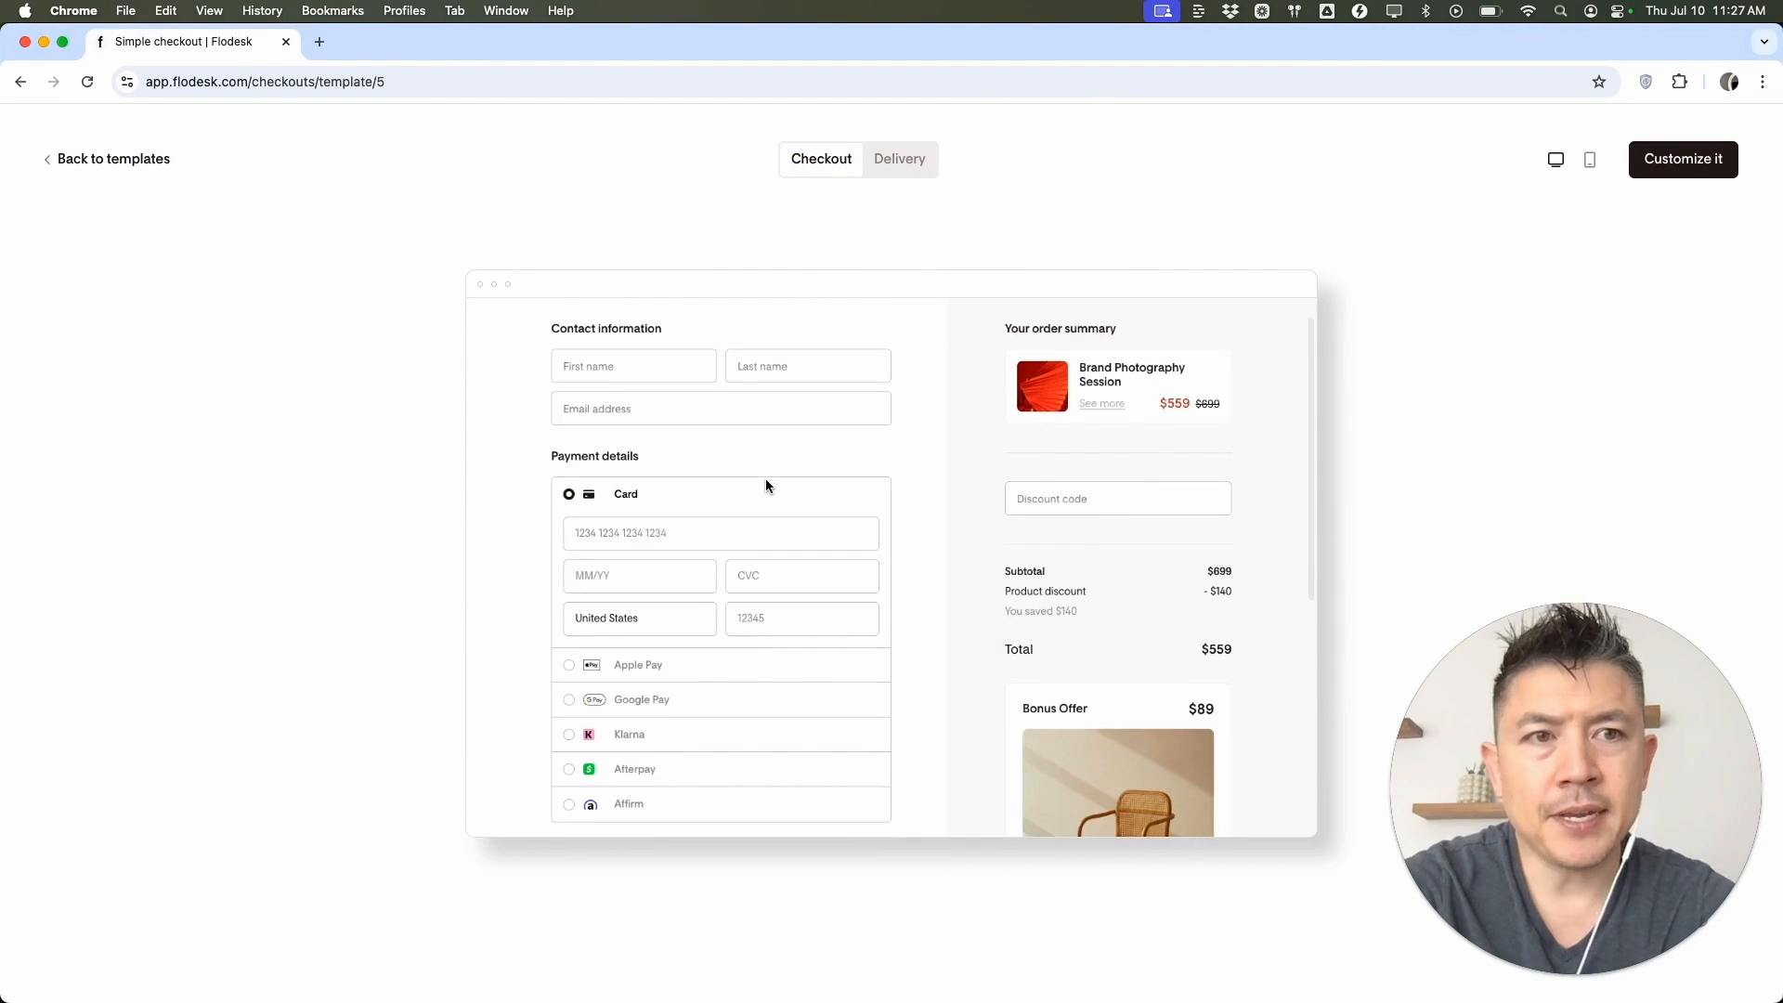
Preview the Simple checkout page in its mobile version and start customizing the template
left_click(1588, 163)
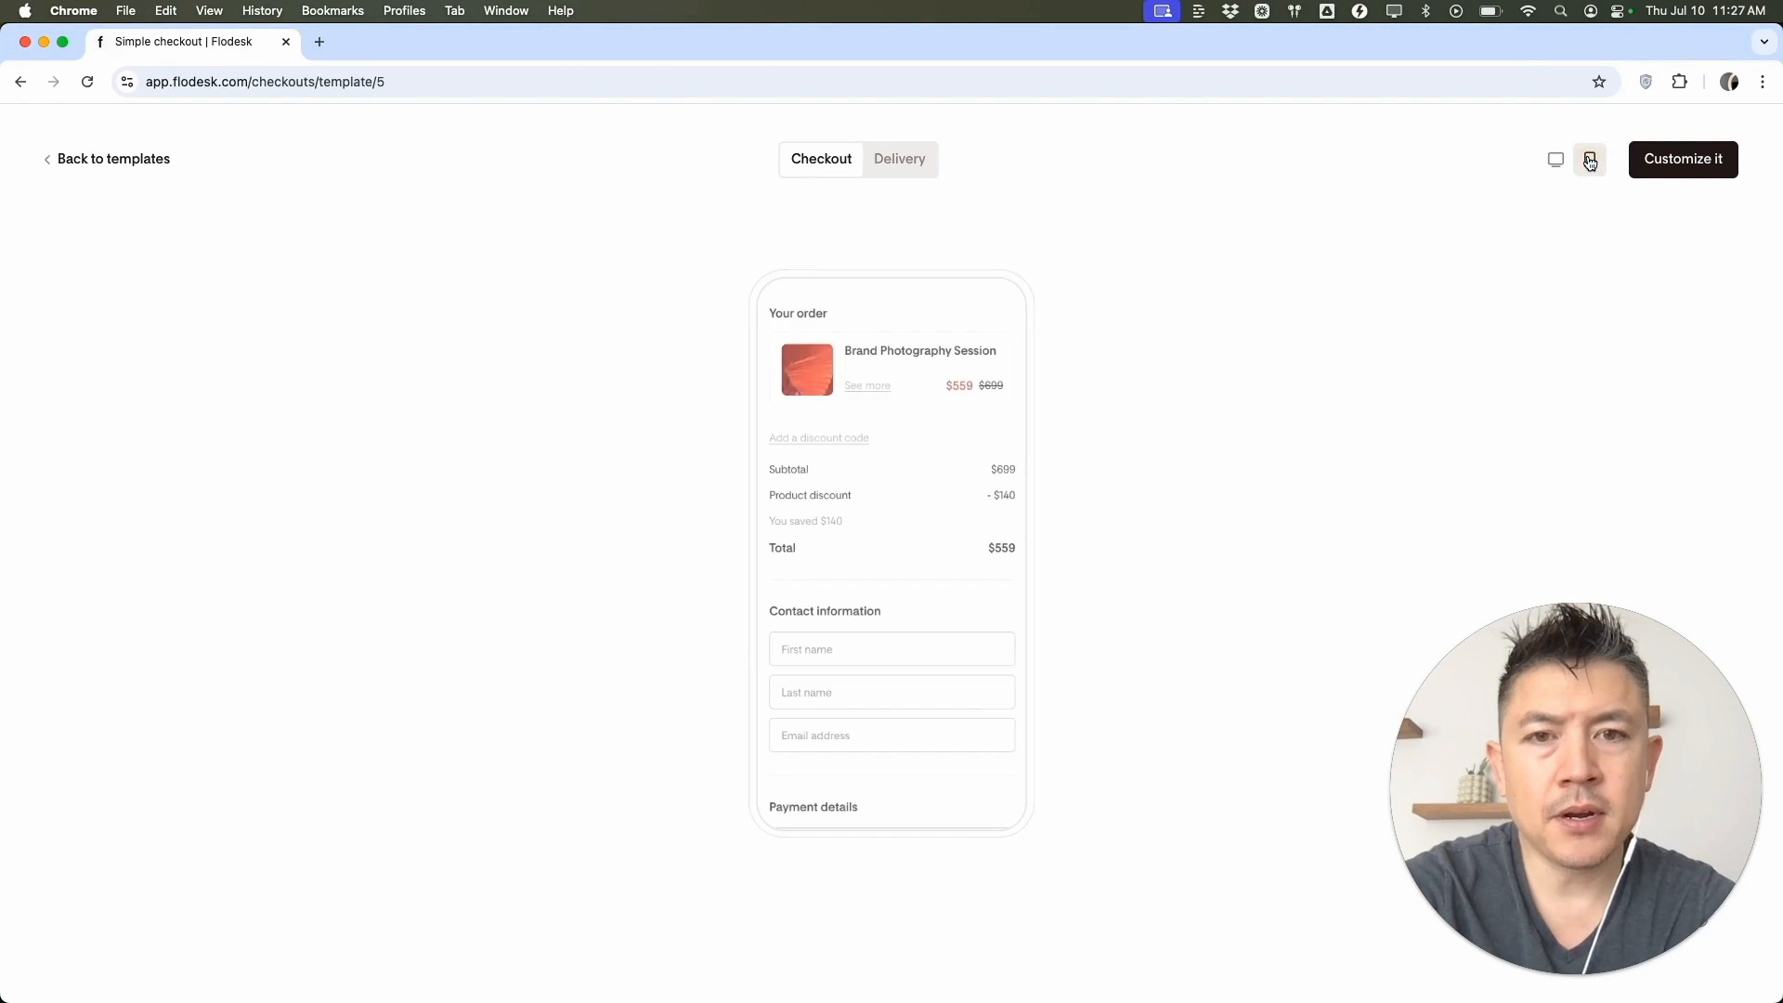
scroll(955, 528, "down", 3)
scroll(954, 532, "down", 9)
scroll(955, 532, "up", 12)
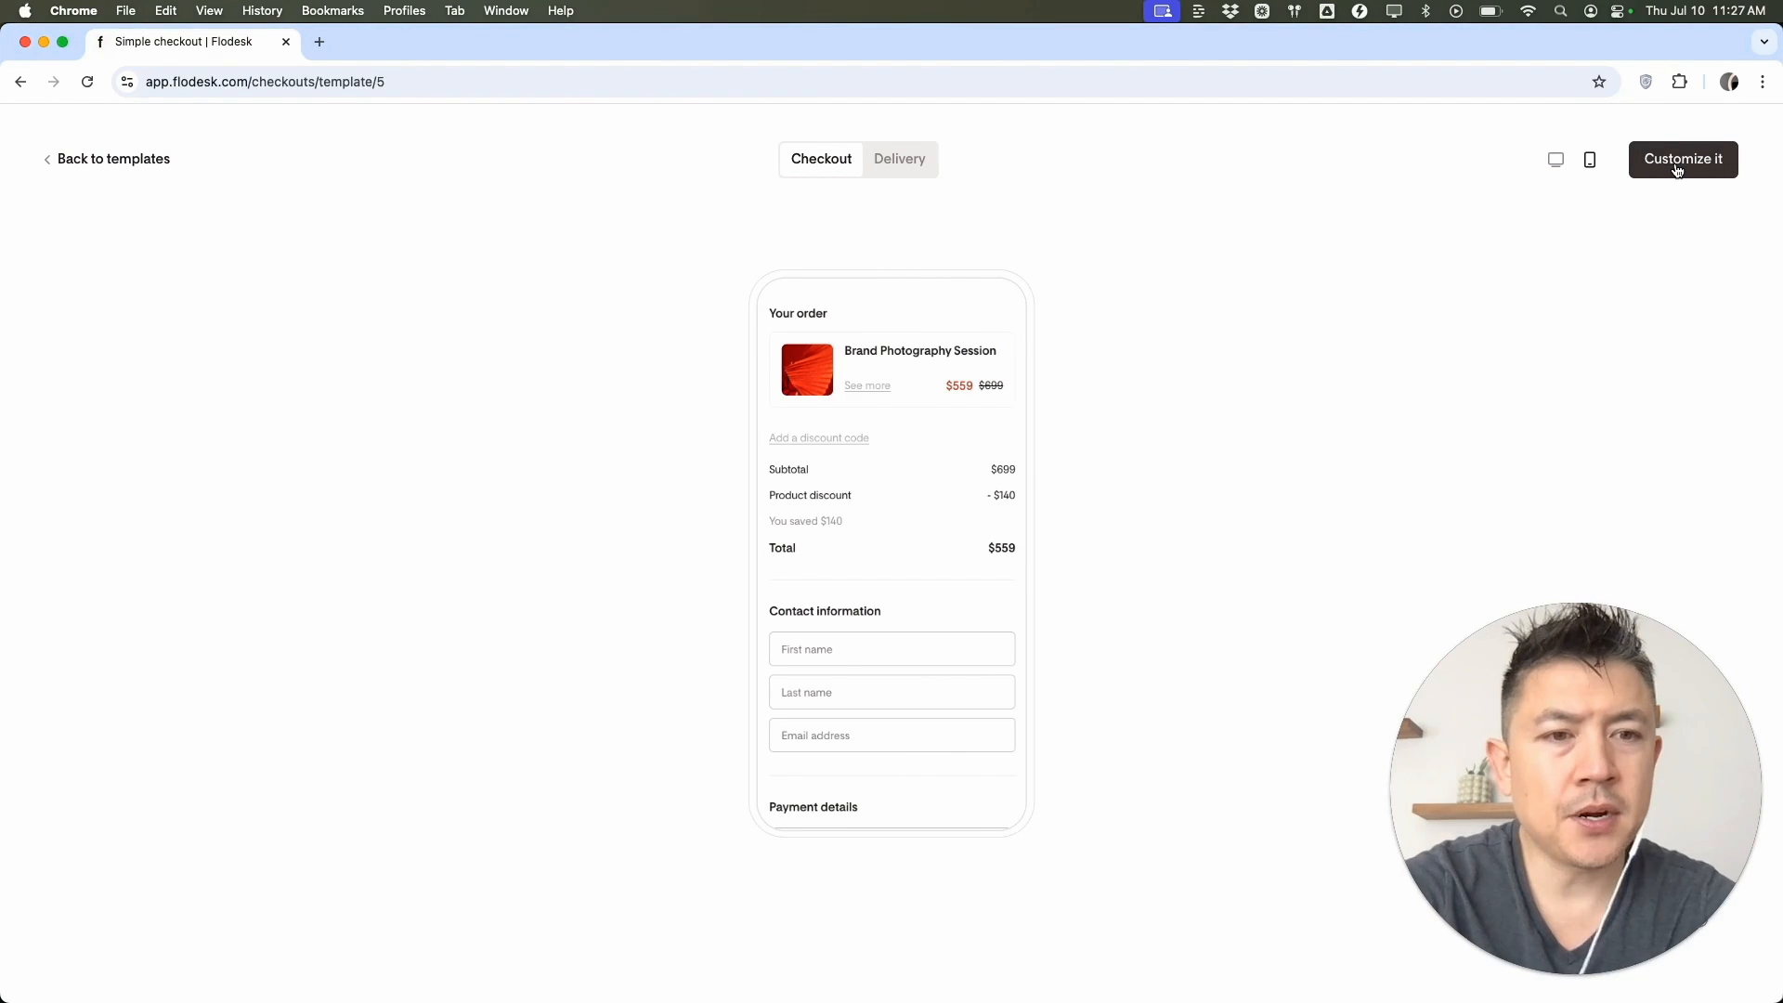
left_click(1678, 163)
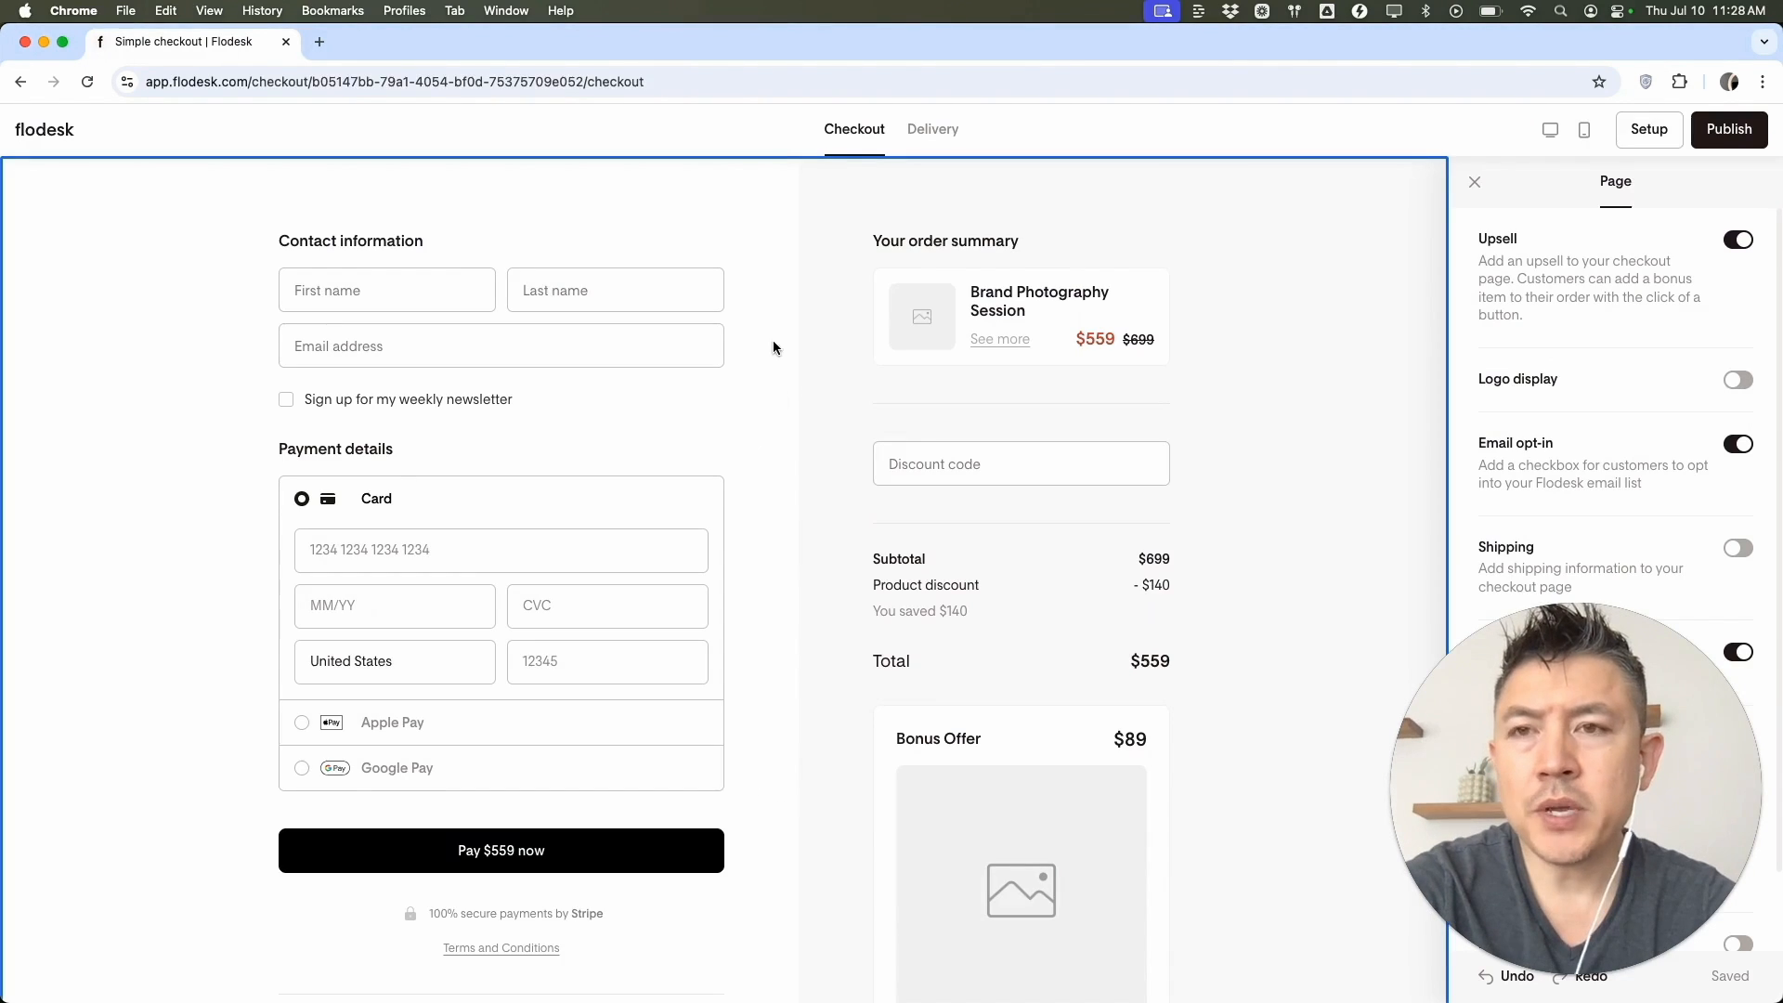
Open the testimonial at the end of the checkout page for editing and upload the taco photo as its image
scroll(773, 348, "down", 5)
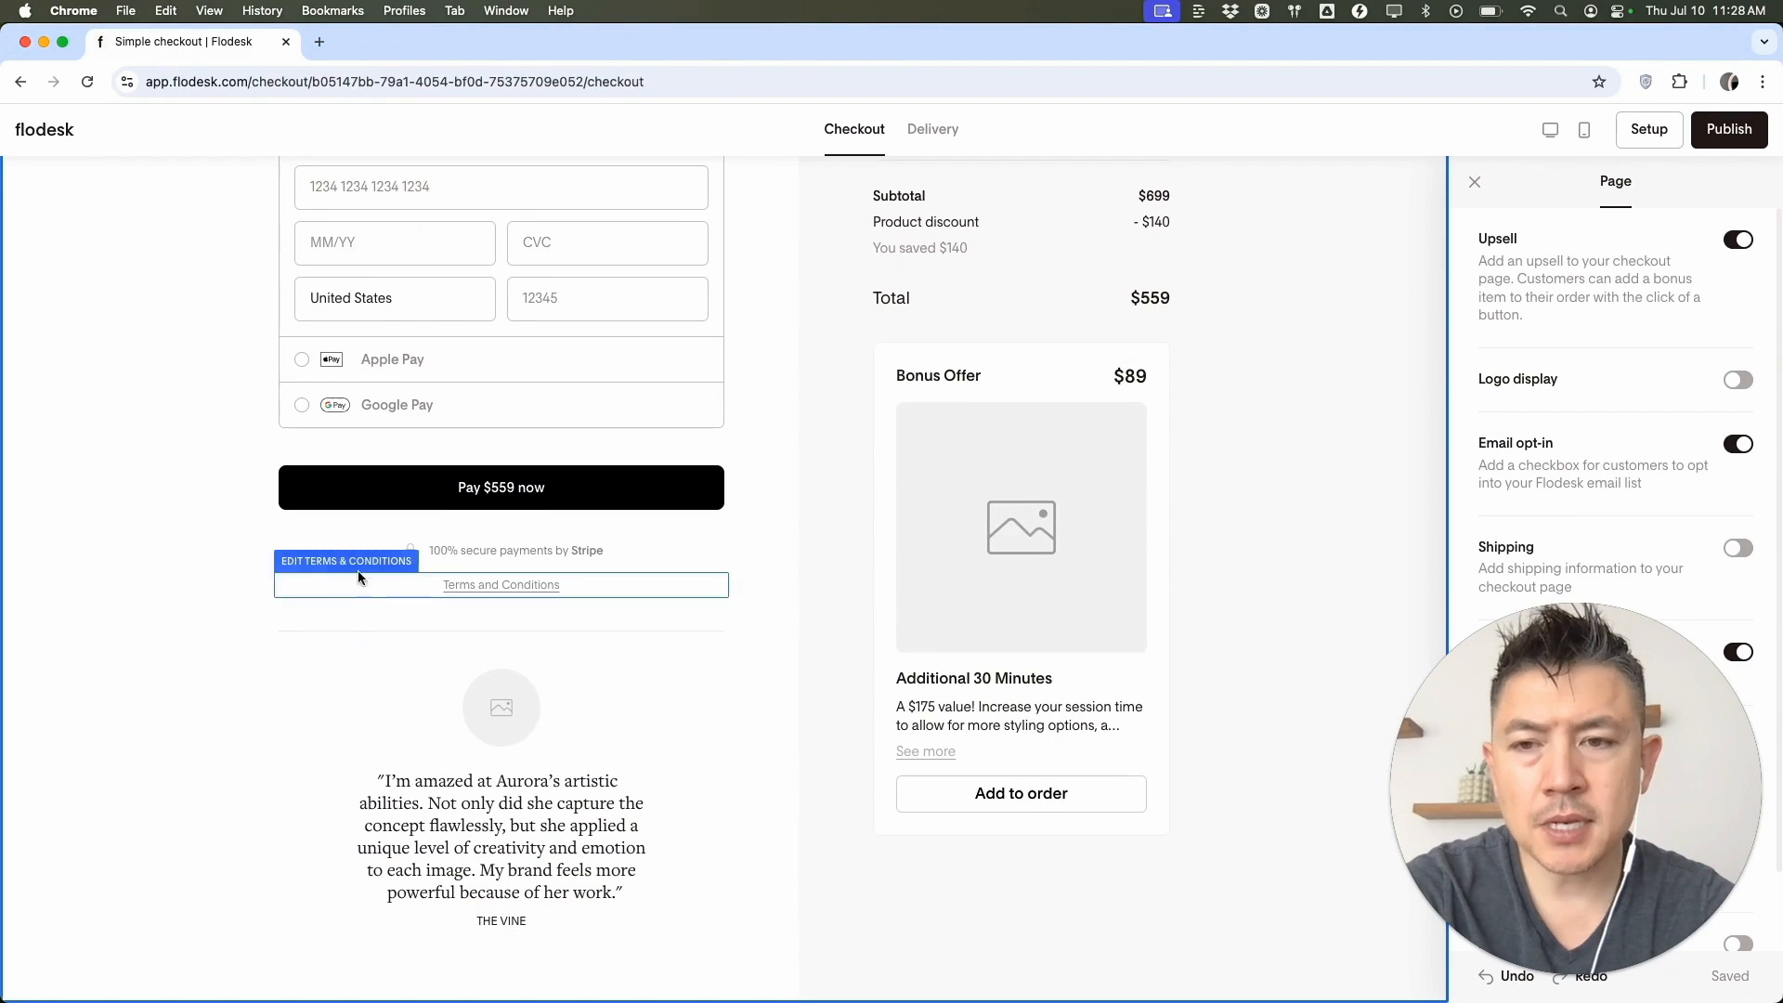
left_click(539, 690)
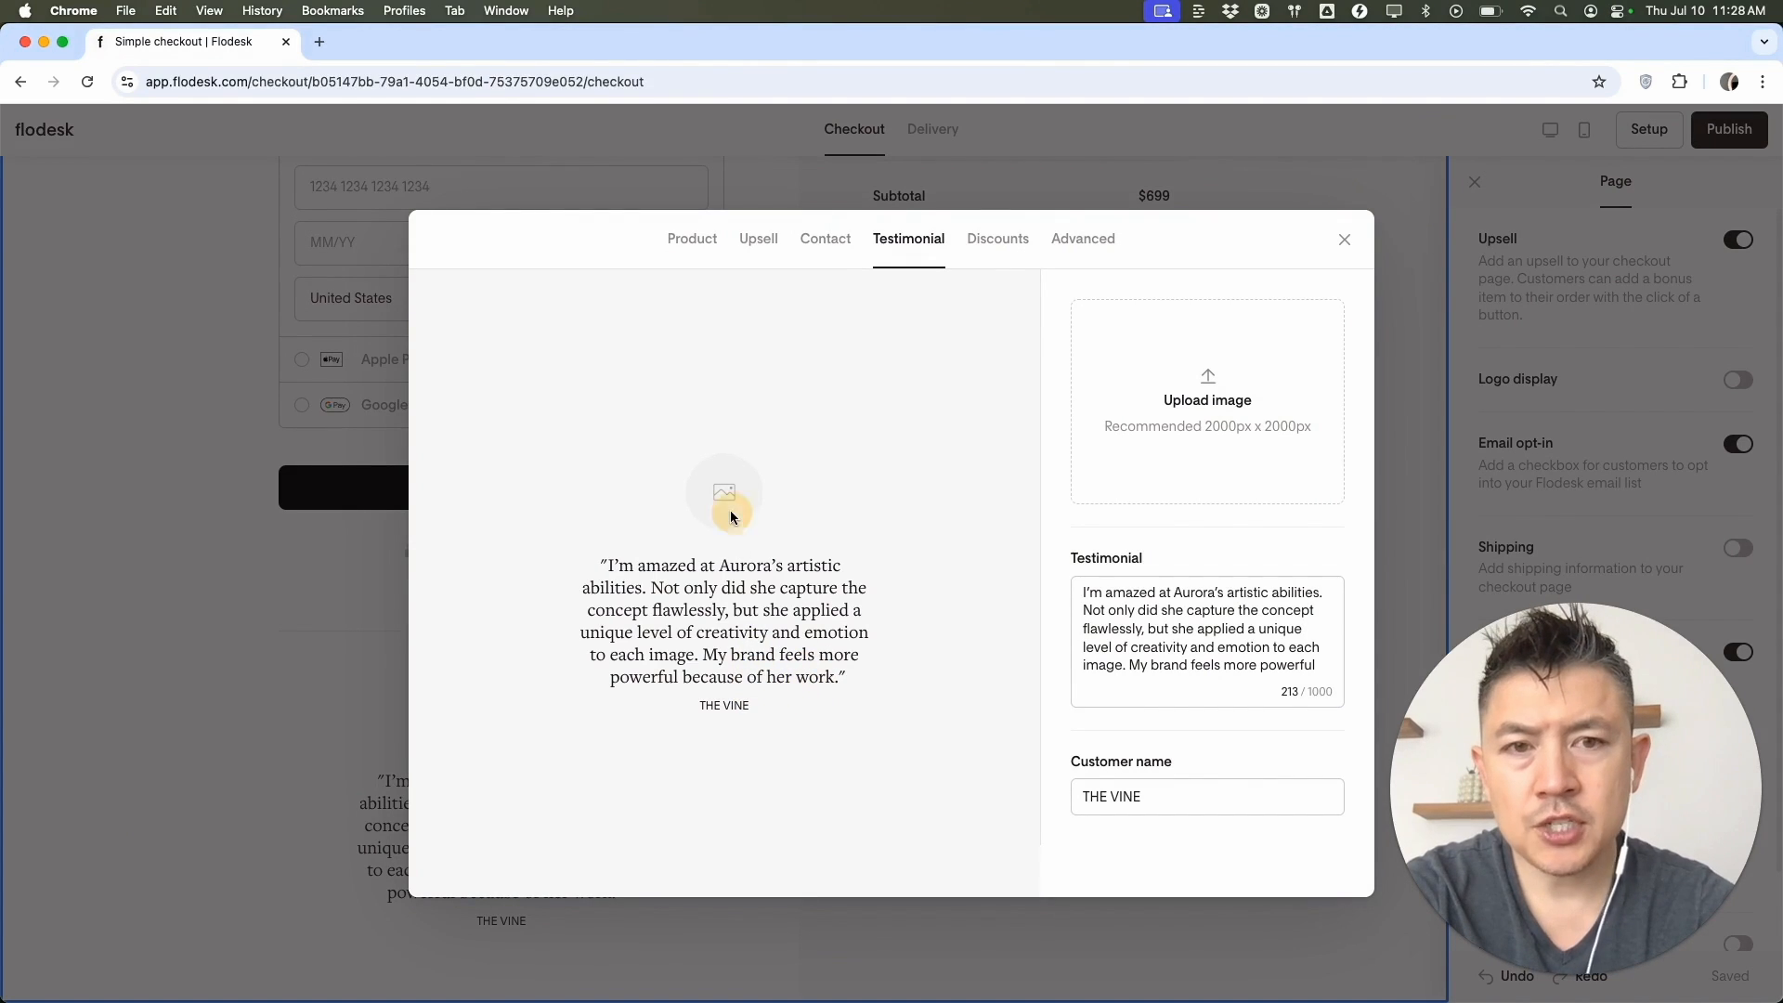
left_click(1195, 398)
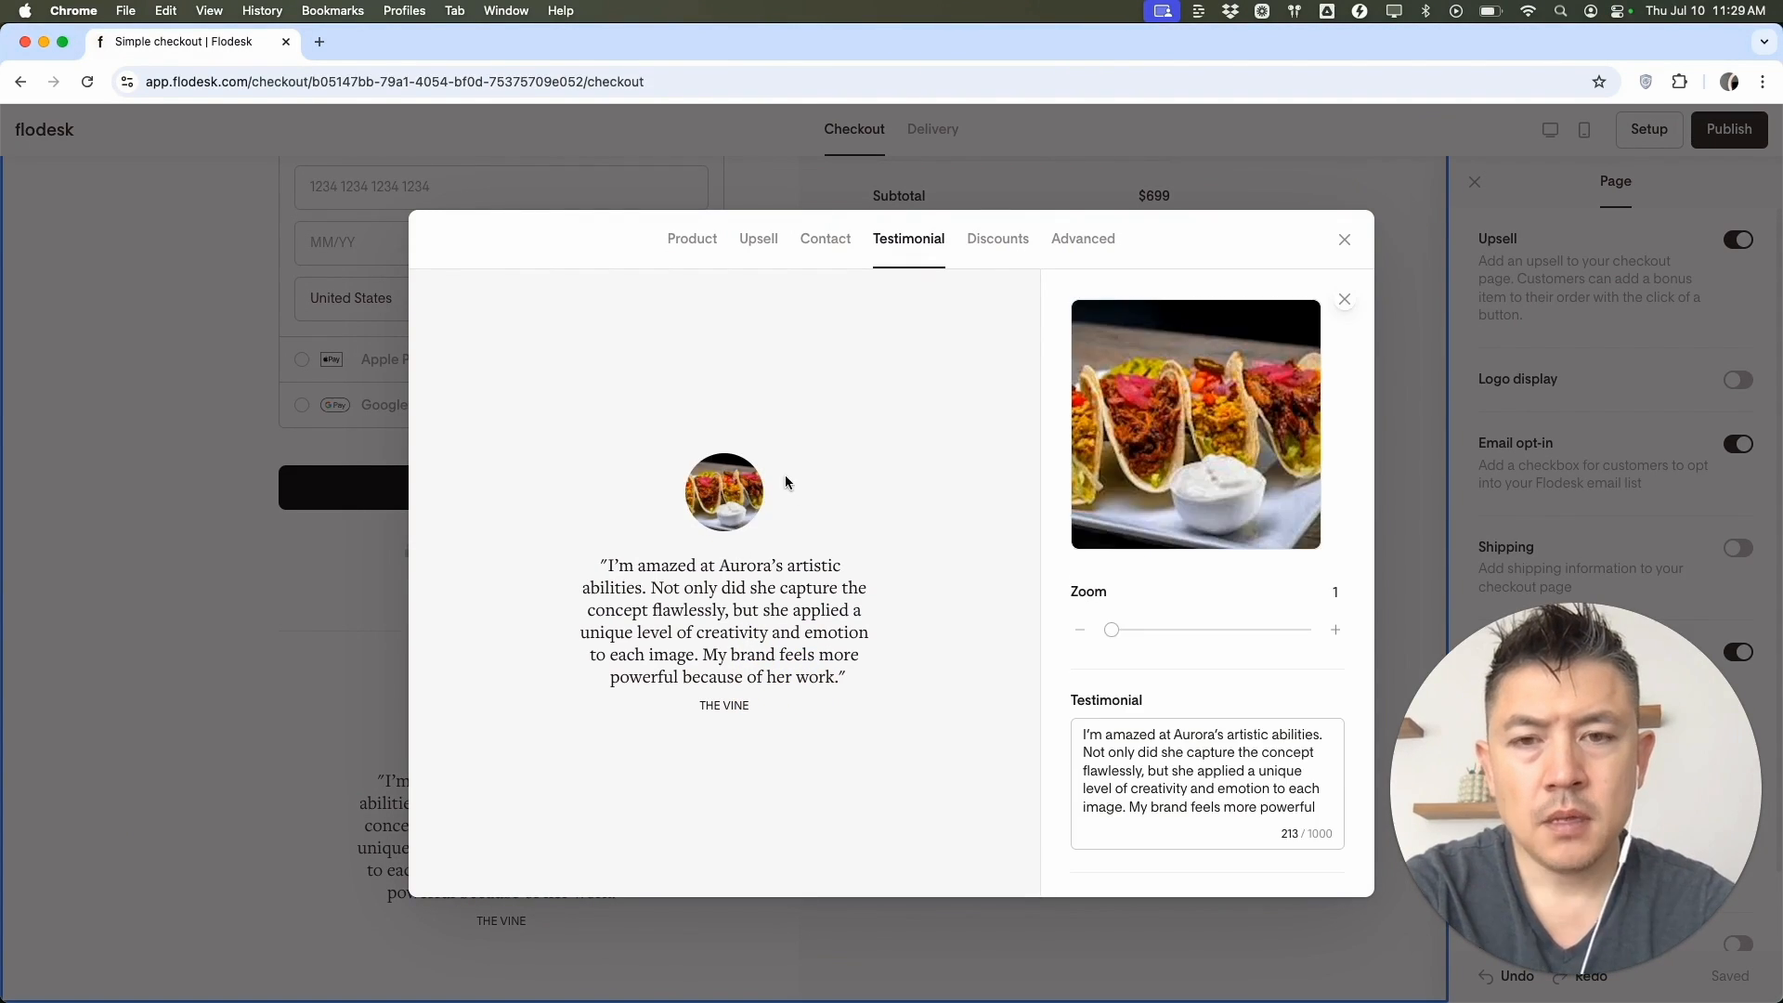
Replace the testimonial text with "THIS WAS THE BEST RESTAURANT EVER"
scroll(1198, 558, "down", 2)
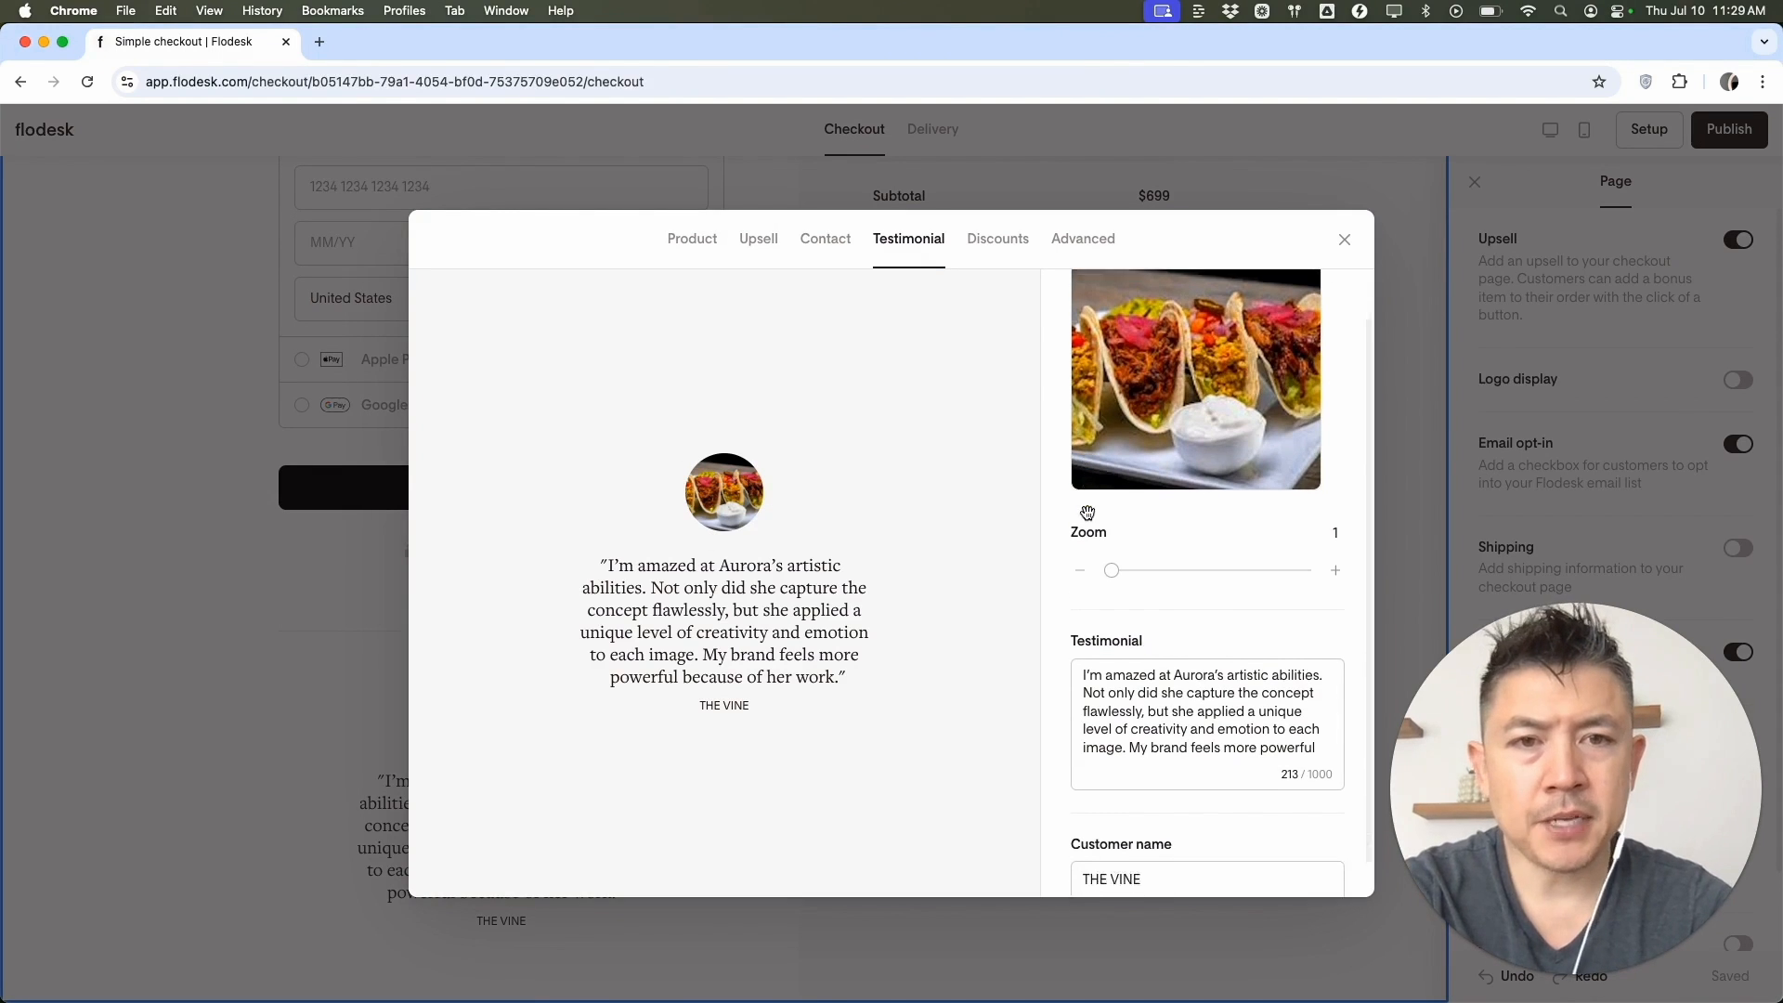
left_click(1152, 698)
left_click_drag(1083, 663, 1313, 772)
type("THIS WAS")
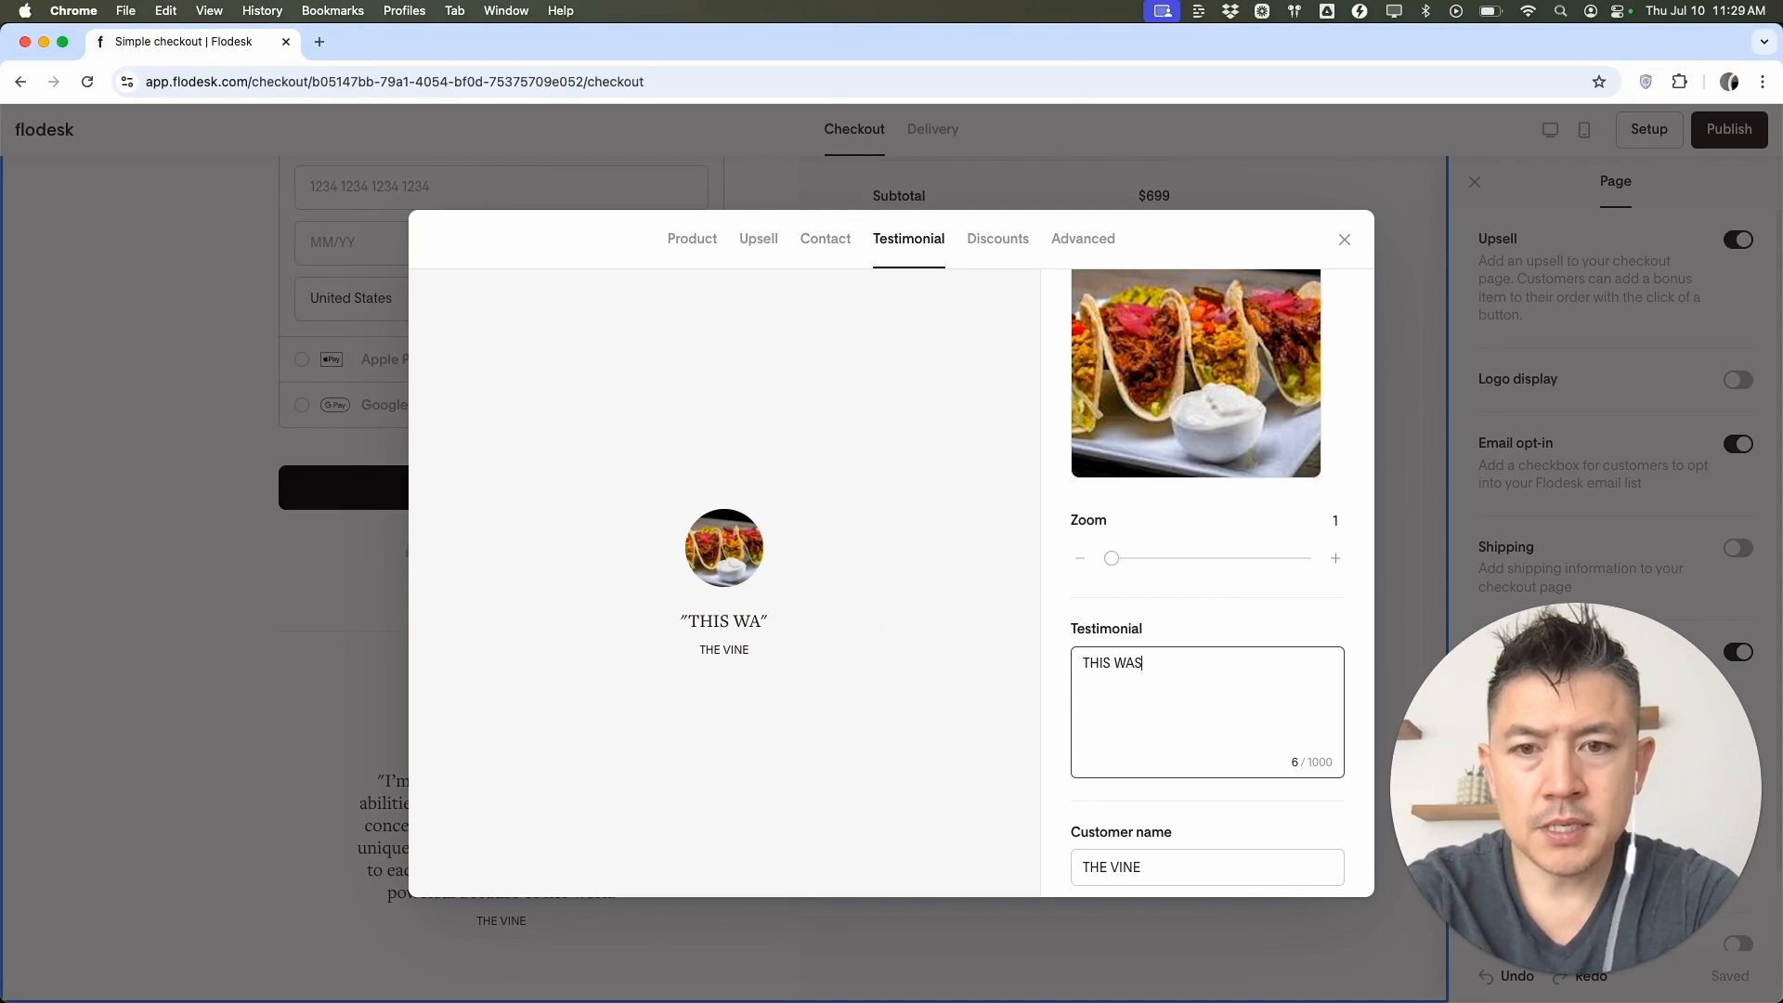
type(" THE BEST RESTAURANT EVER")
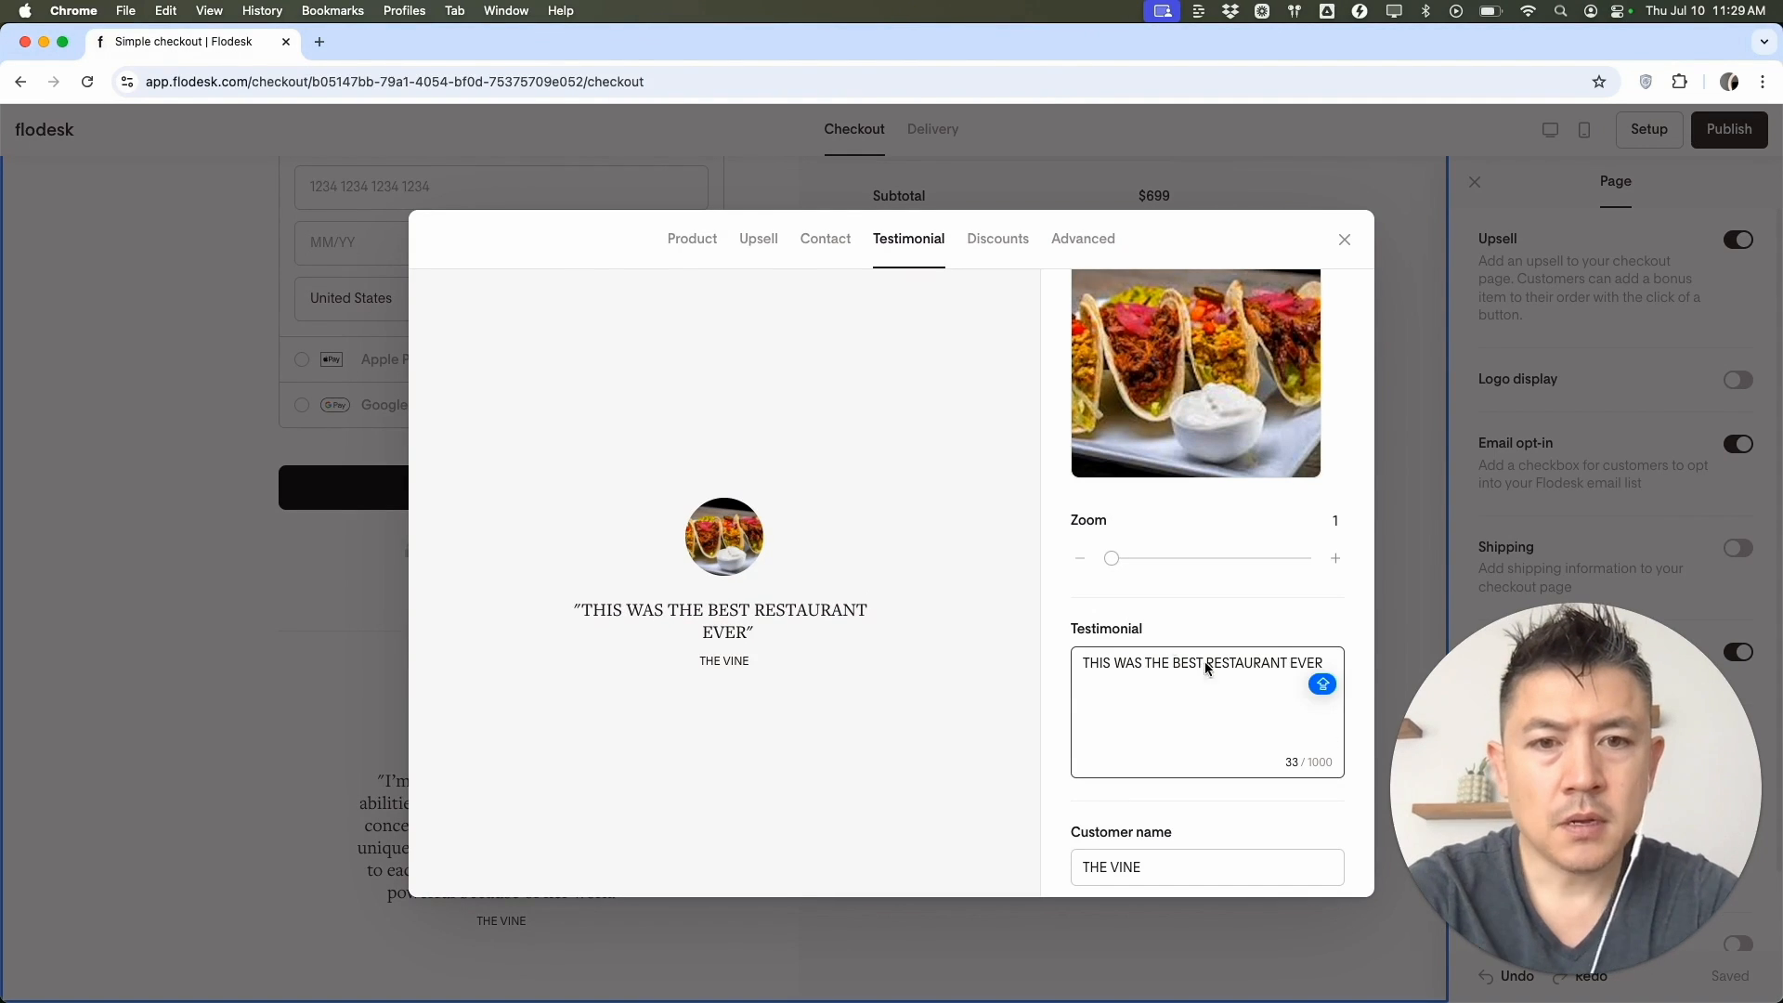
left_click(1050, 621)
Replace the testimonial's customer name and close the testimonial settings
scroll(1050, 621, "down", 1)
triple_click(1134, 849)
type("MR TACO")
scroll(1346, 286, "up", 2)
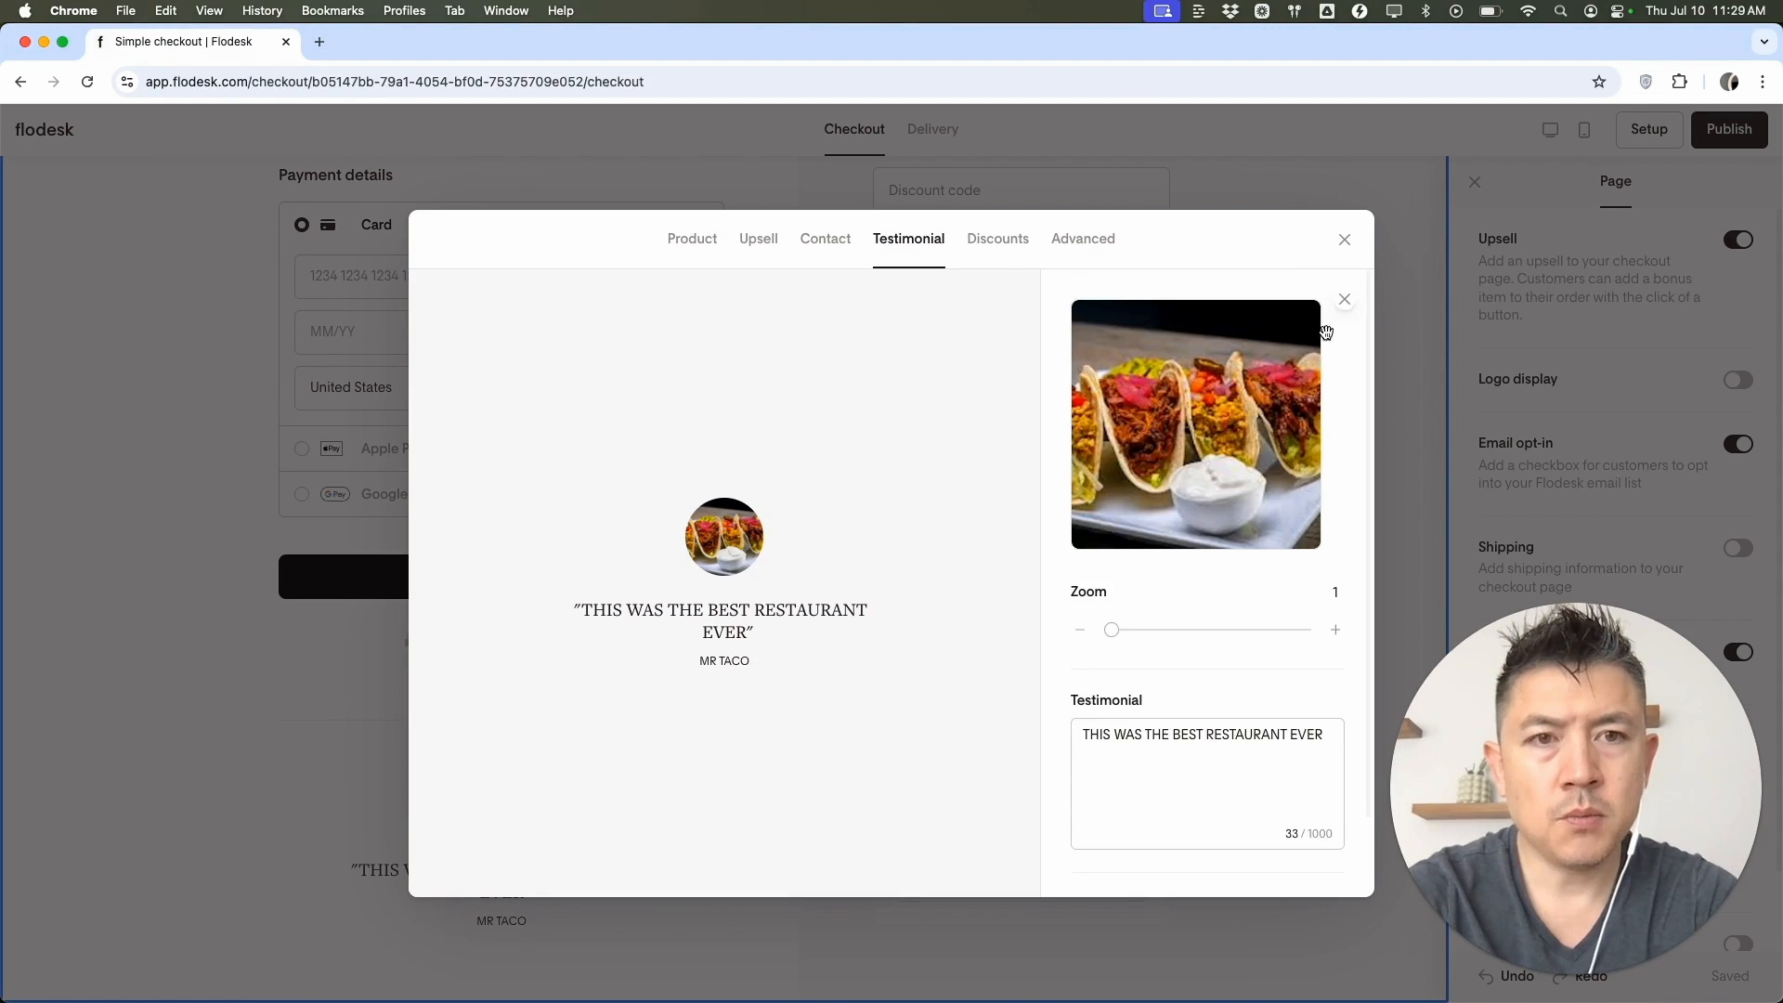
left_click(1344, 239)
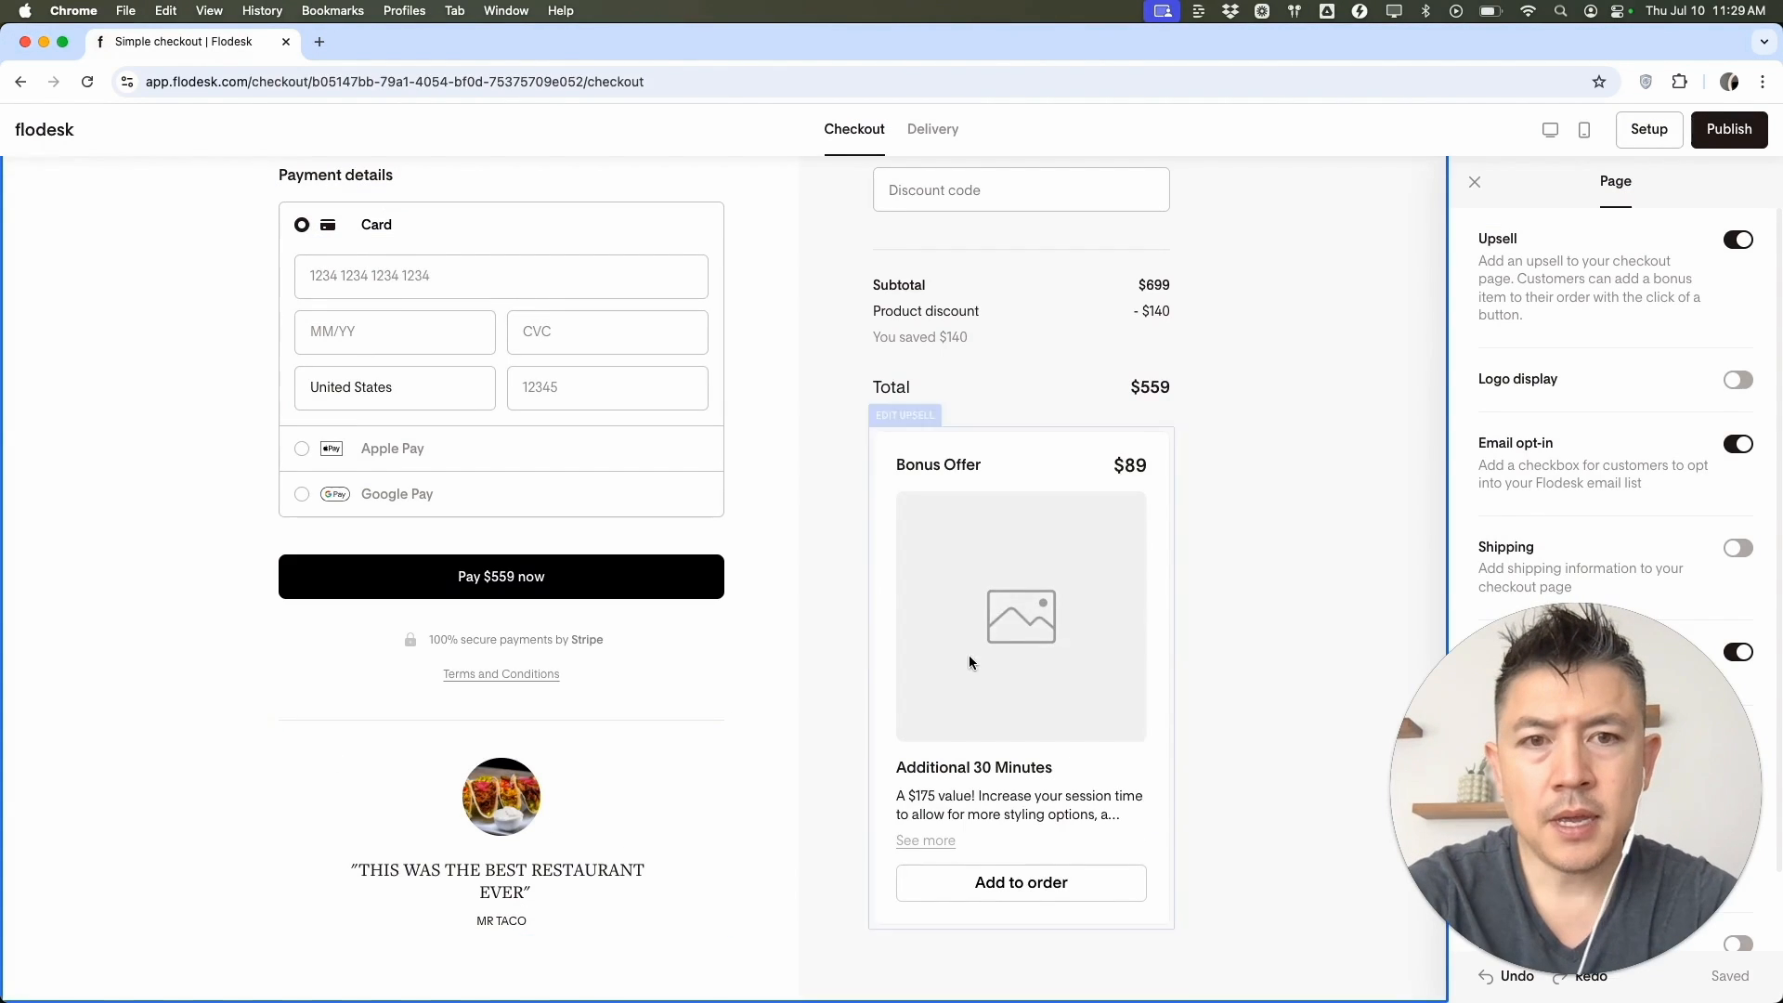
Open the contact information settings and turn off the Last name field
scroll(968, 655, "up", 3)
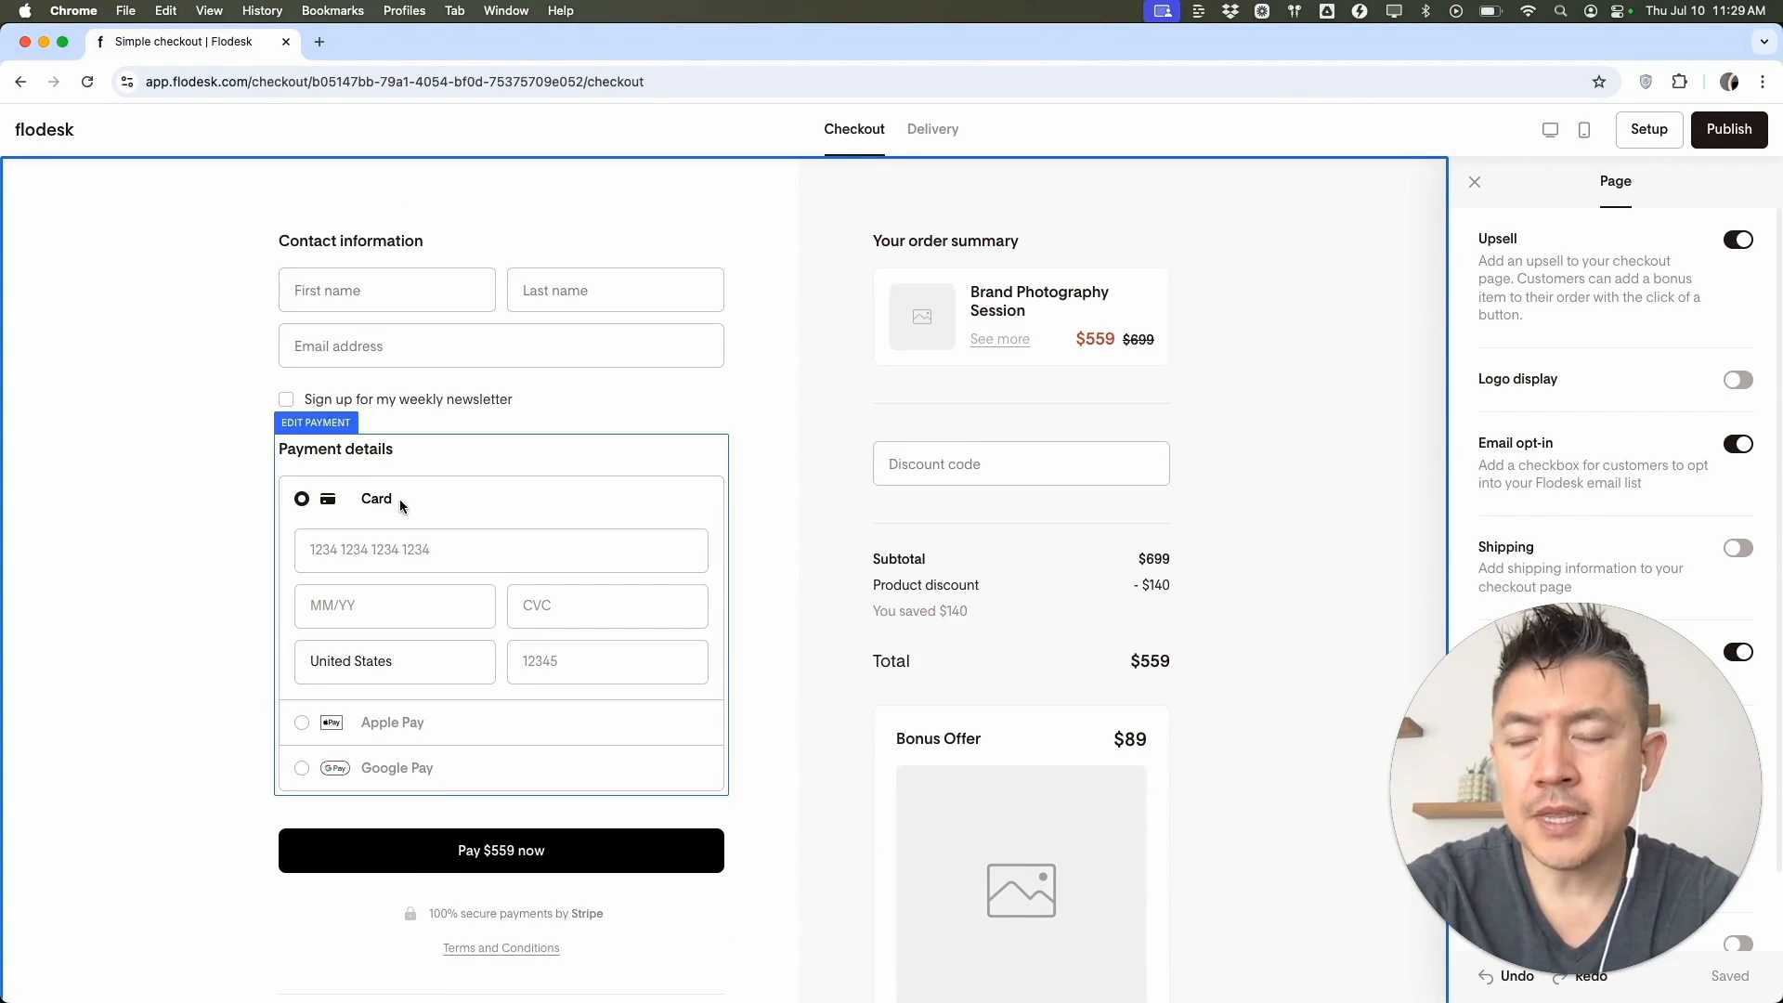
left_click(472, 247)
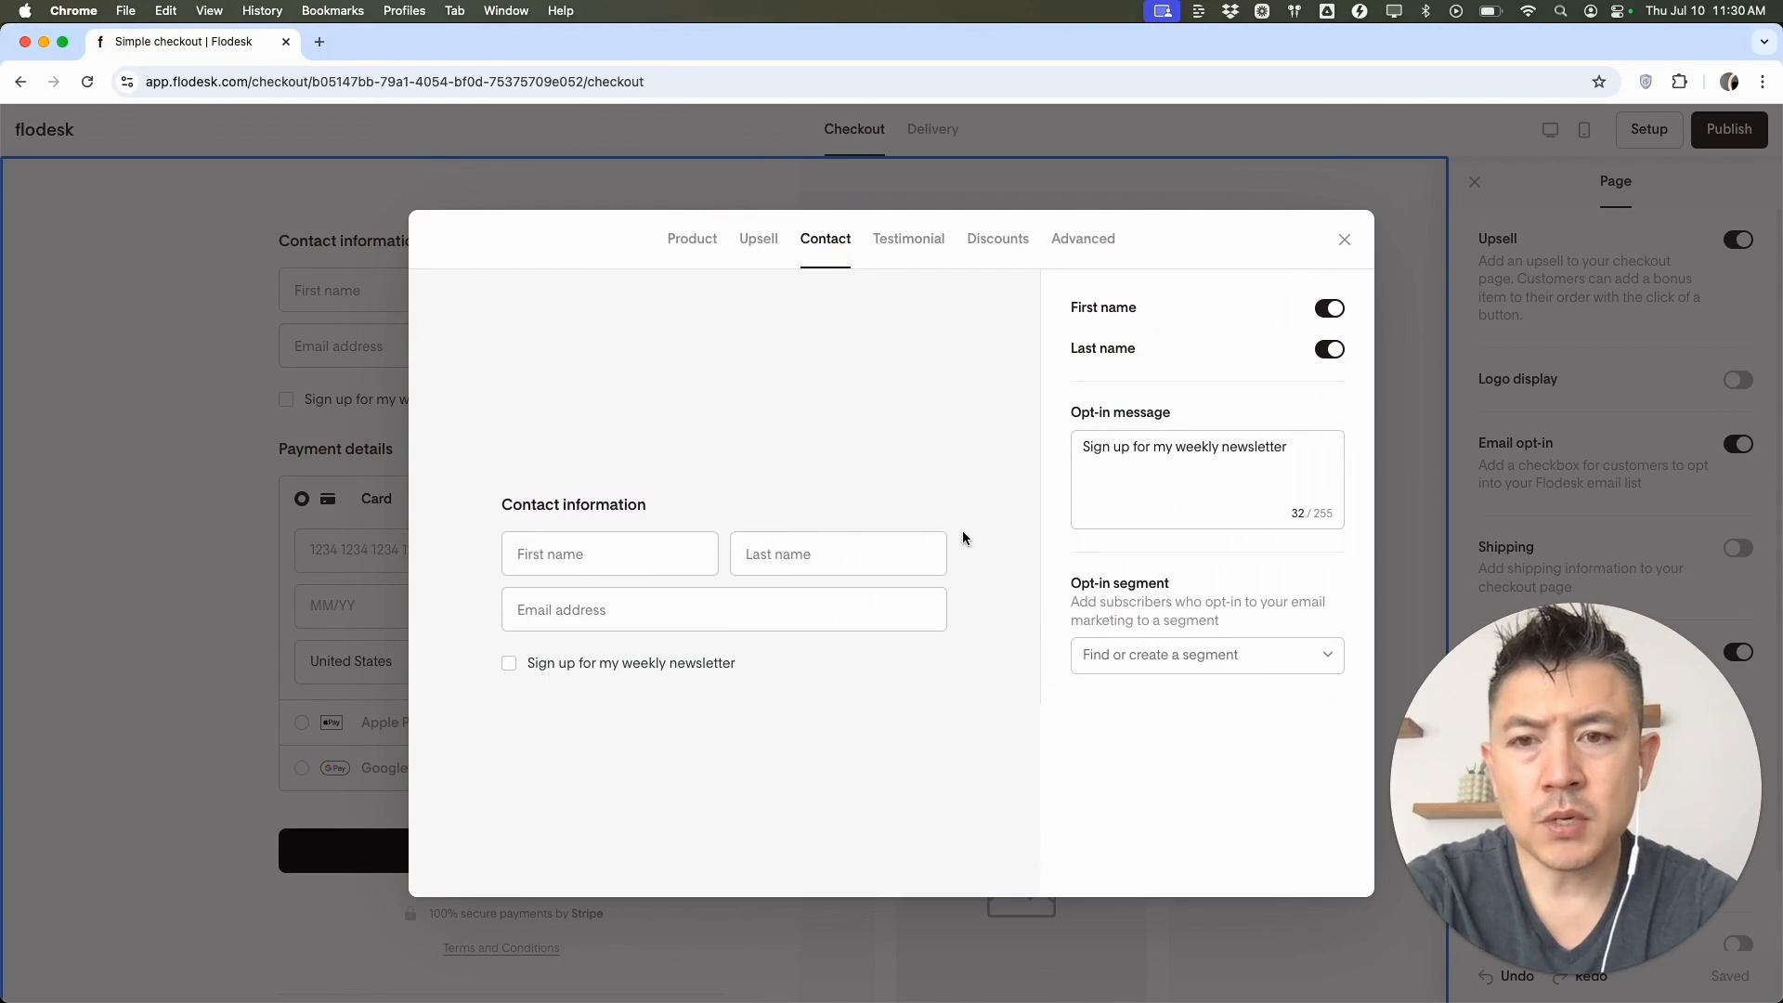
left_click(1336, 349)
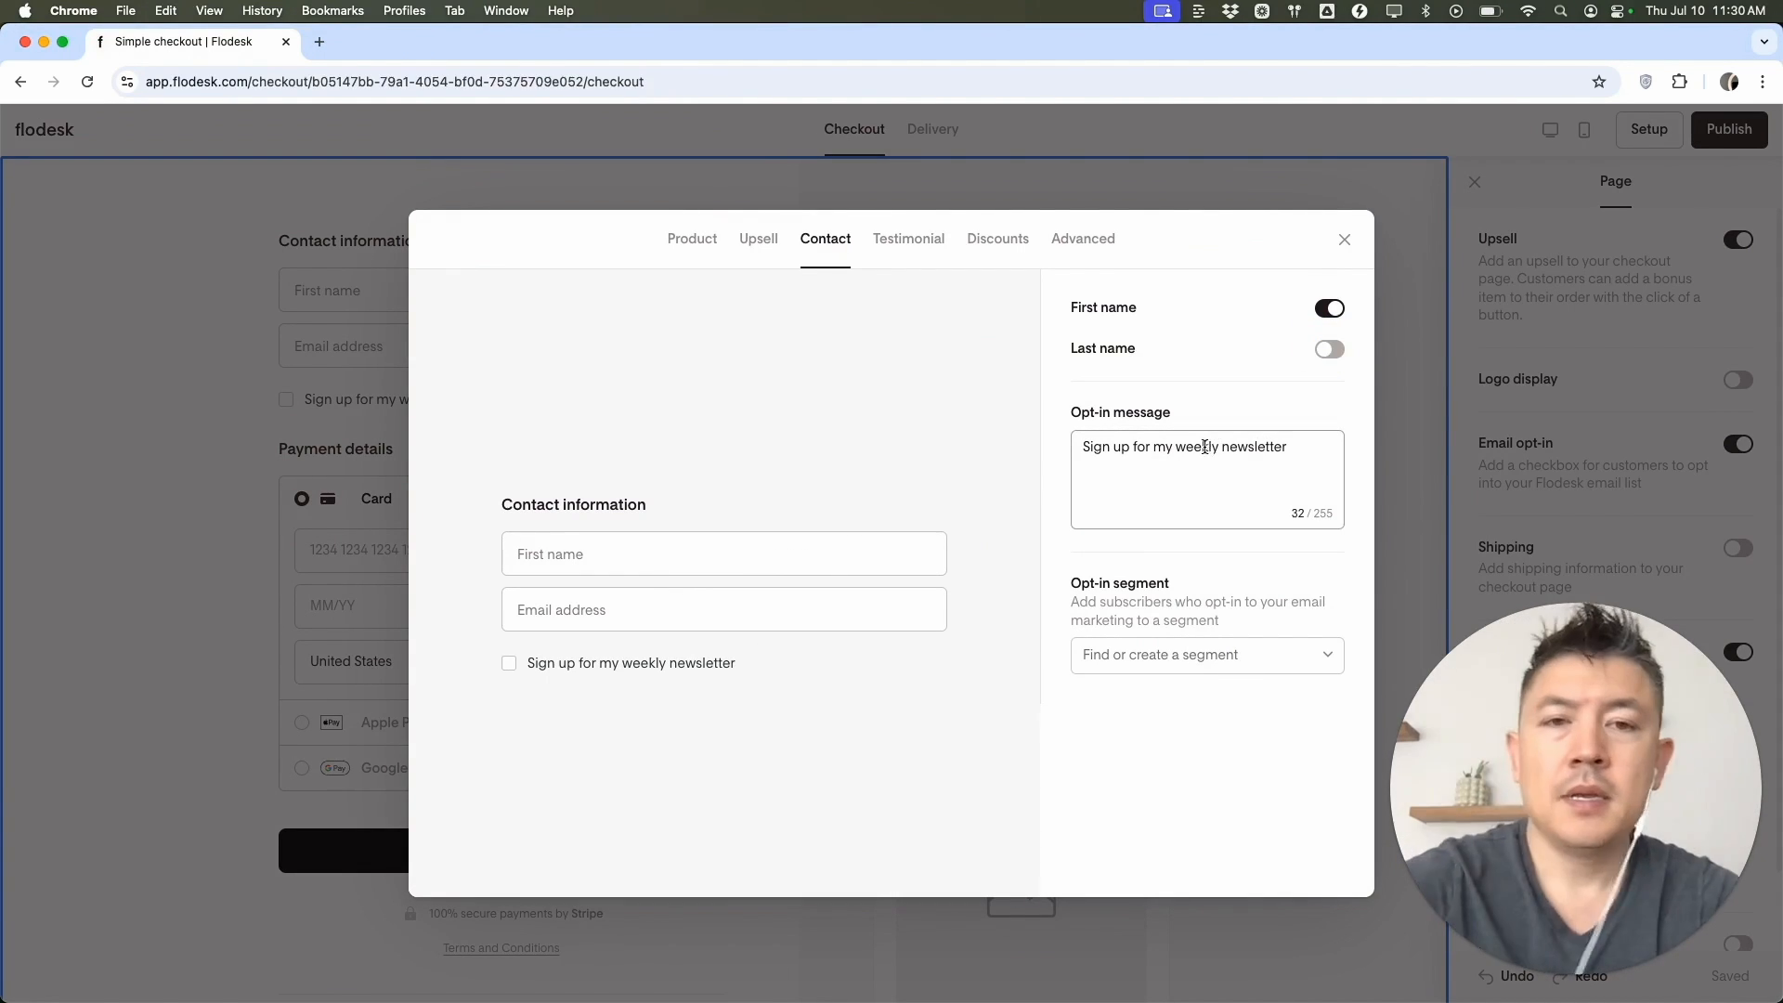
Replace the opt-in message with "GET THE BEST TACOS EVER!" and close the contact settings
triple_click(1124, 447)
type("GE")
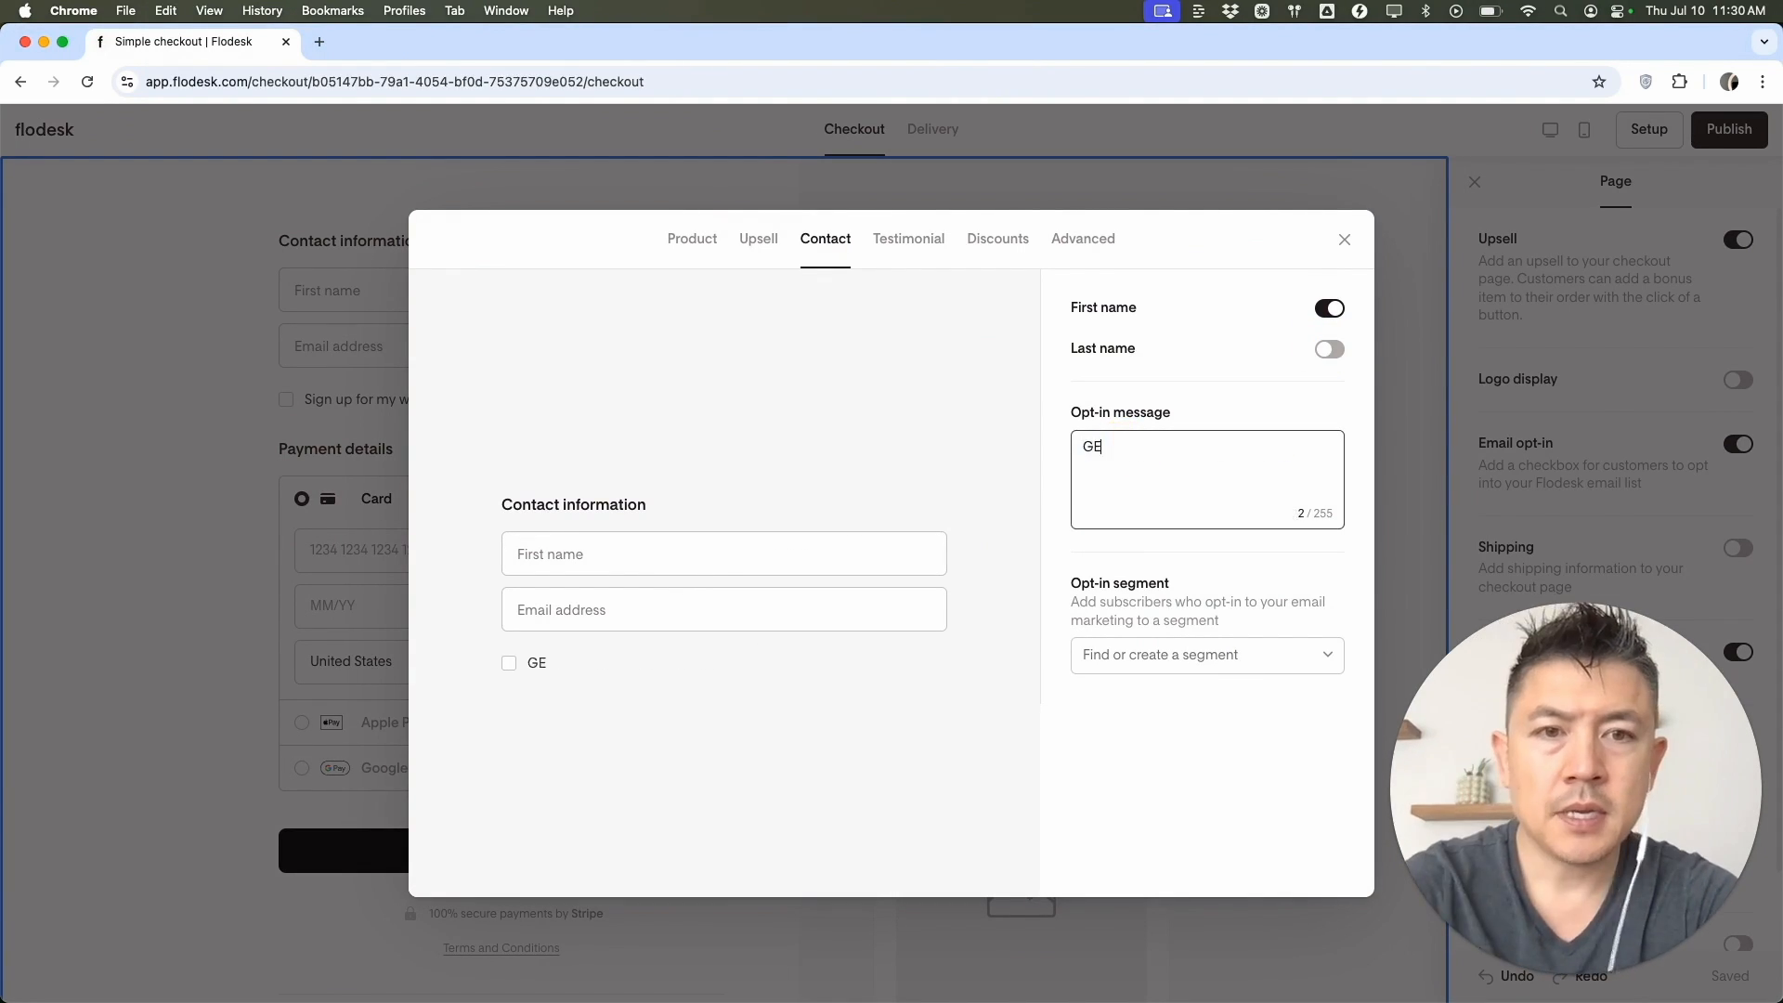
type("T THE BEST TACOS EVER!")
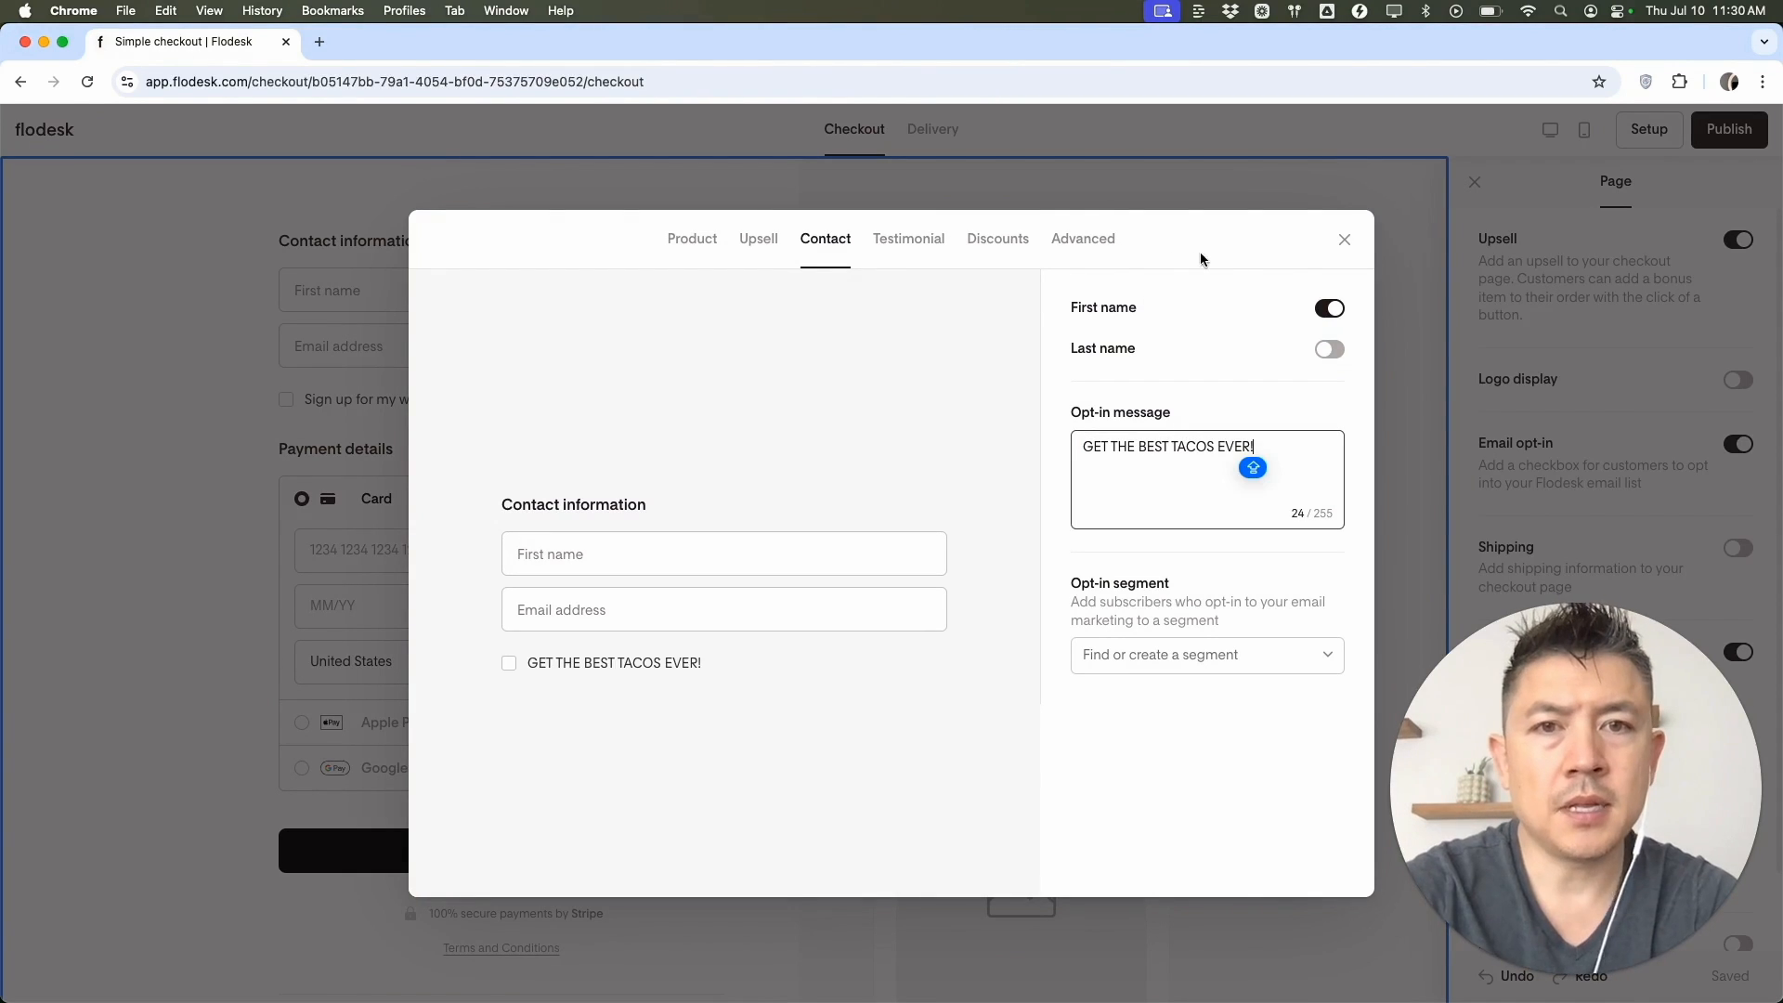
left_click(1345, 239)
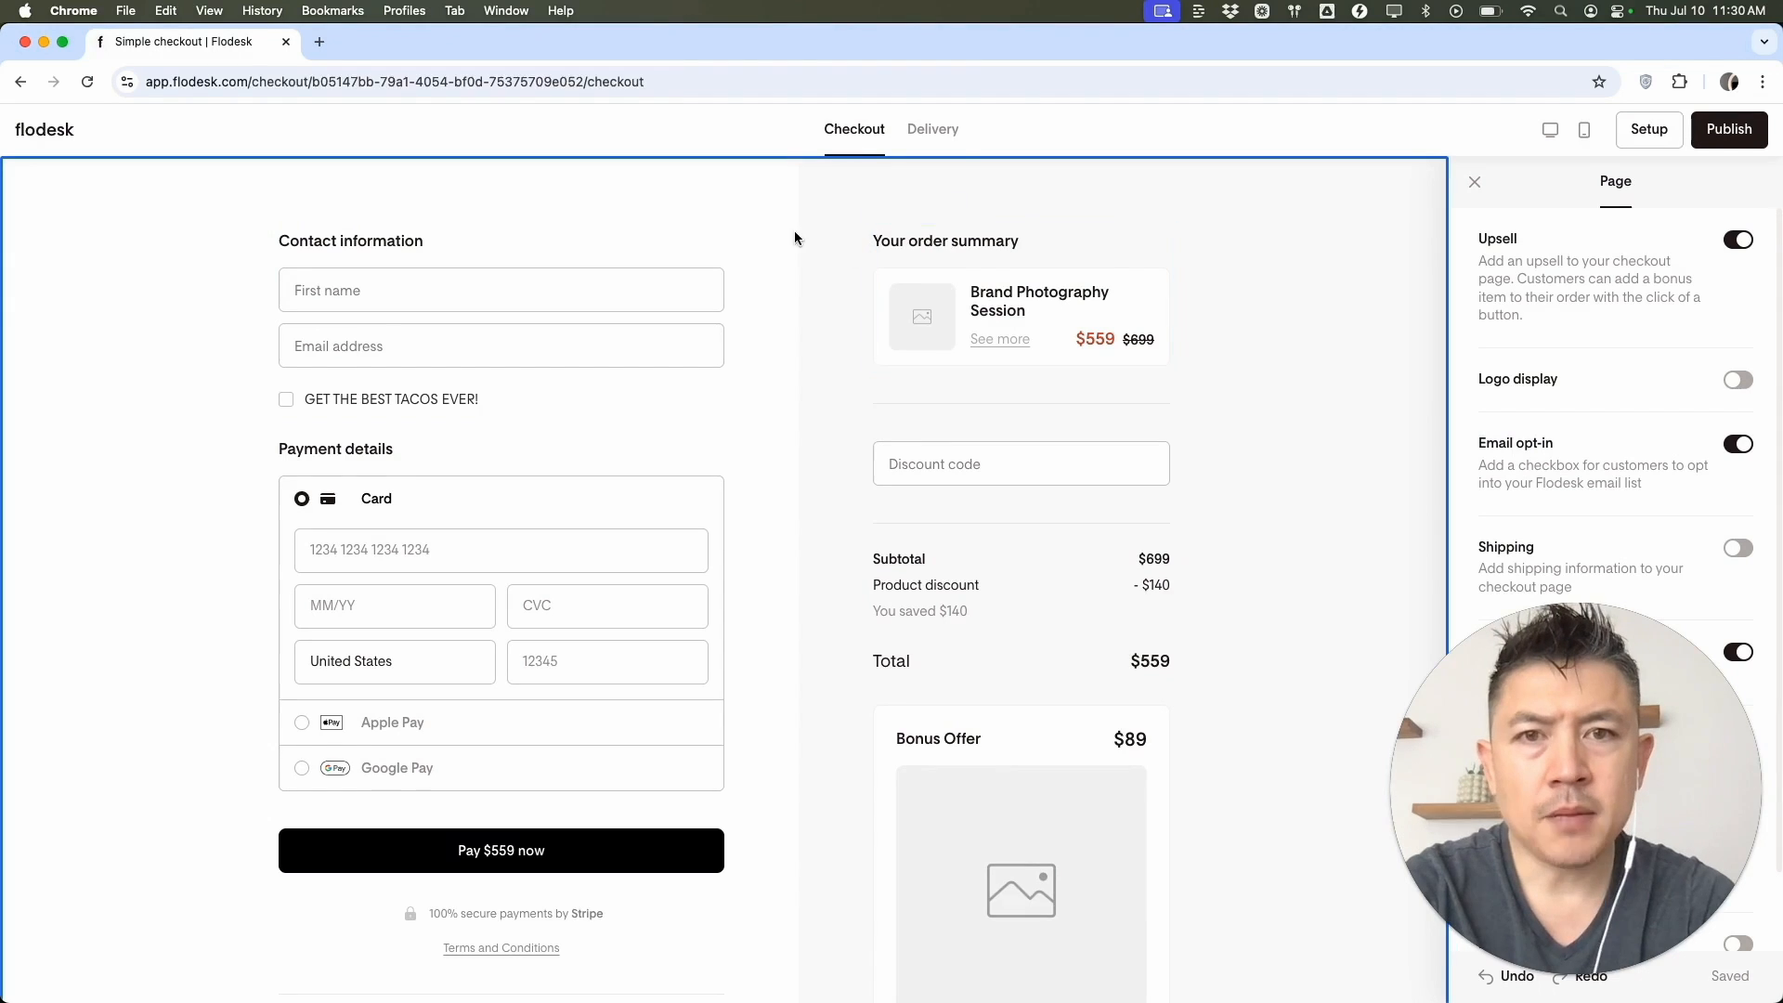
Open the order summary's product for editing and set its discount price to $59 and its regular price to $200
left_click(1072, 274)
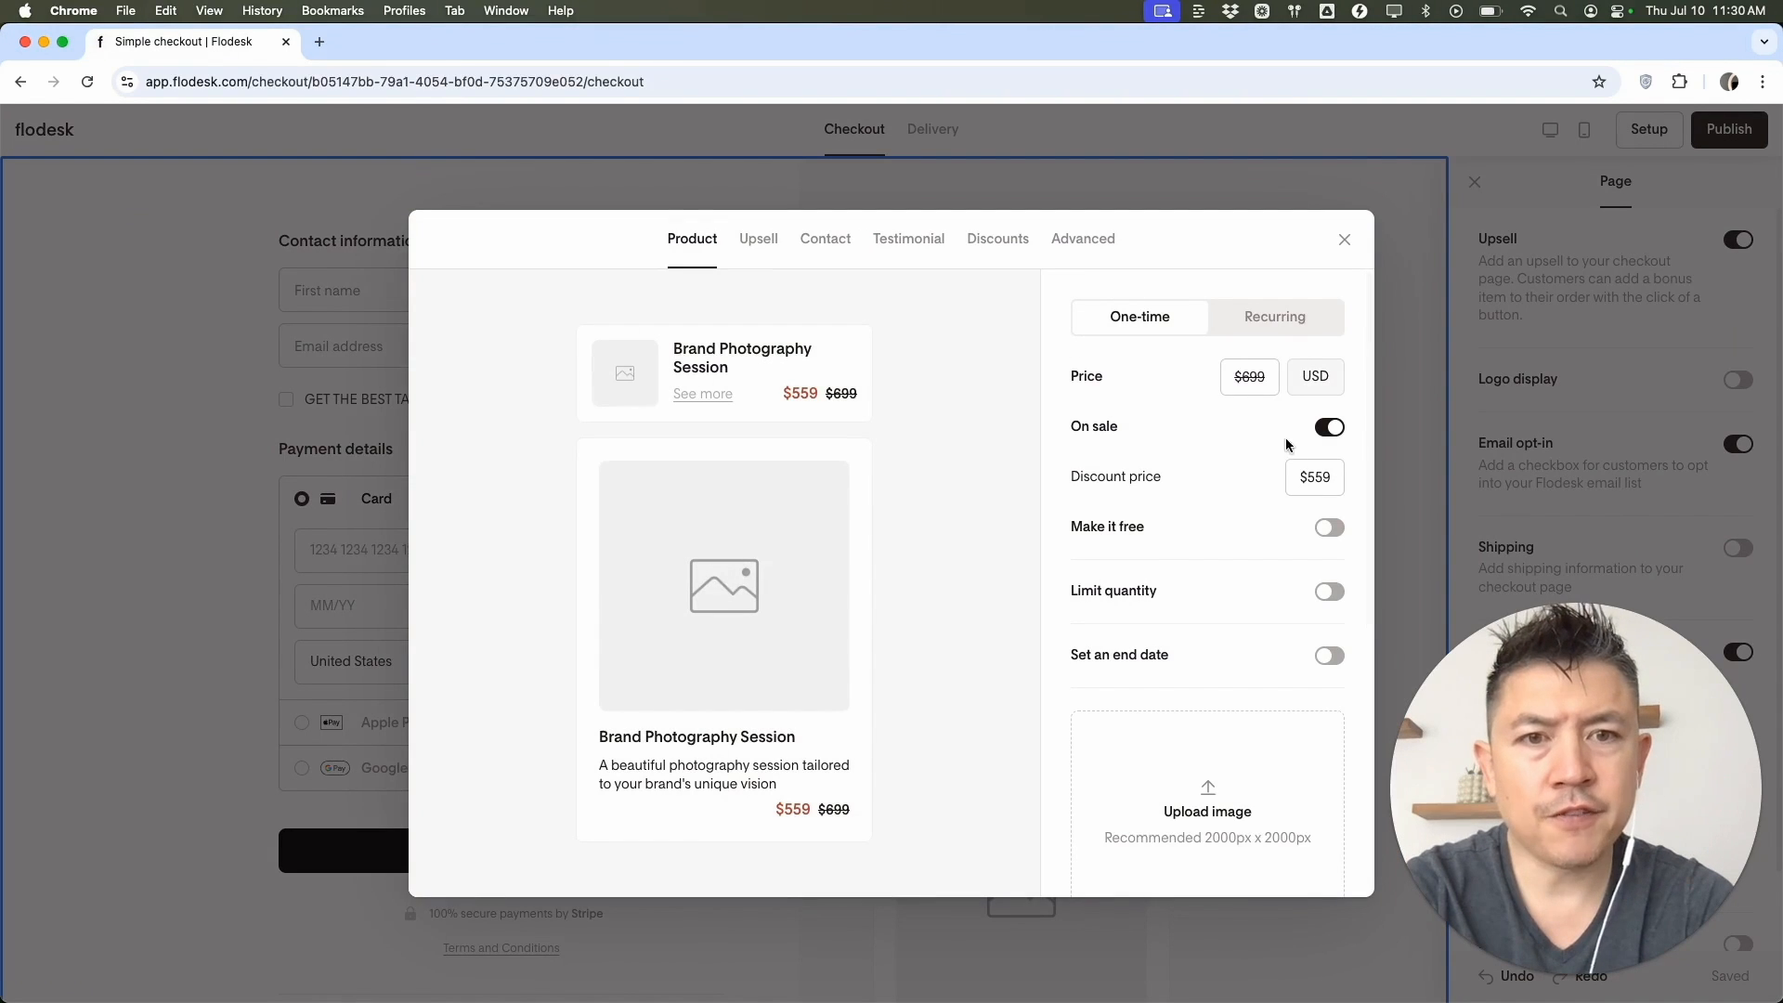
double_click(1306, 479)
type("$59")
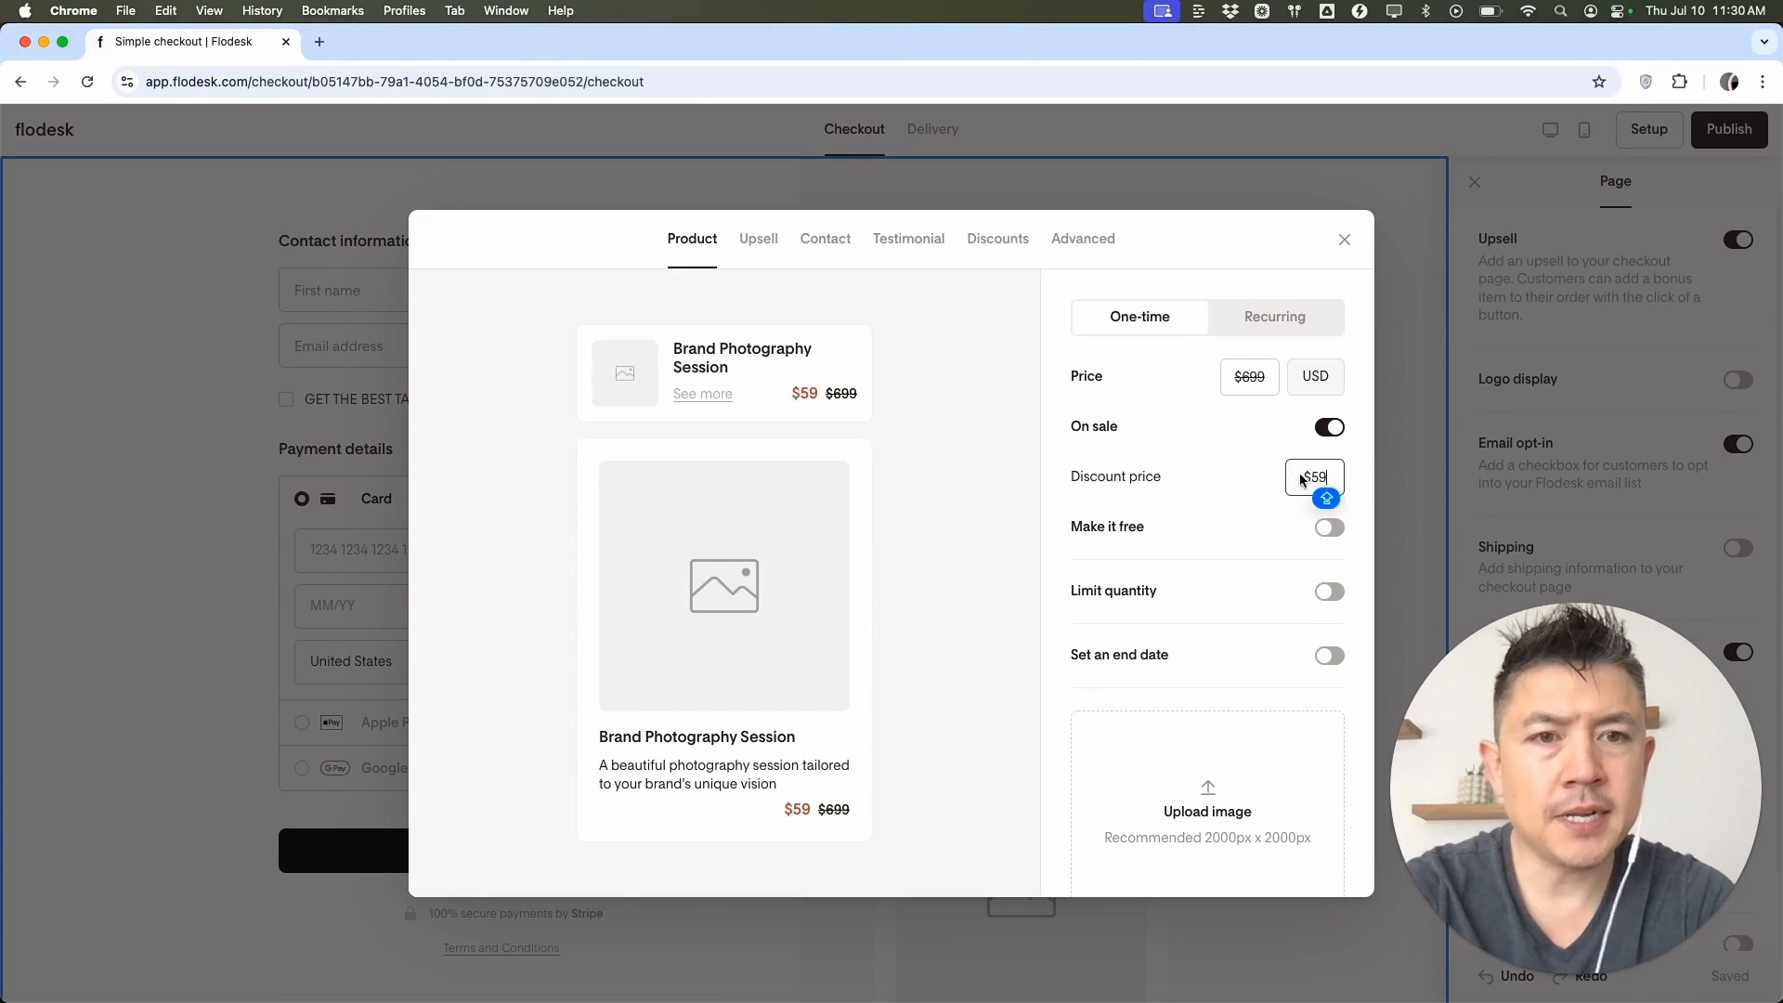
double_click(1251, 376)
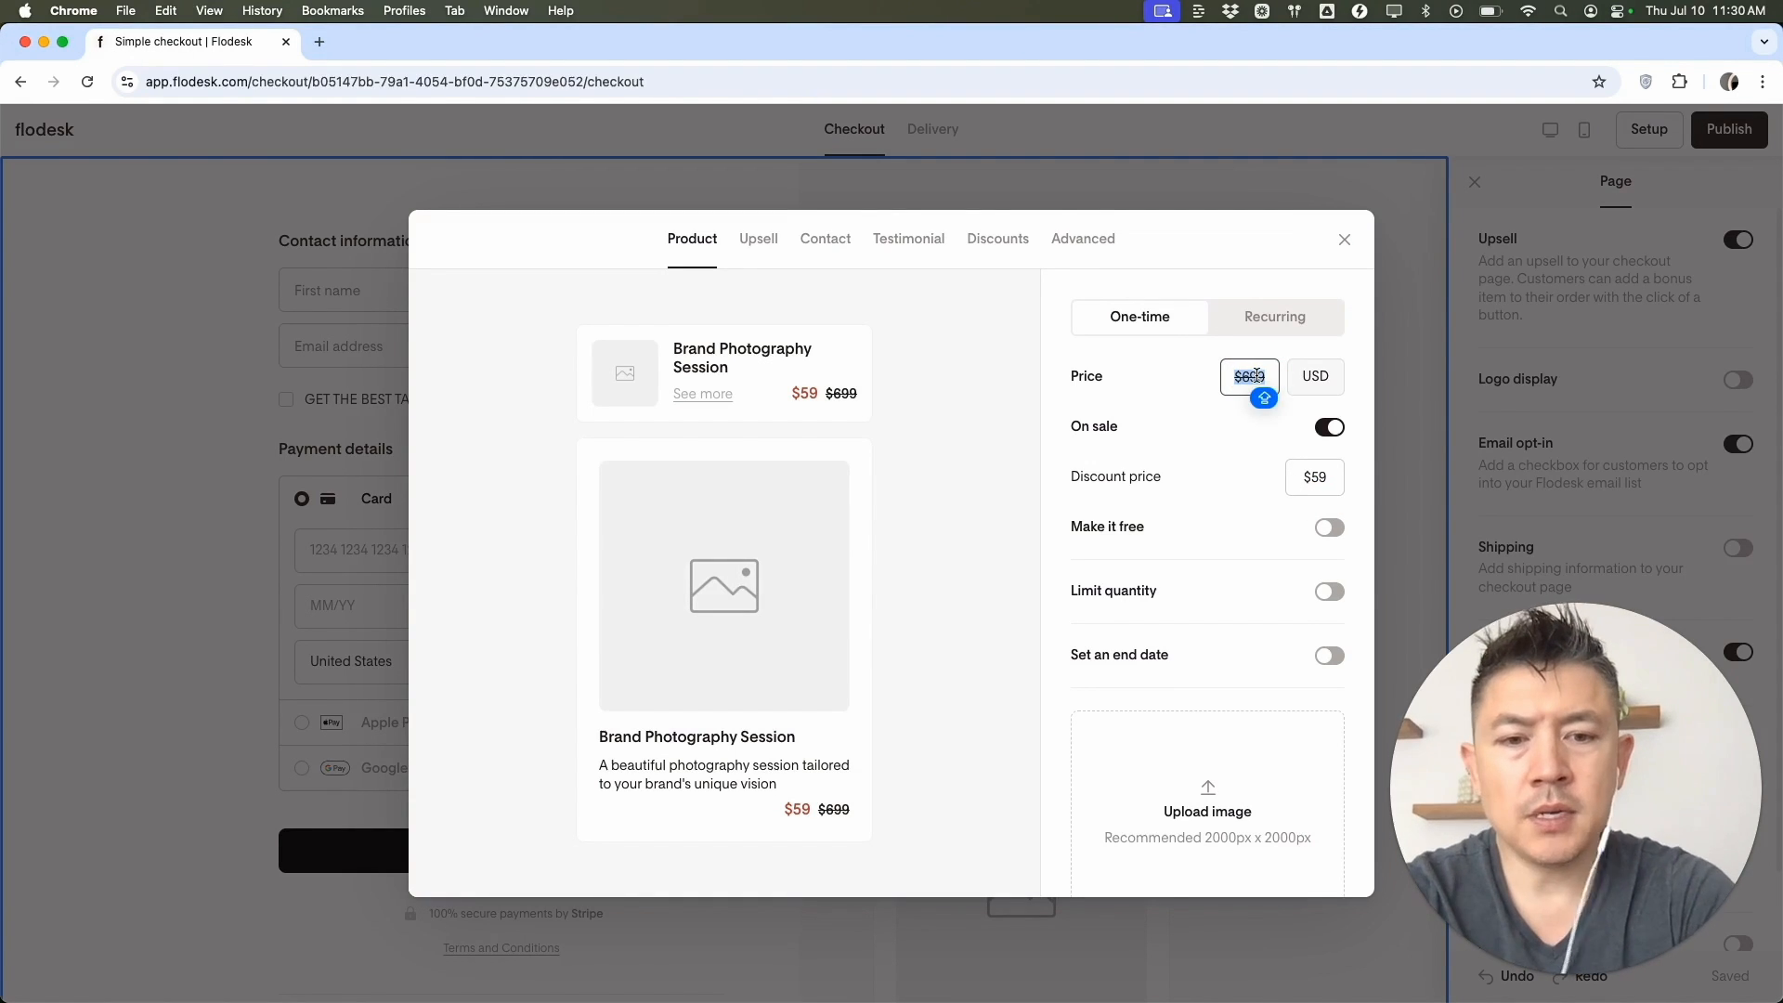
type("$200")
left_click(1329, 428)
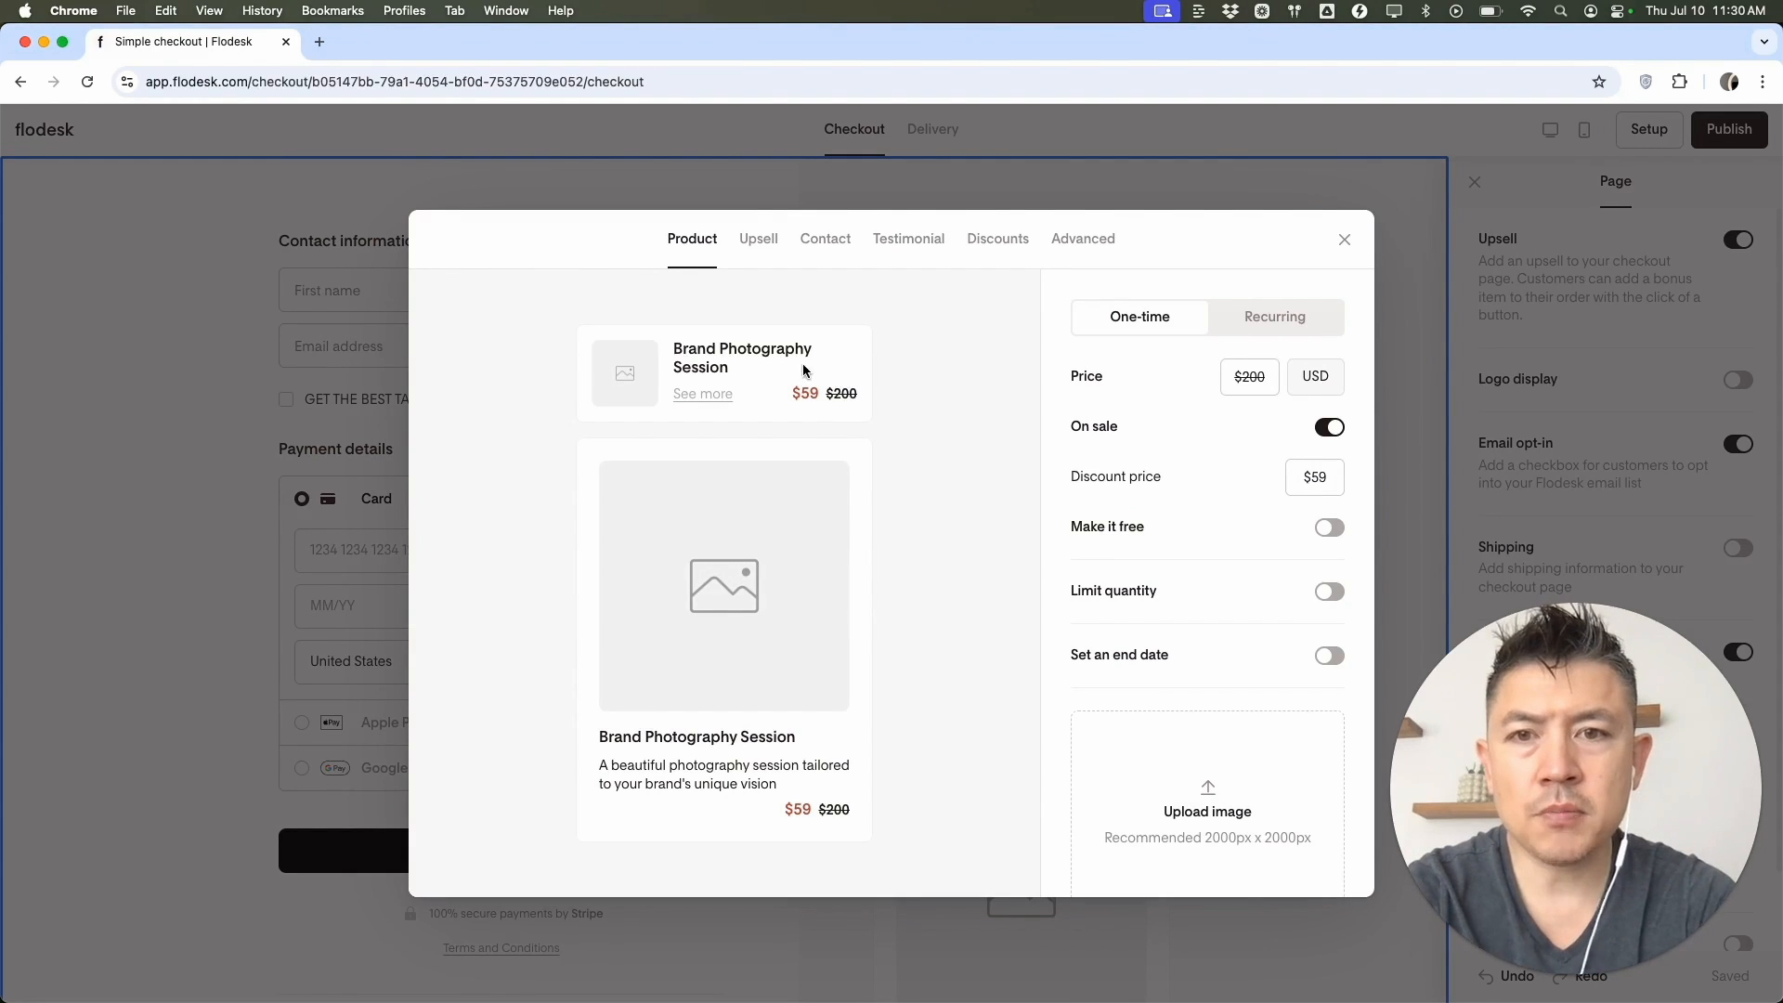
Limit the product's quantity to a total of 50 available
left_click(1332, 594)
left_click(1317, 641)
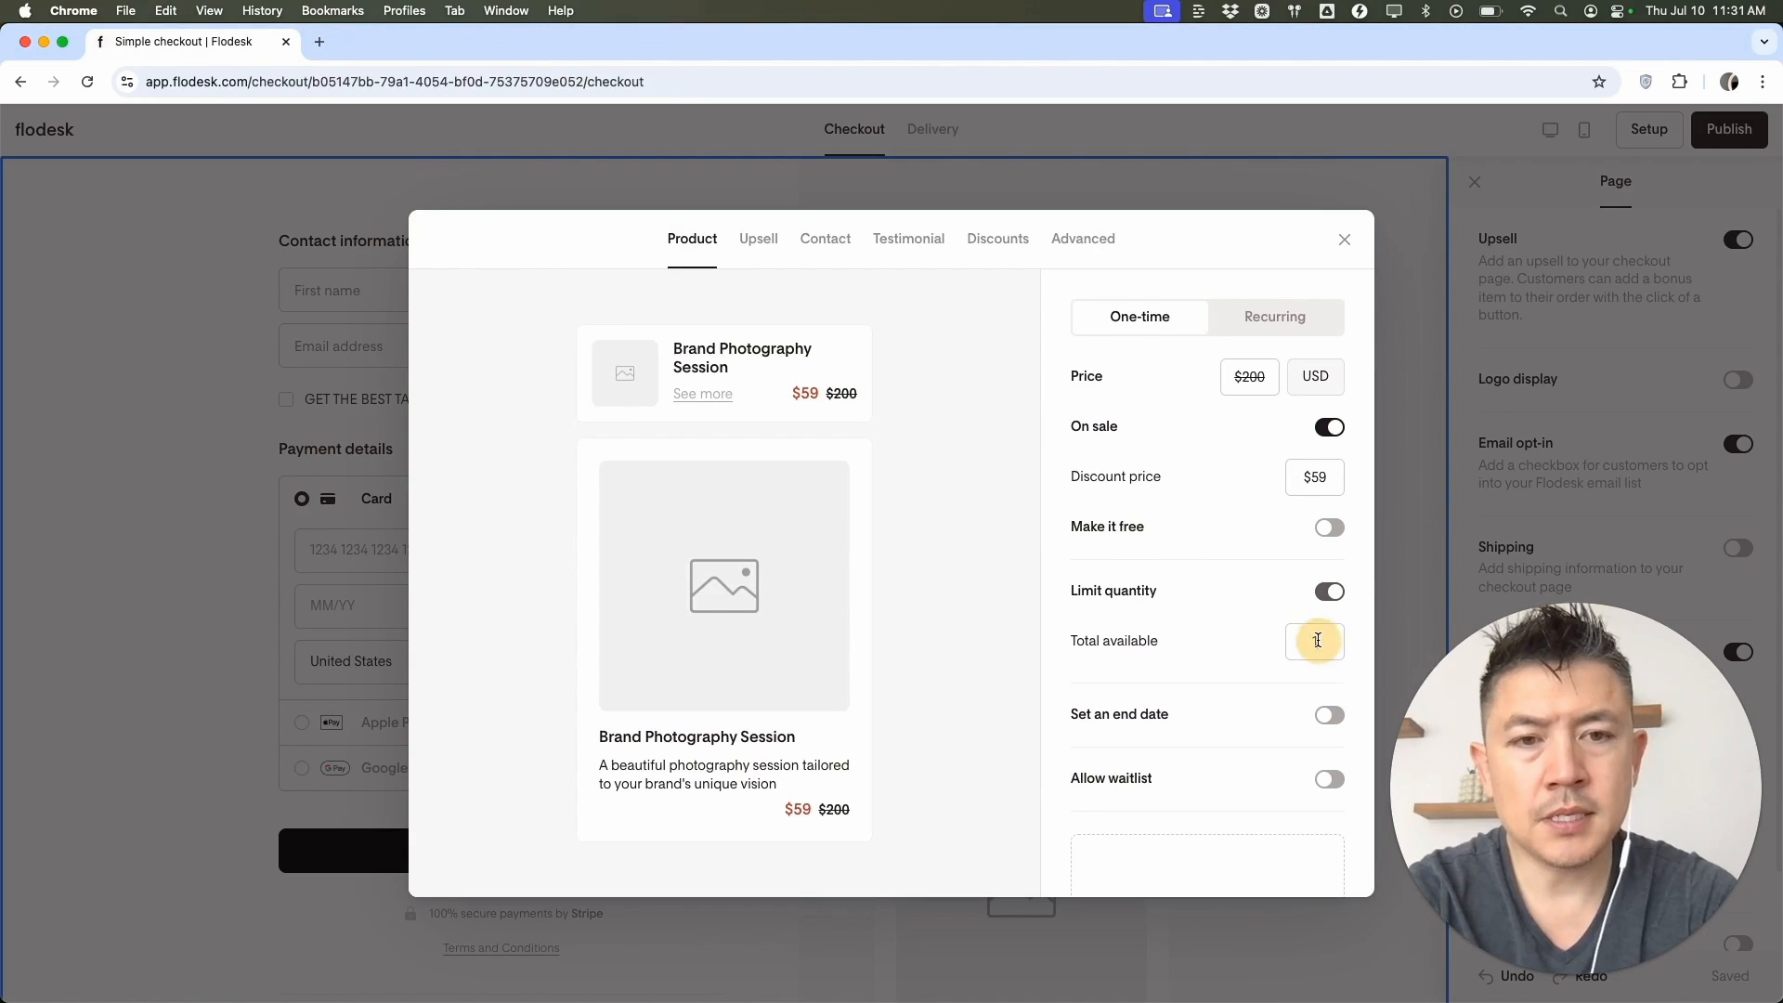
type("50")
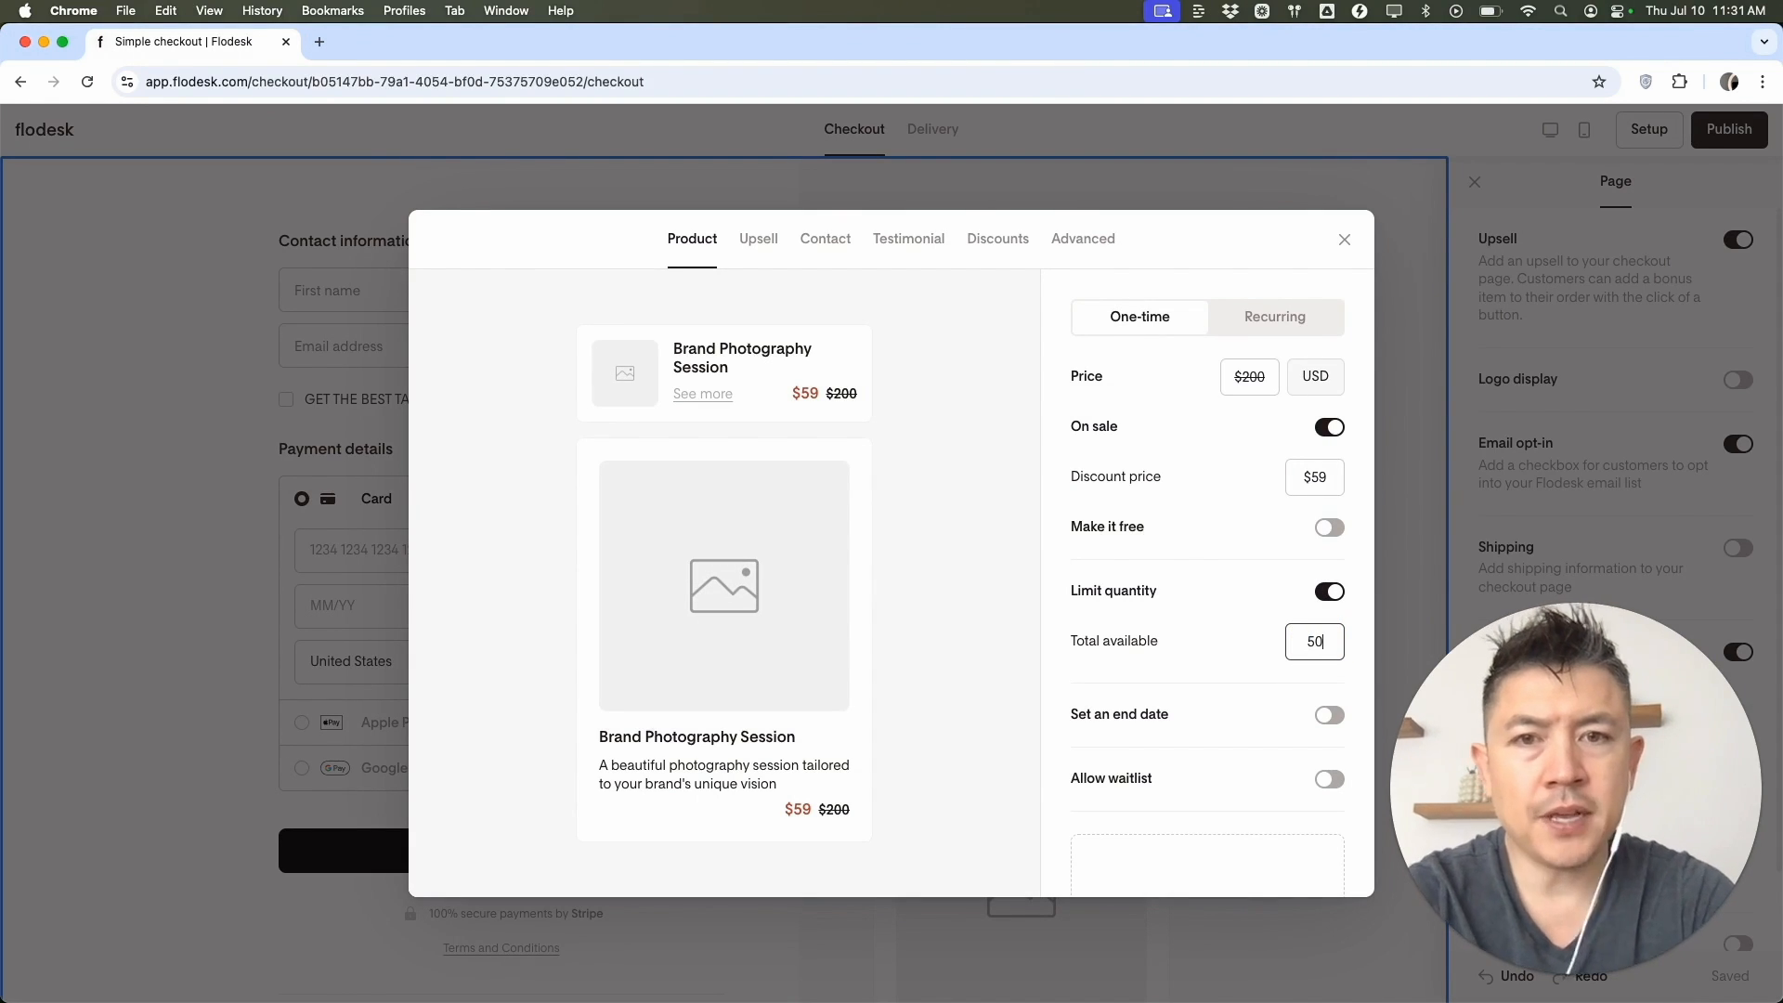
Upload the taco photo as the product image
scroll(1233, 596, "down", 5)
left_click(1219, 521)
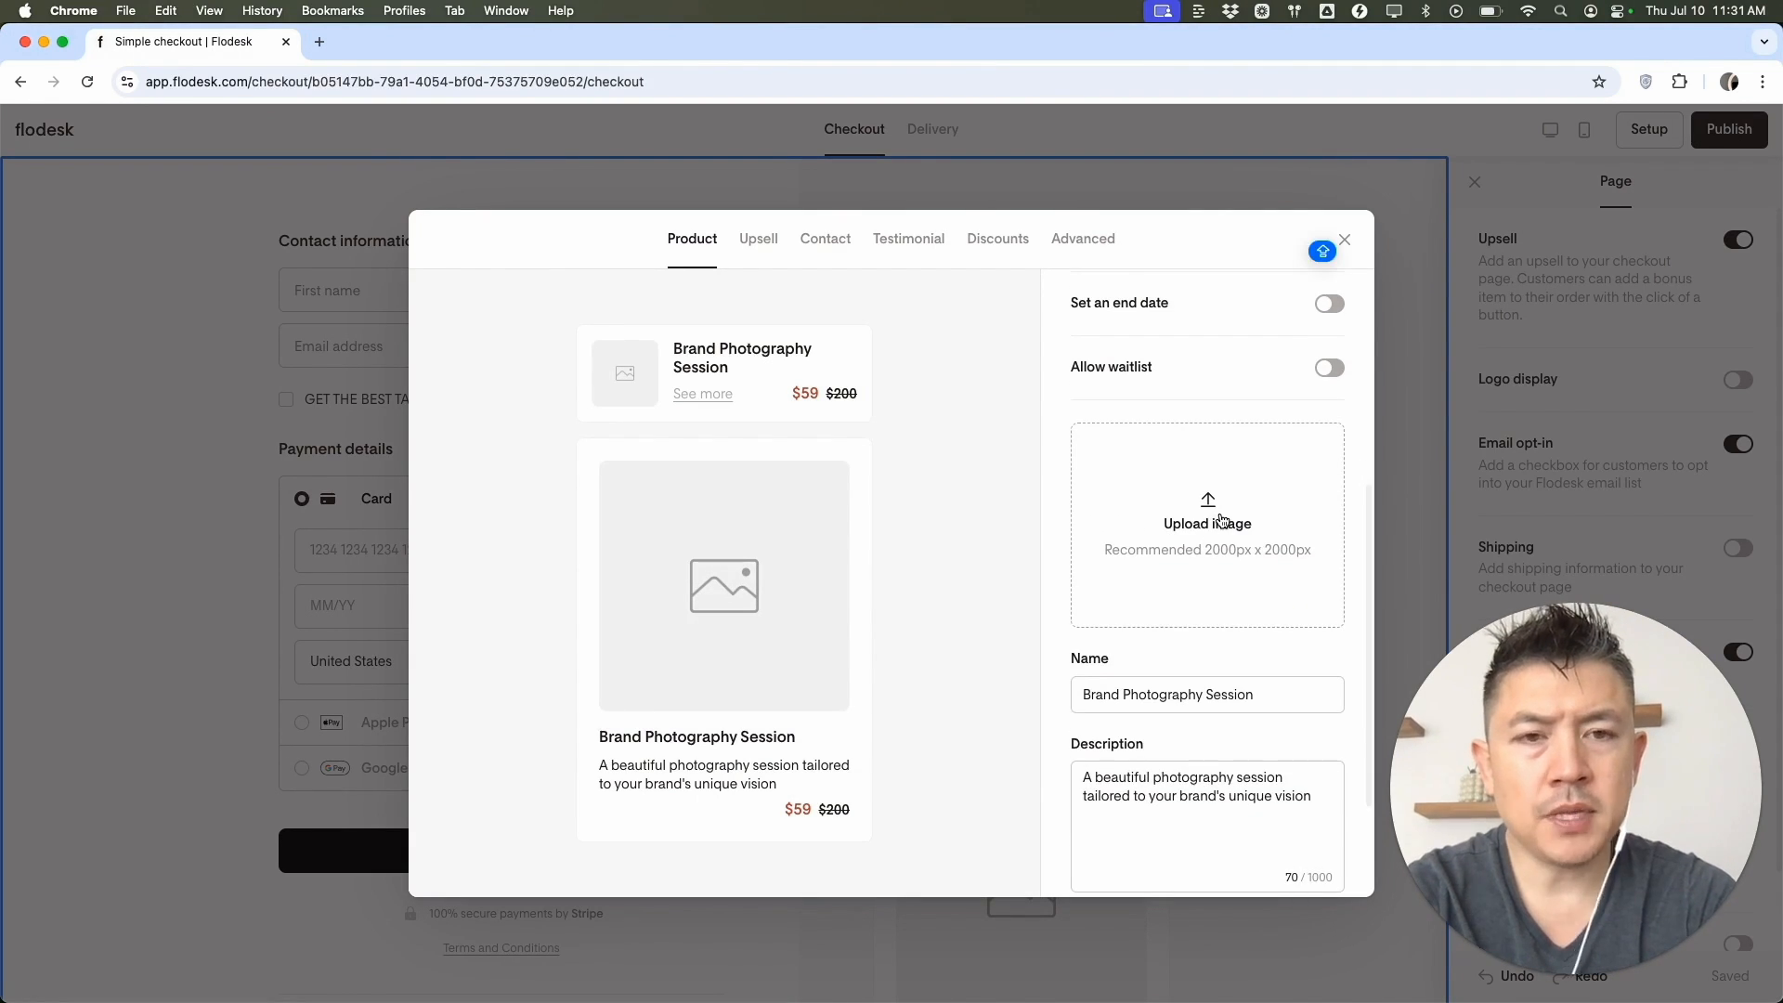
scroll(1228, 566, "down", 3)
scroll(1228, 569, "down", 1)
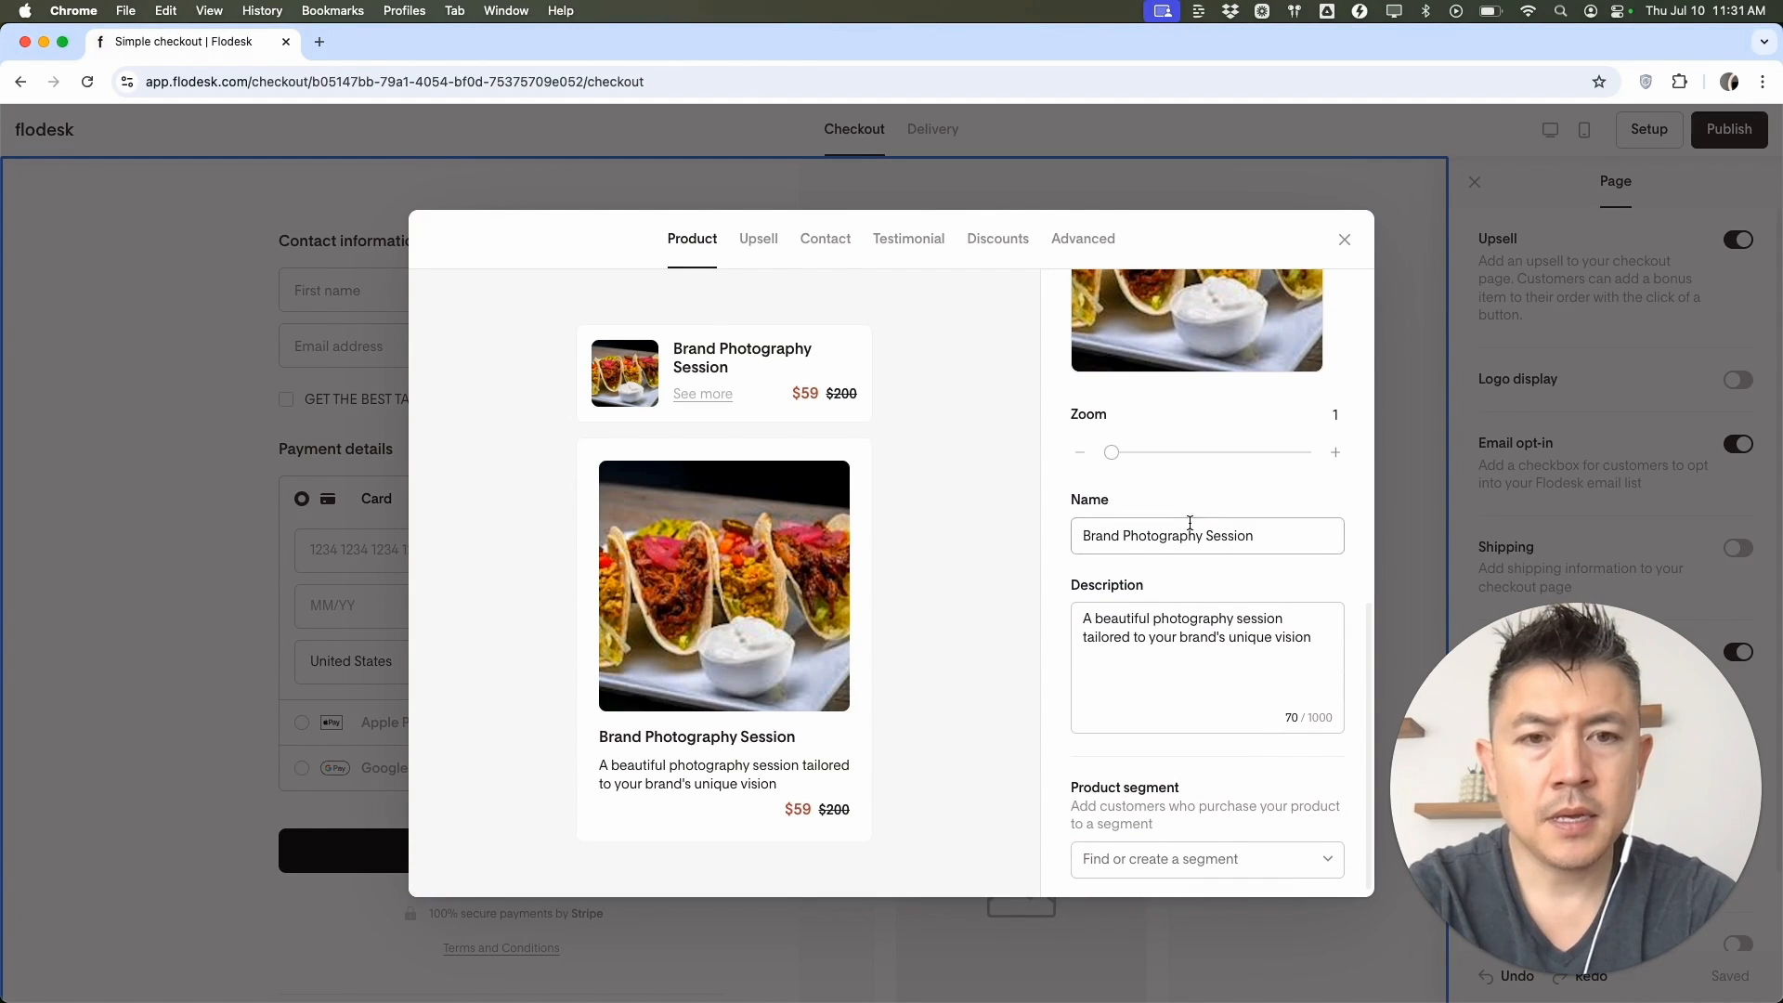
Rename the product "BEST TACO RECIPE EVER" and replace its description with "YOU NEVER ATE CARNITAS LIKE THESE!"
triple_click(1158, 535)
type("BEST")
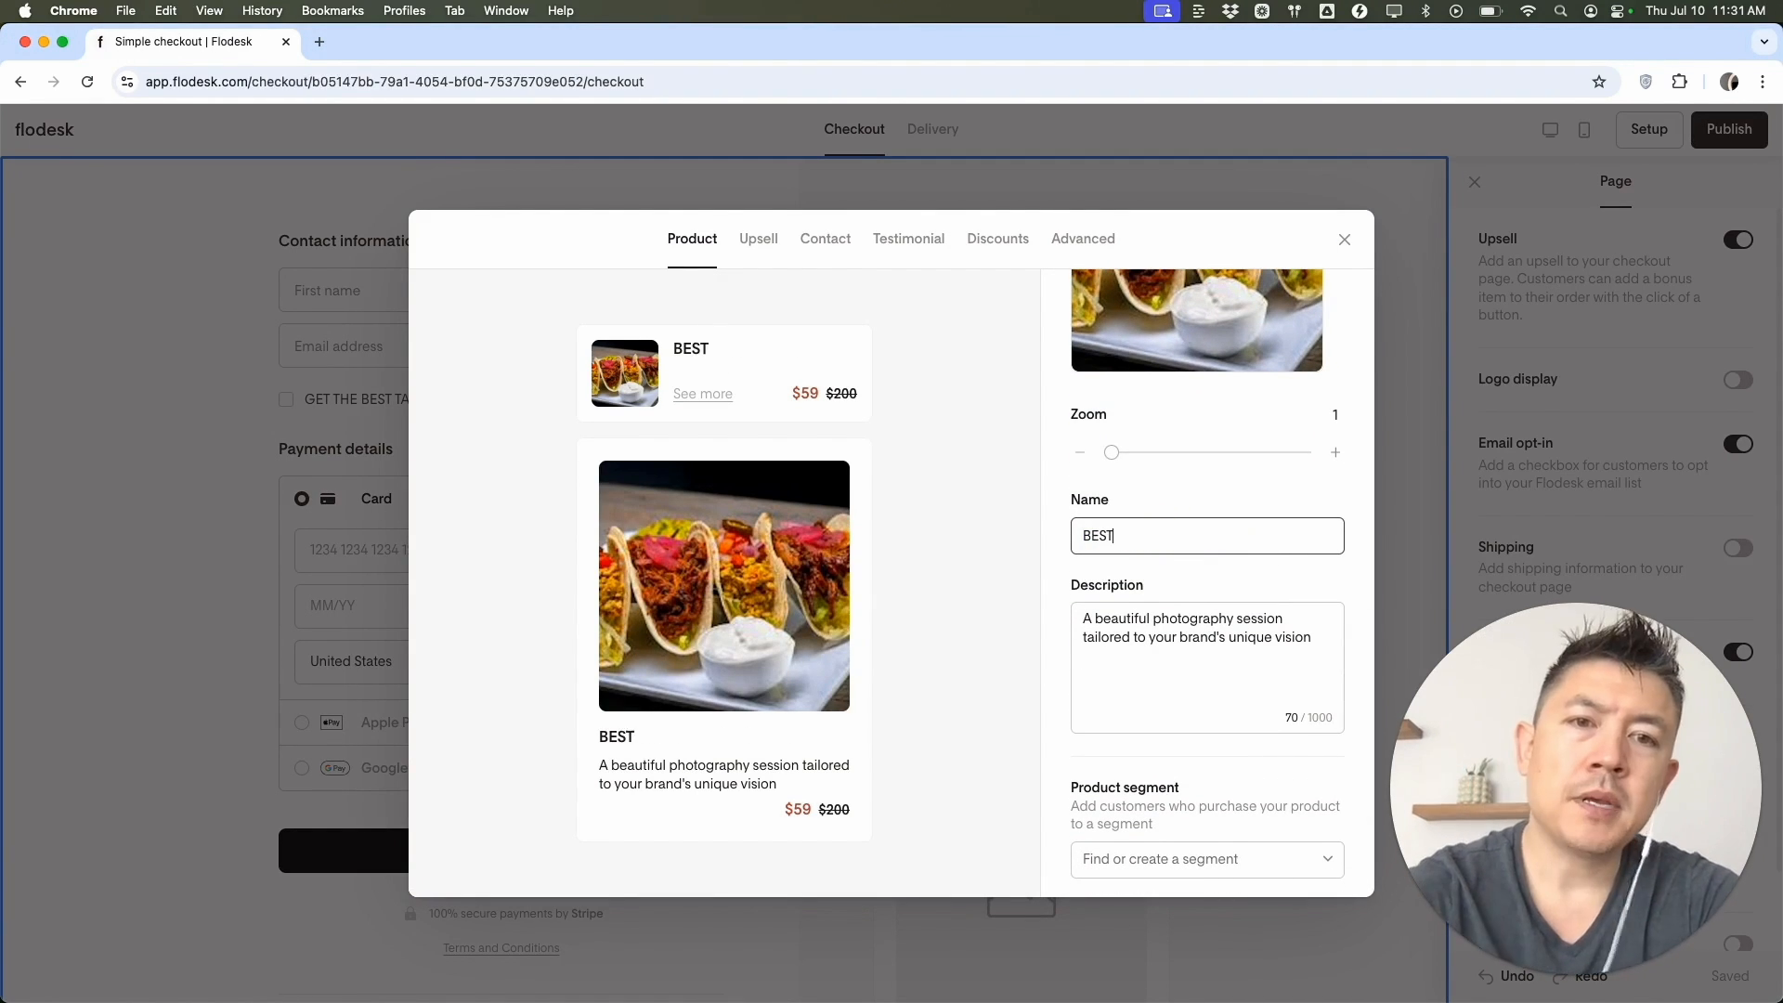
type(" TACO RECIPE EVER")
triple_click(1196, 628)
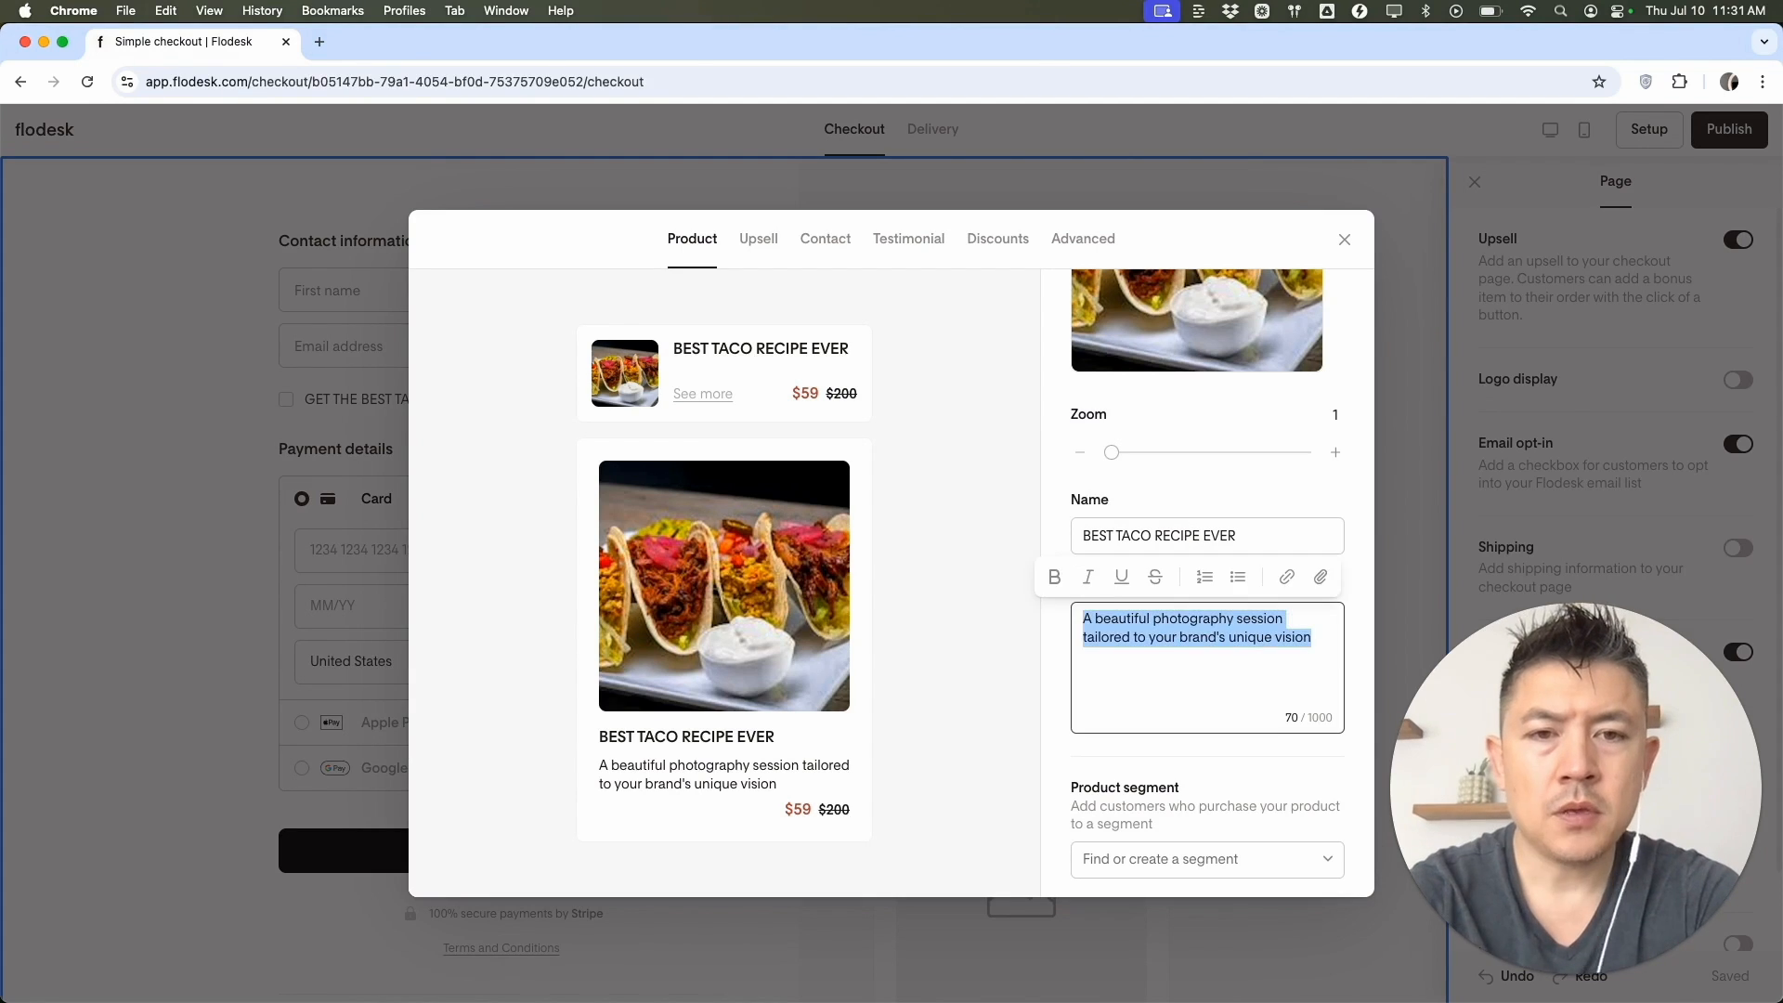
type("YOU NEVER ATE CARNITAS LIKE THESE")
scroll(1059, 641, "down", 1)
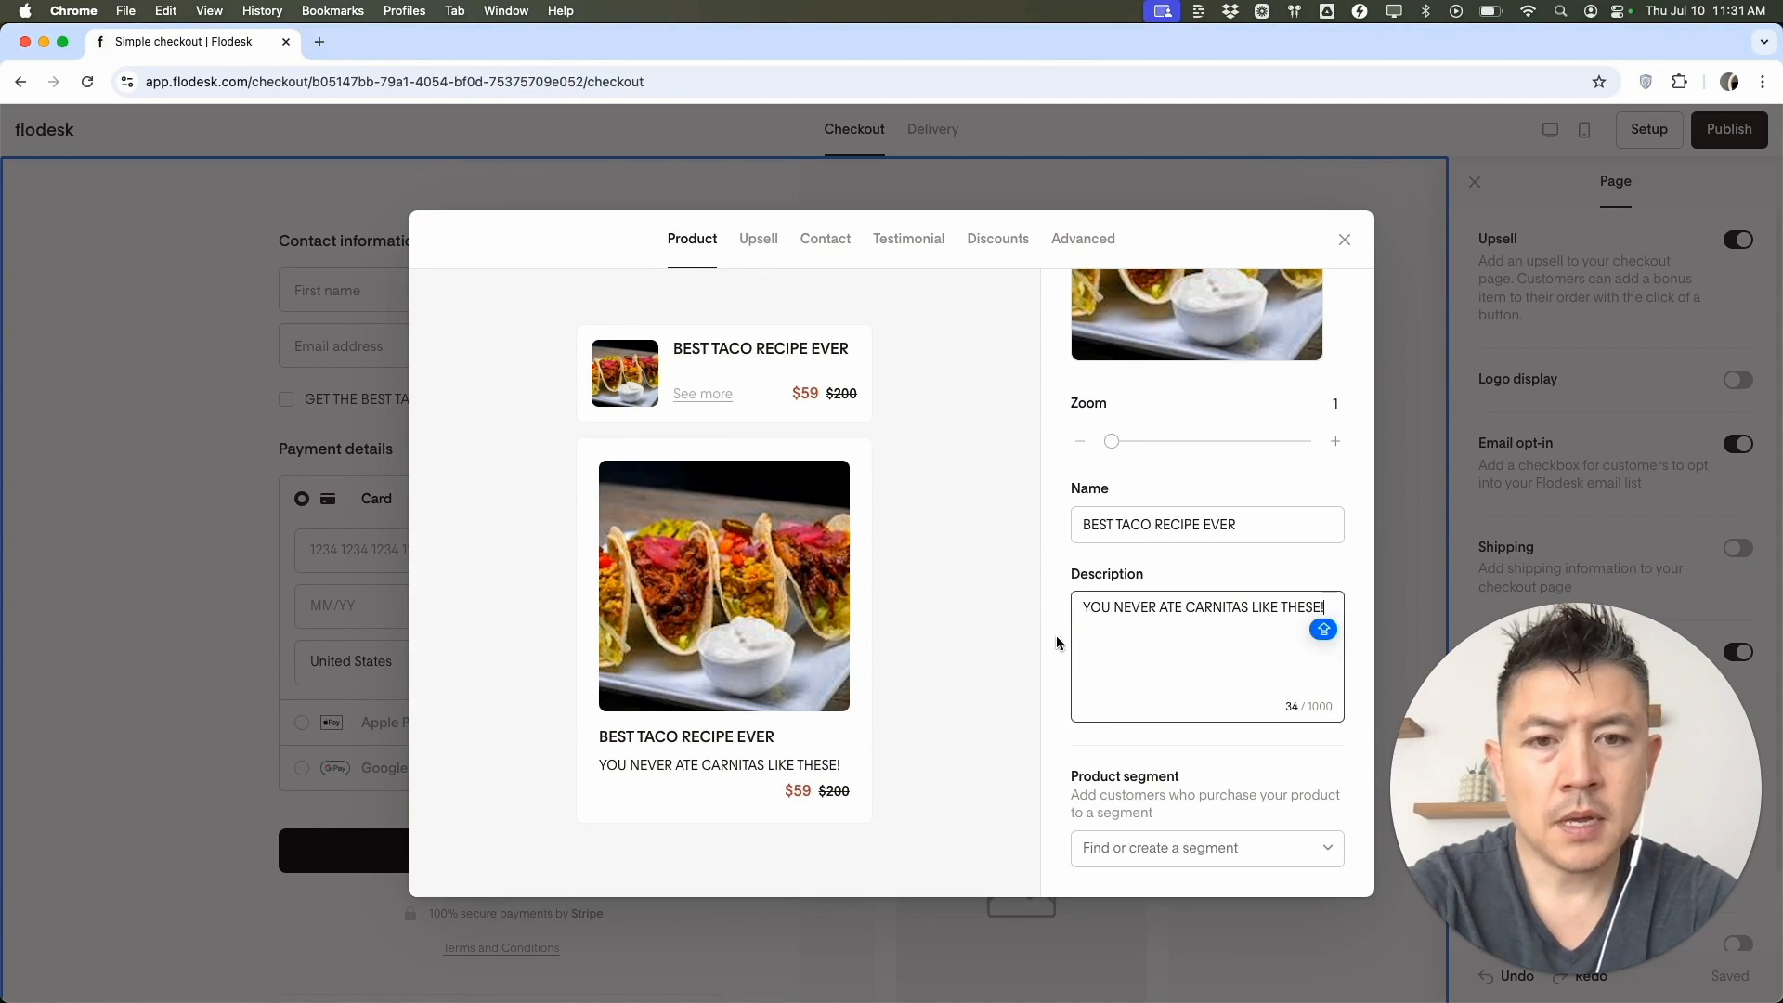
type("!")
Check the product segment options, then close the product settings and return to the checkout page
left_click(1123, 844)
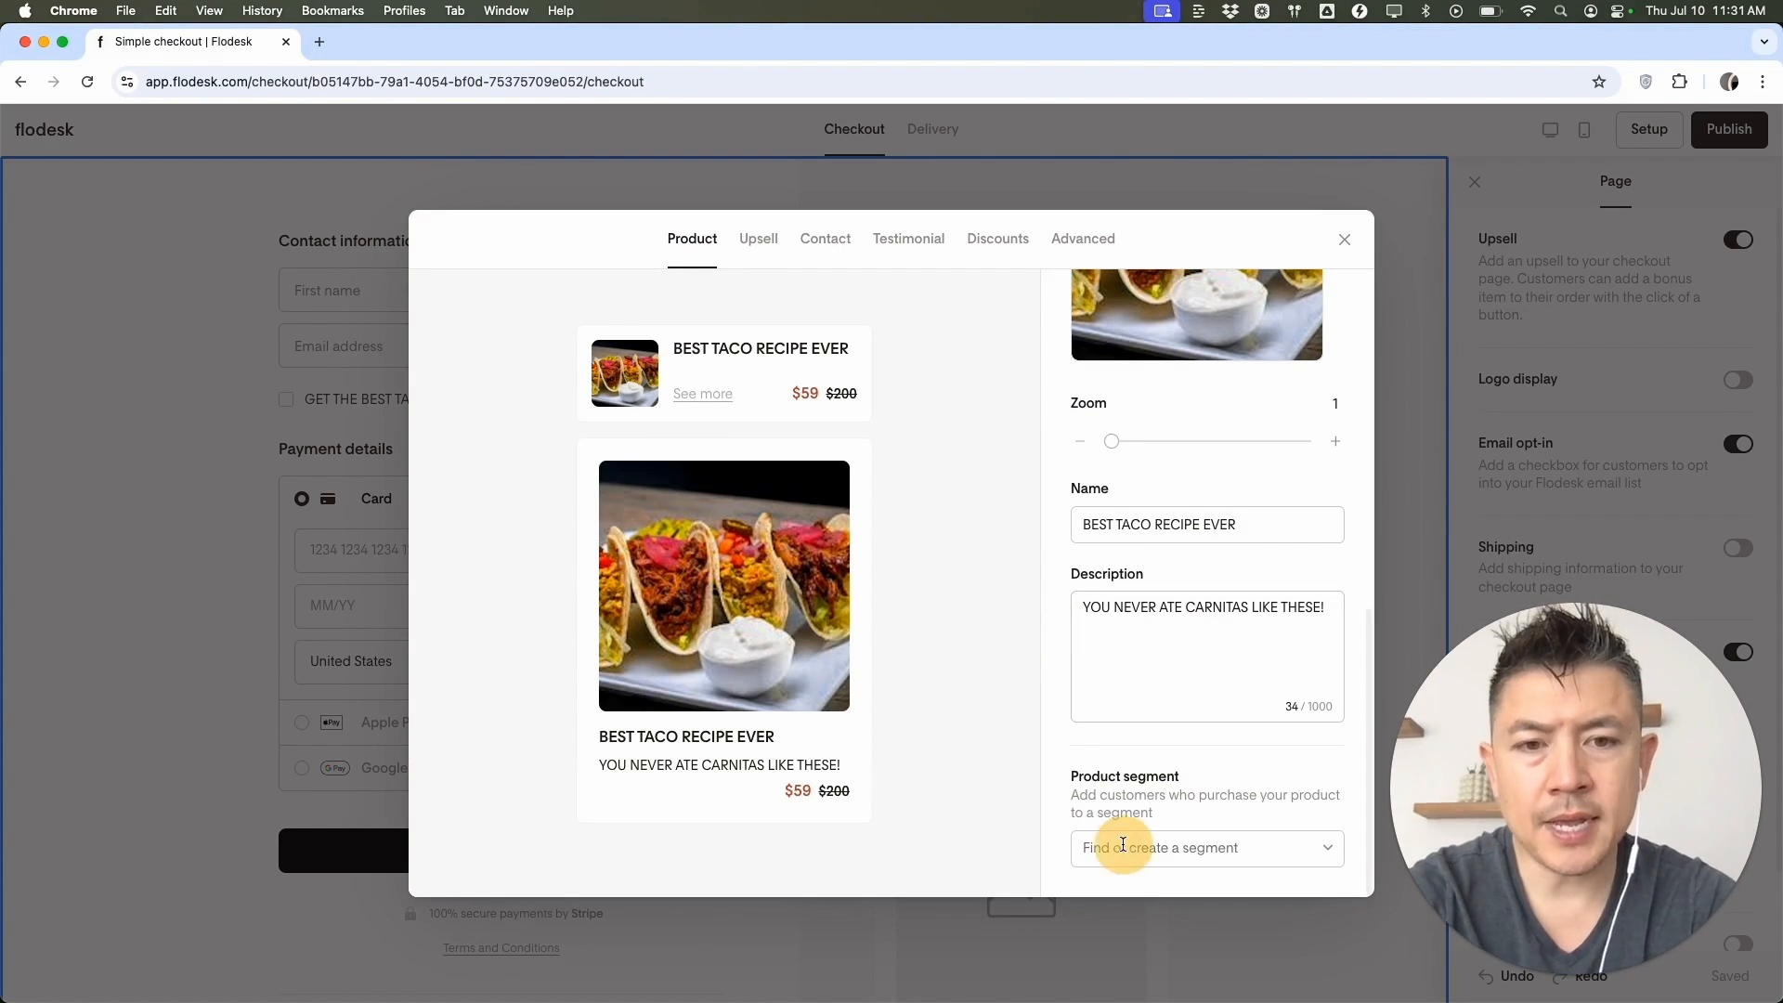
left_click(1083, 766)
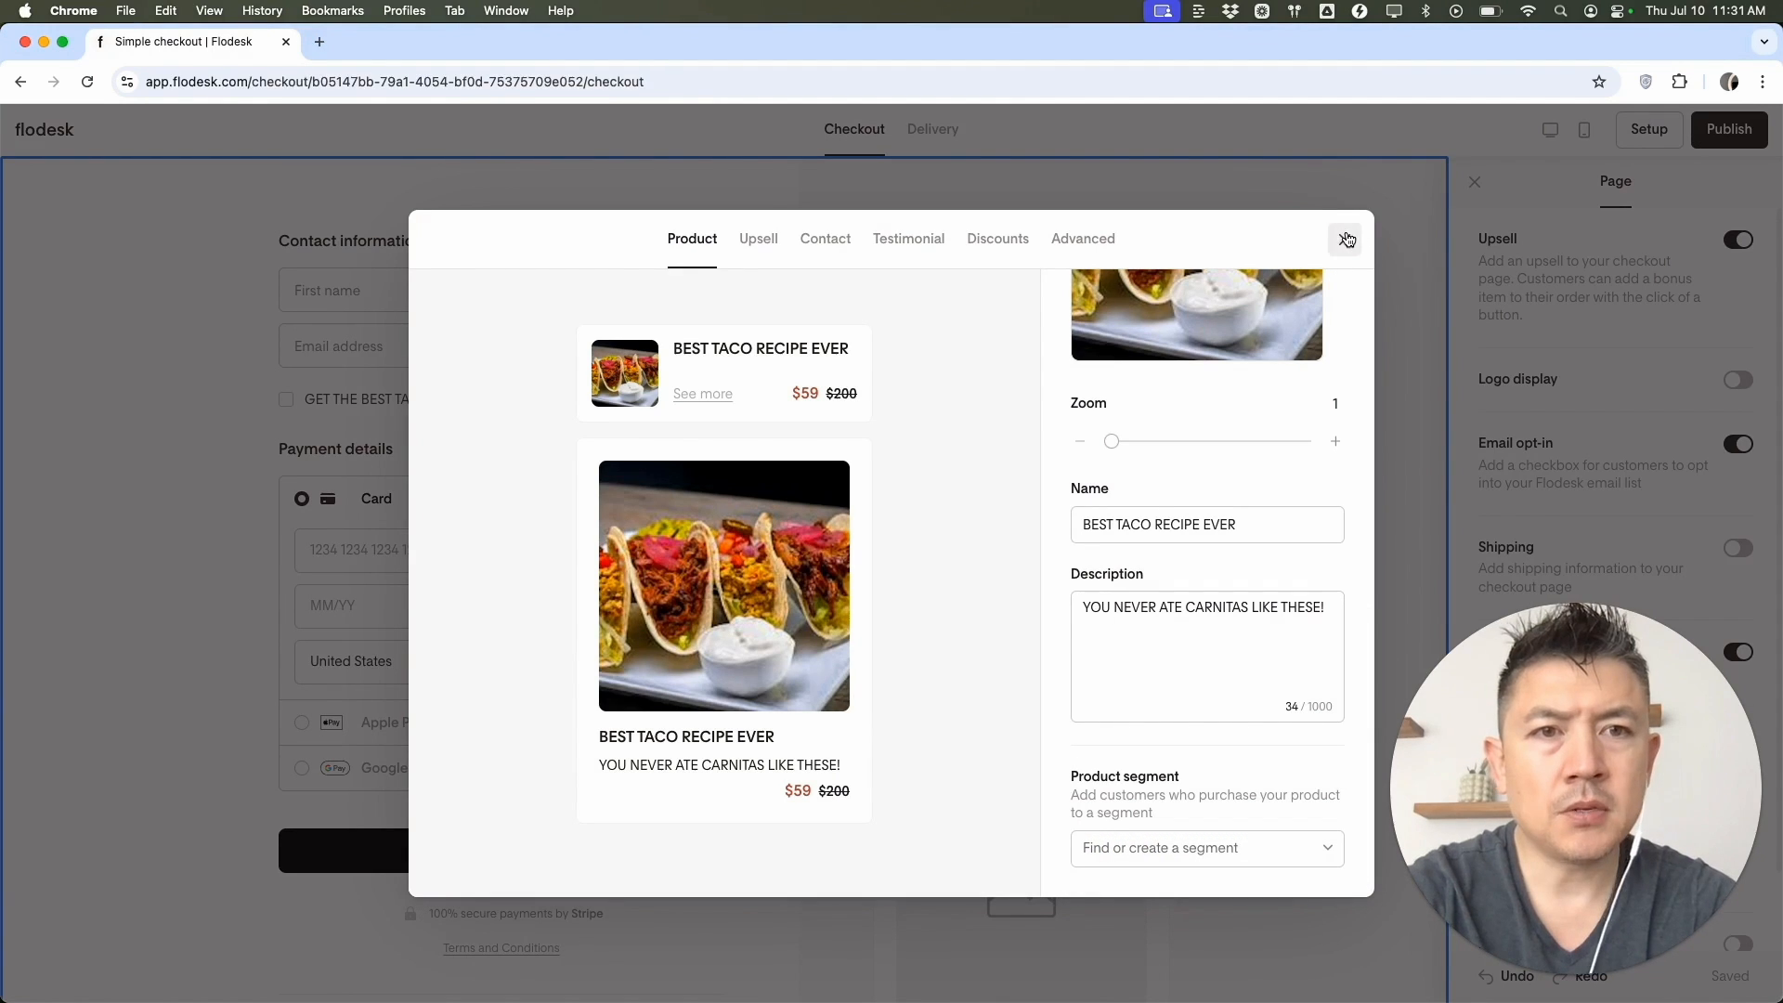
left_click(1344, 240)
scroll(890, 394, "down", 3)
scroll(890, 394, "up", 3)
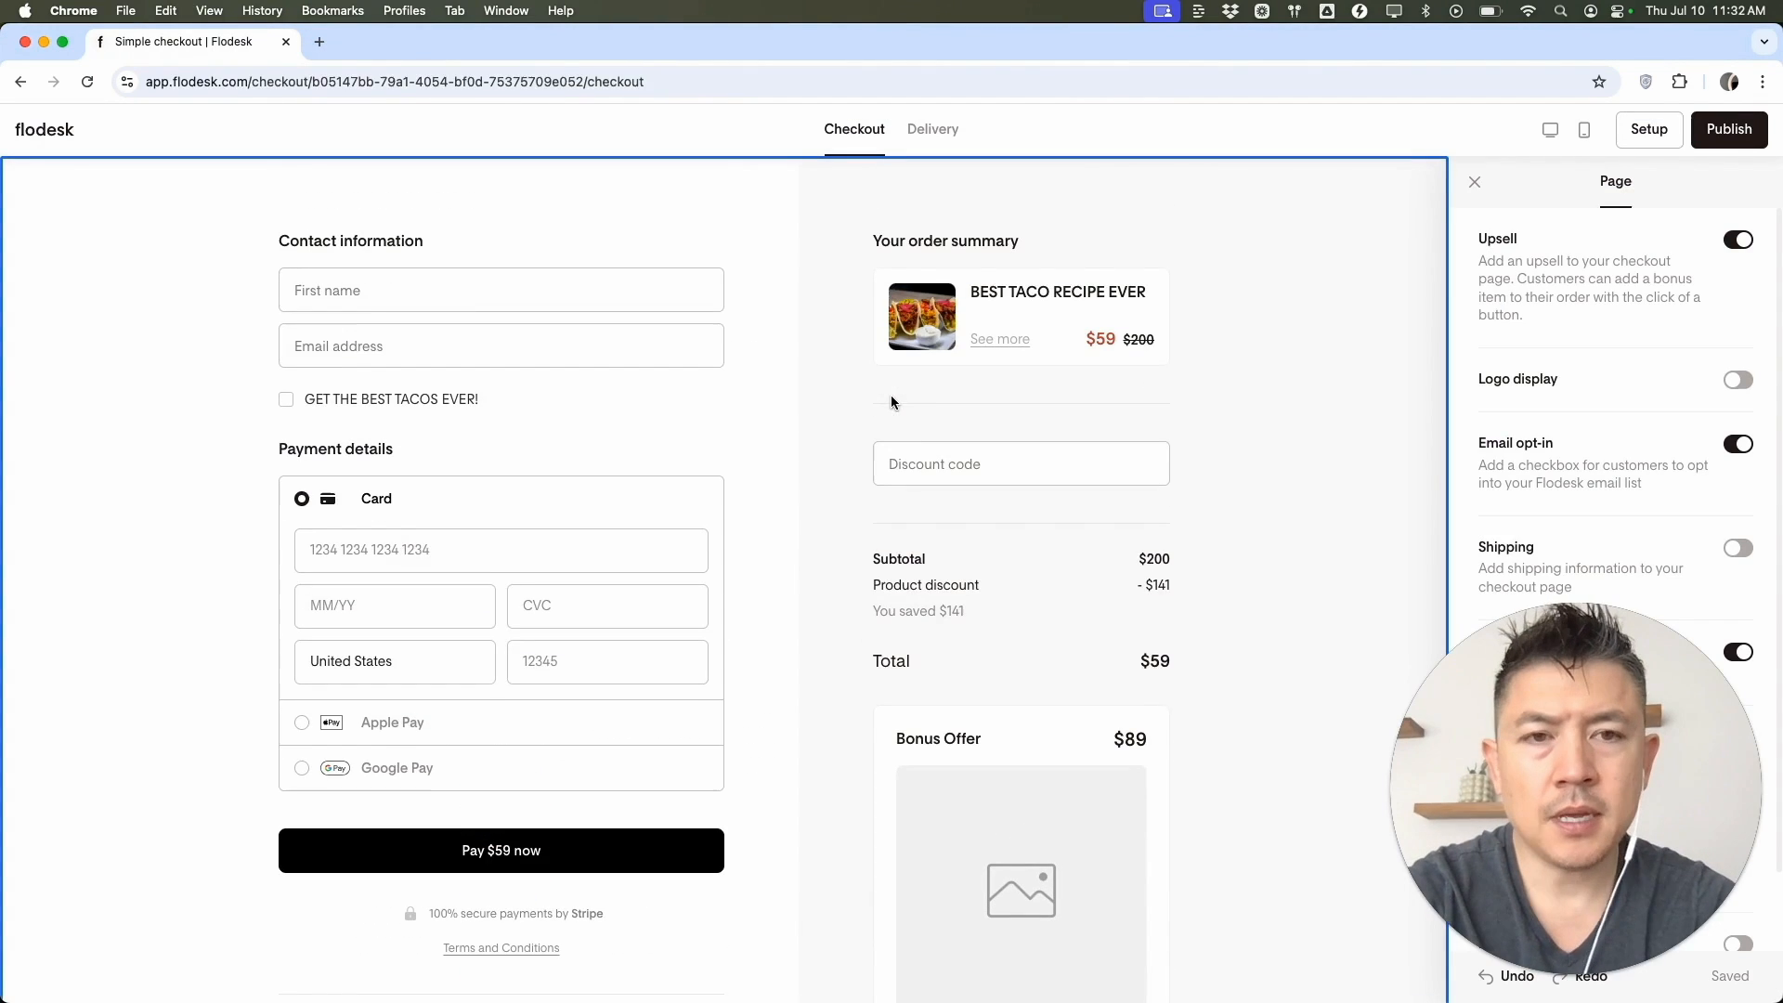
Open the delivery page and look through it down to the "What happens next?" section
left_click(934, 130)
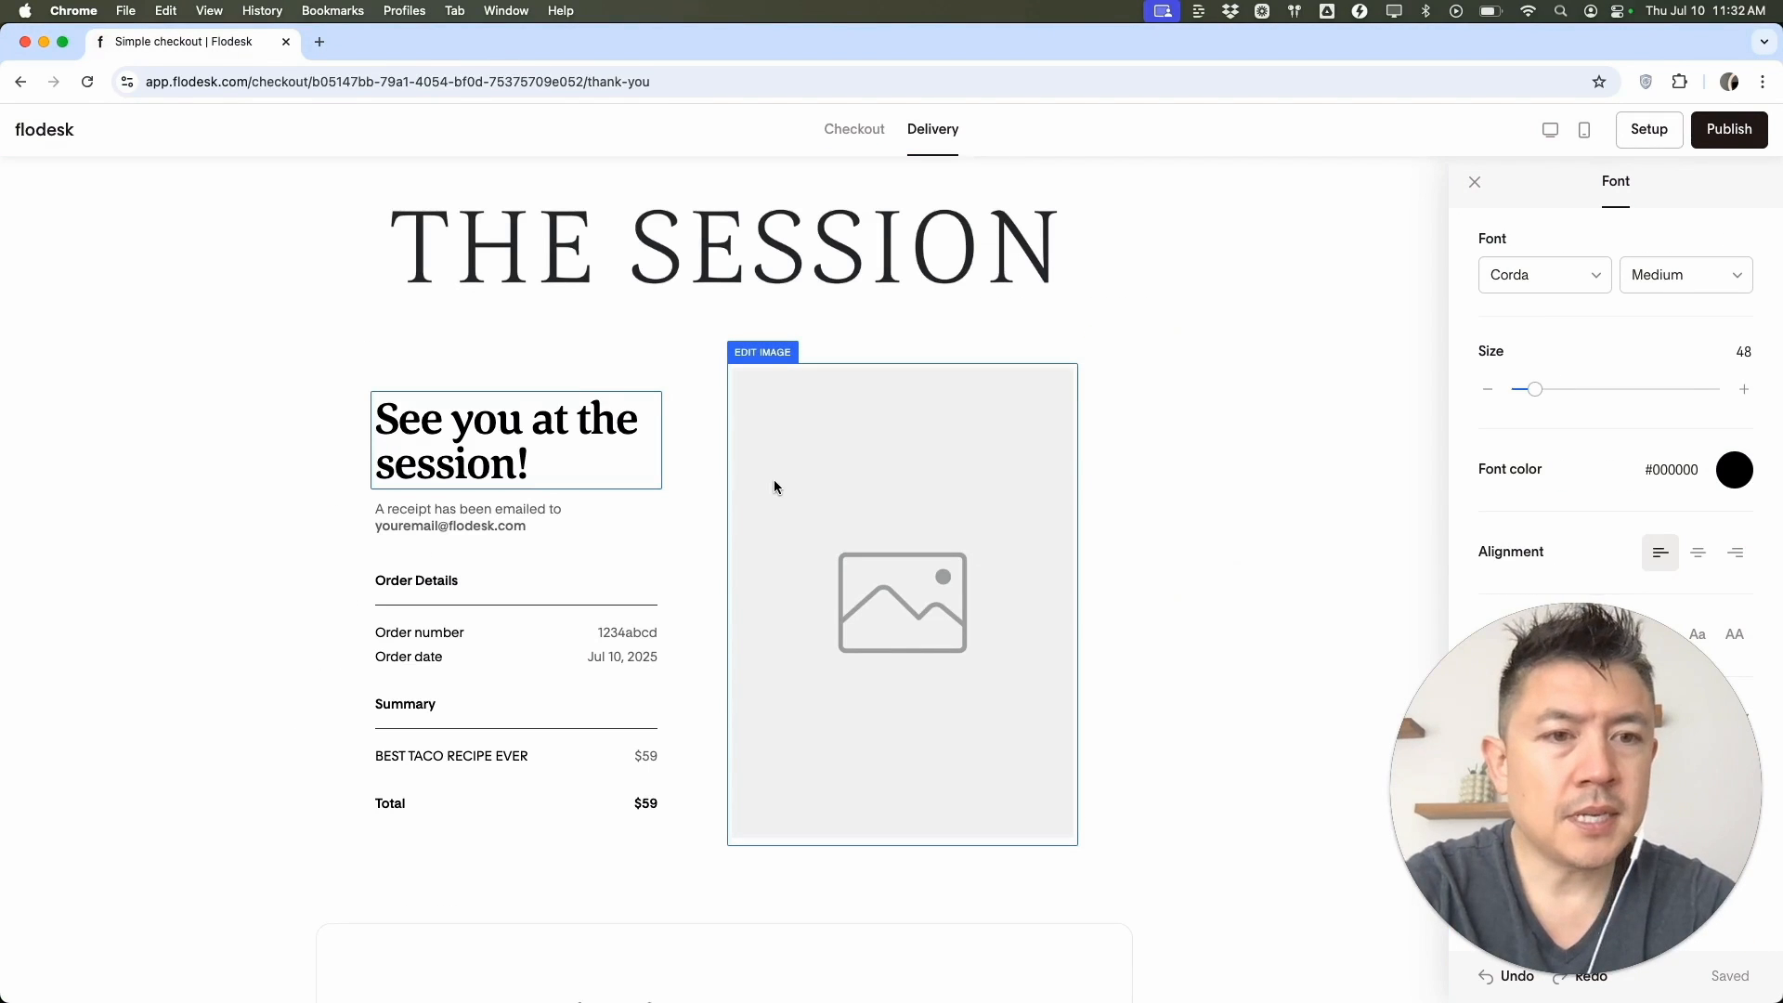
scroll(913, 582, "down", 1)
scroll(914, 581, "up", 1)
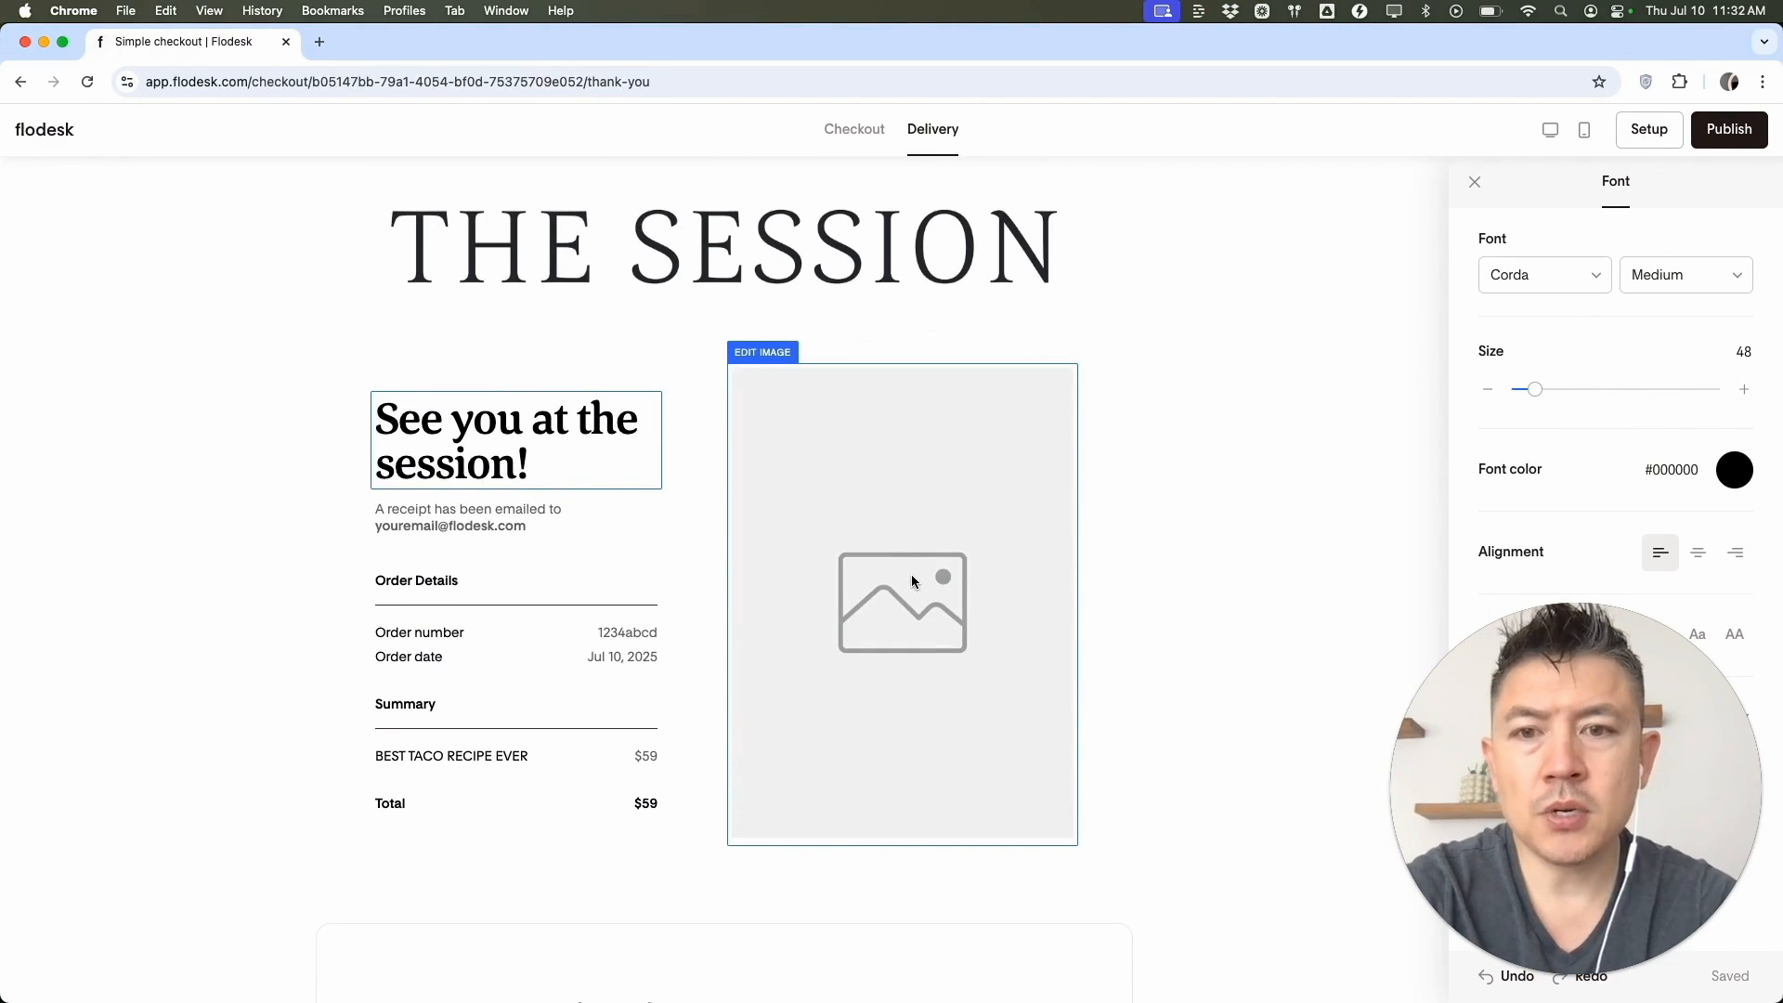
scroll(913, 581, "down", 1)
scroll(913, 582, "down", 18)
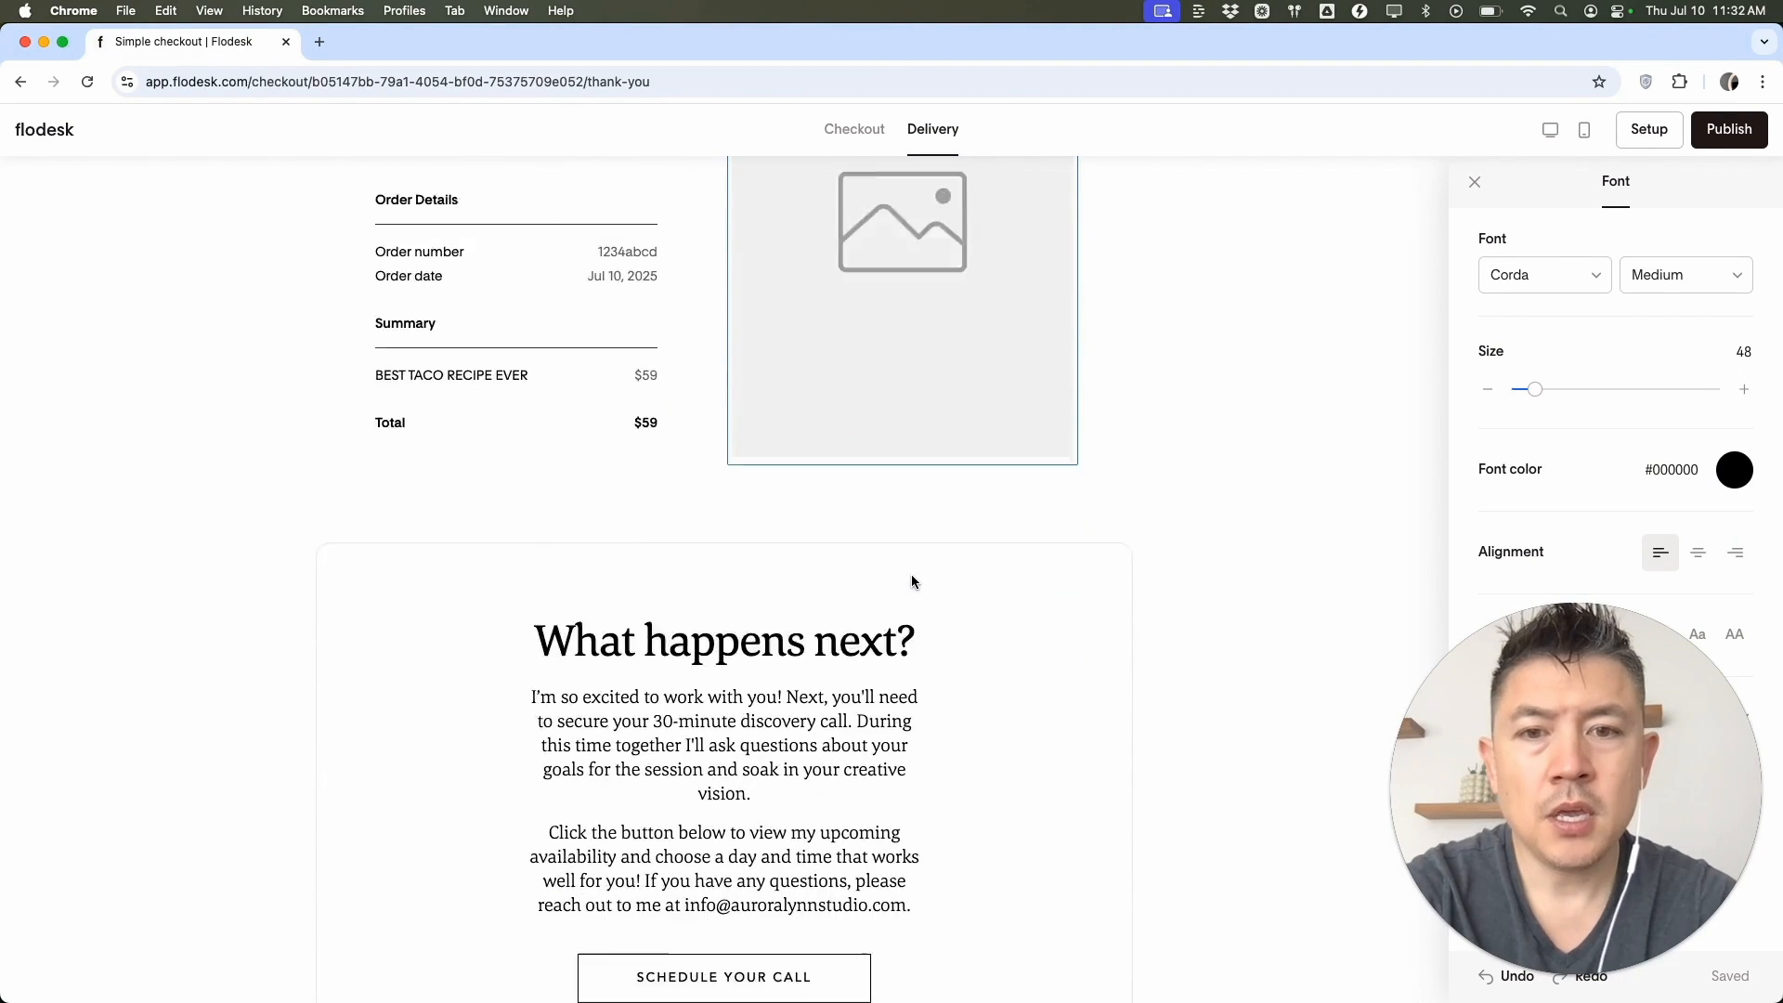
Select the "SCHEDULE YOUR CALL" button and examine its web address link settings
left_click(799, 699)
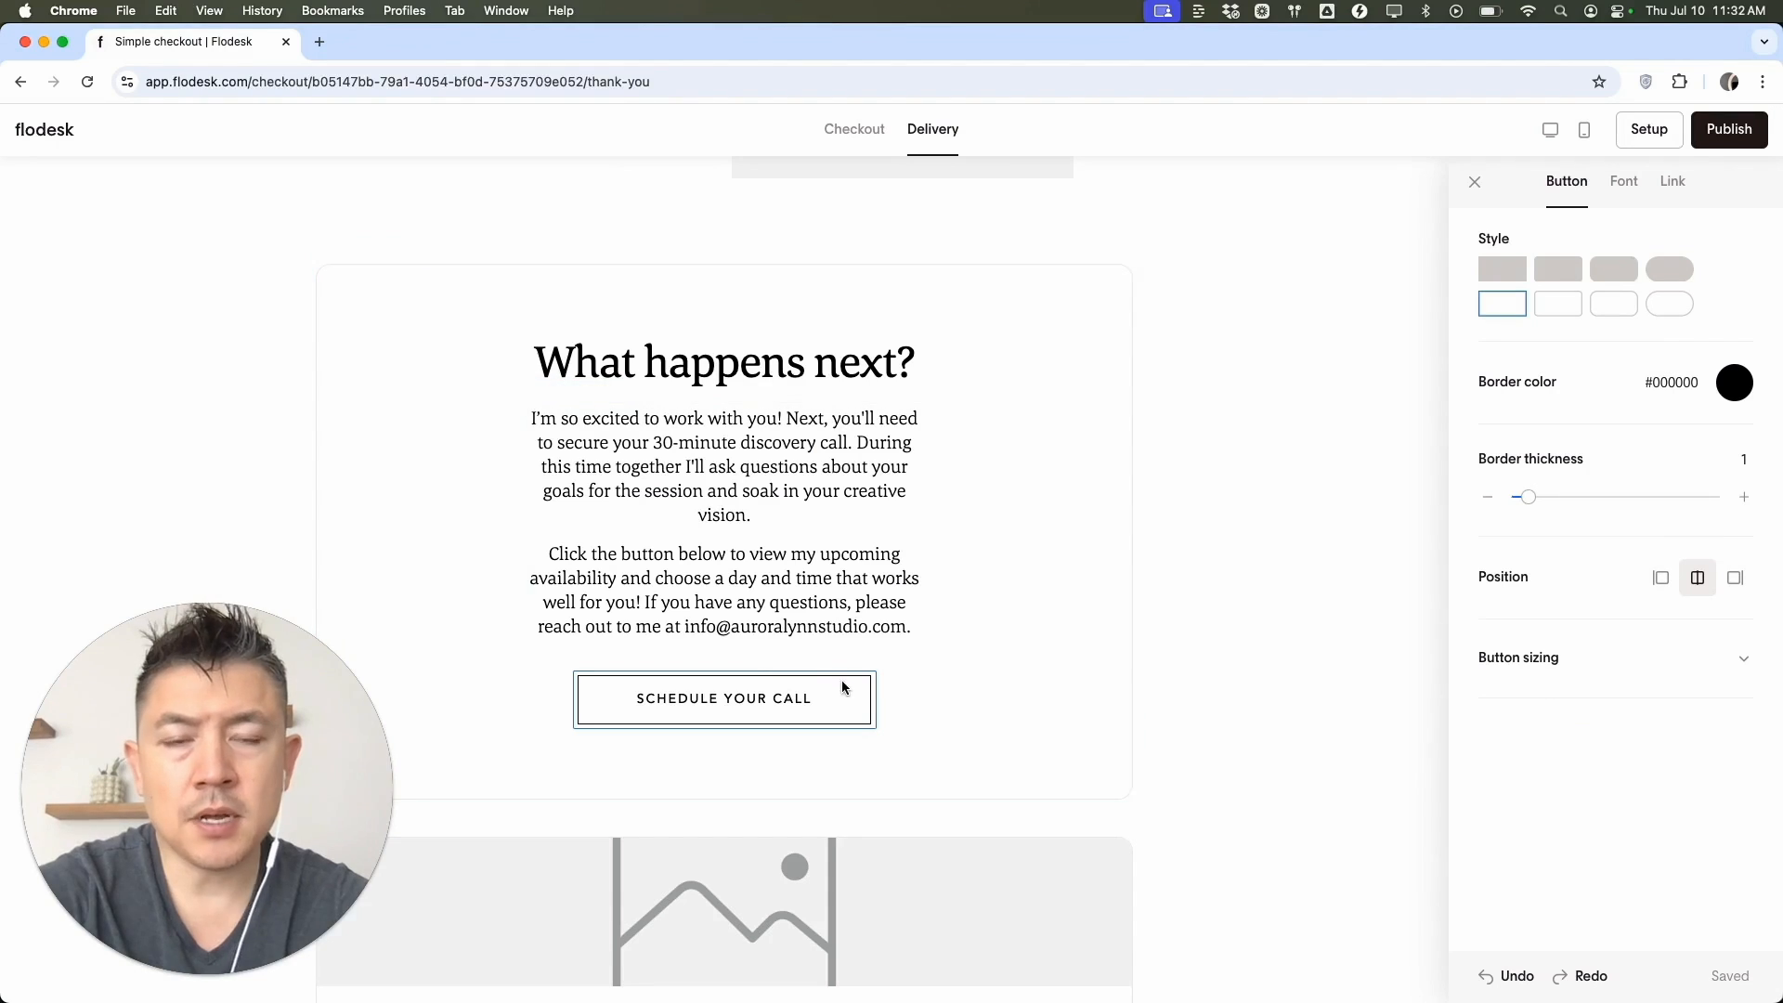
left_click(1674, 182)
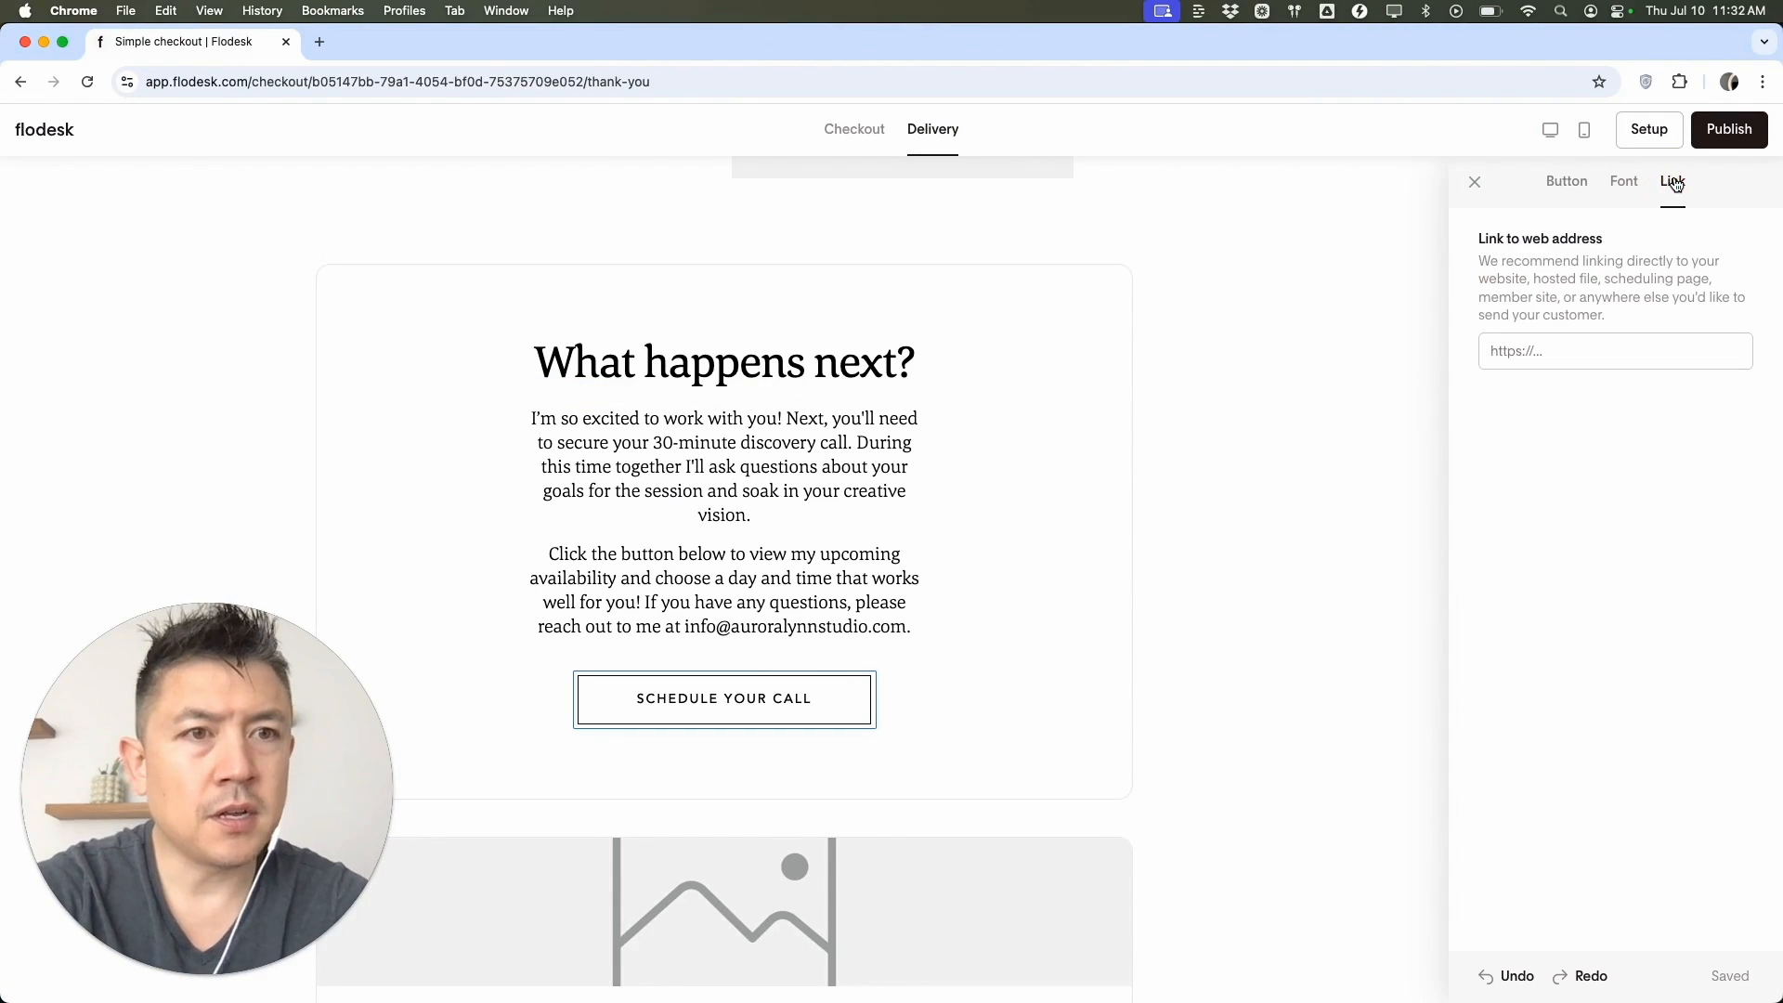
left_click(1573, 353)
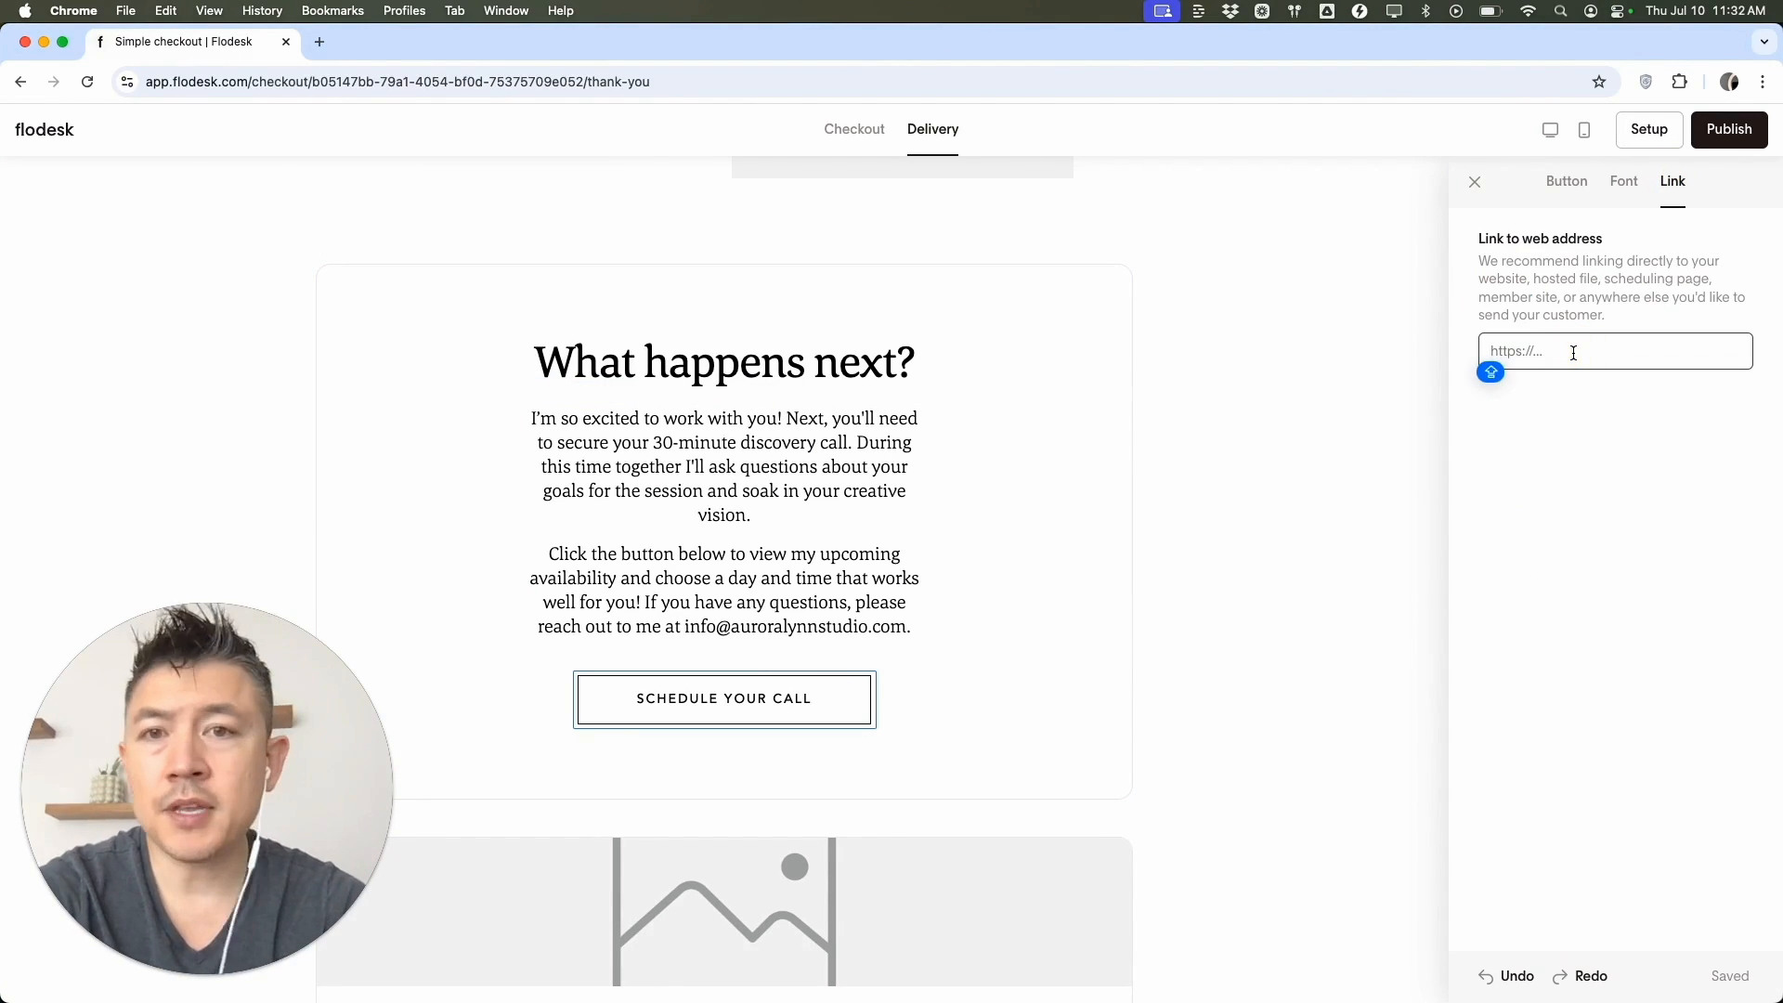
scroll(935, 549, "down", 3)
scroll(934, 549, "up", 1)
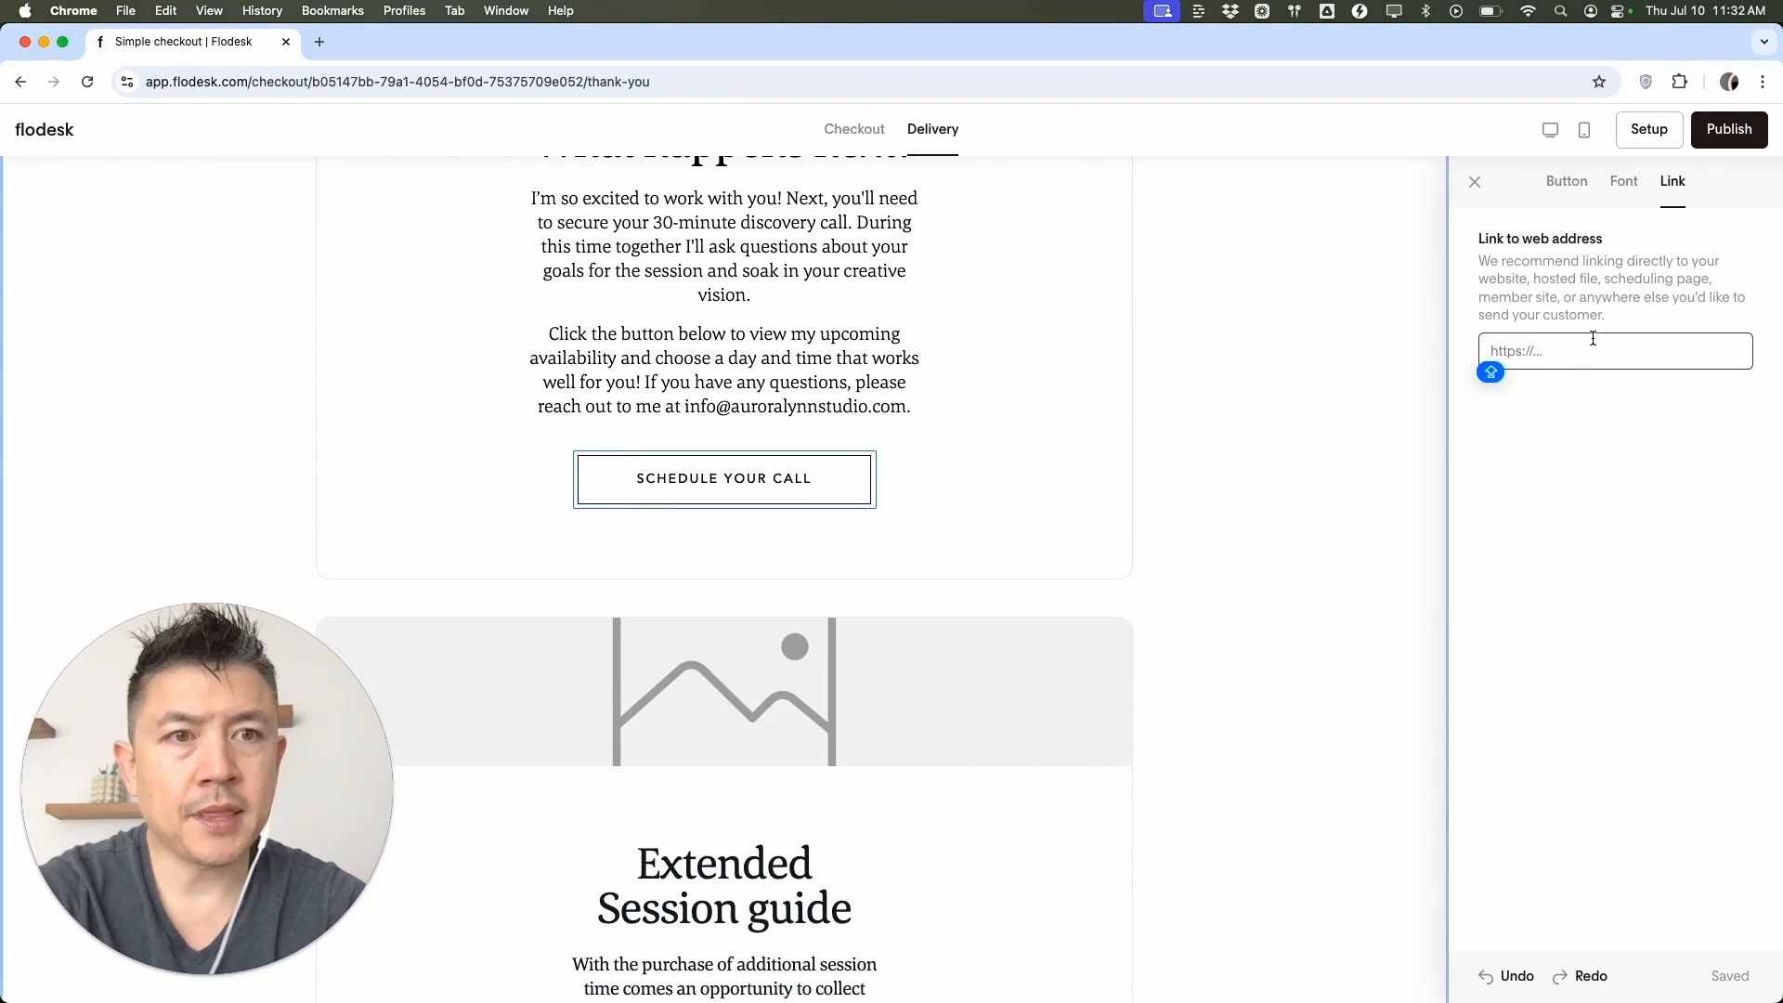
left_click(990, 403)
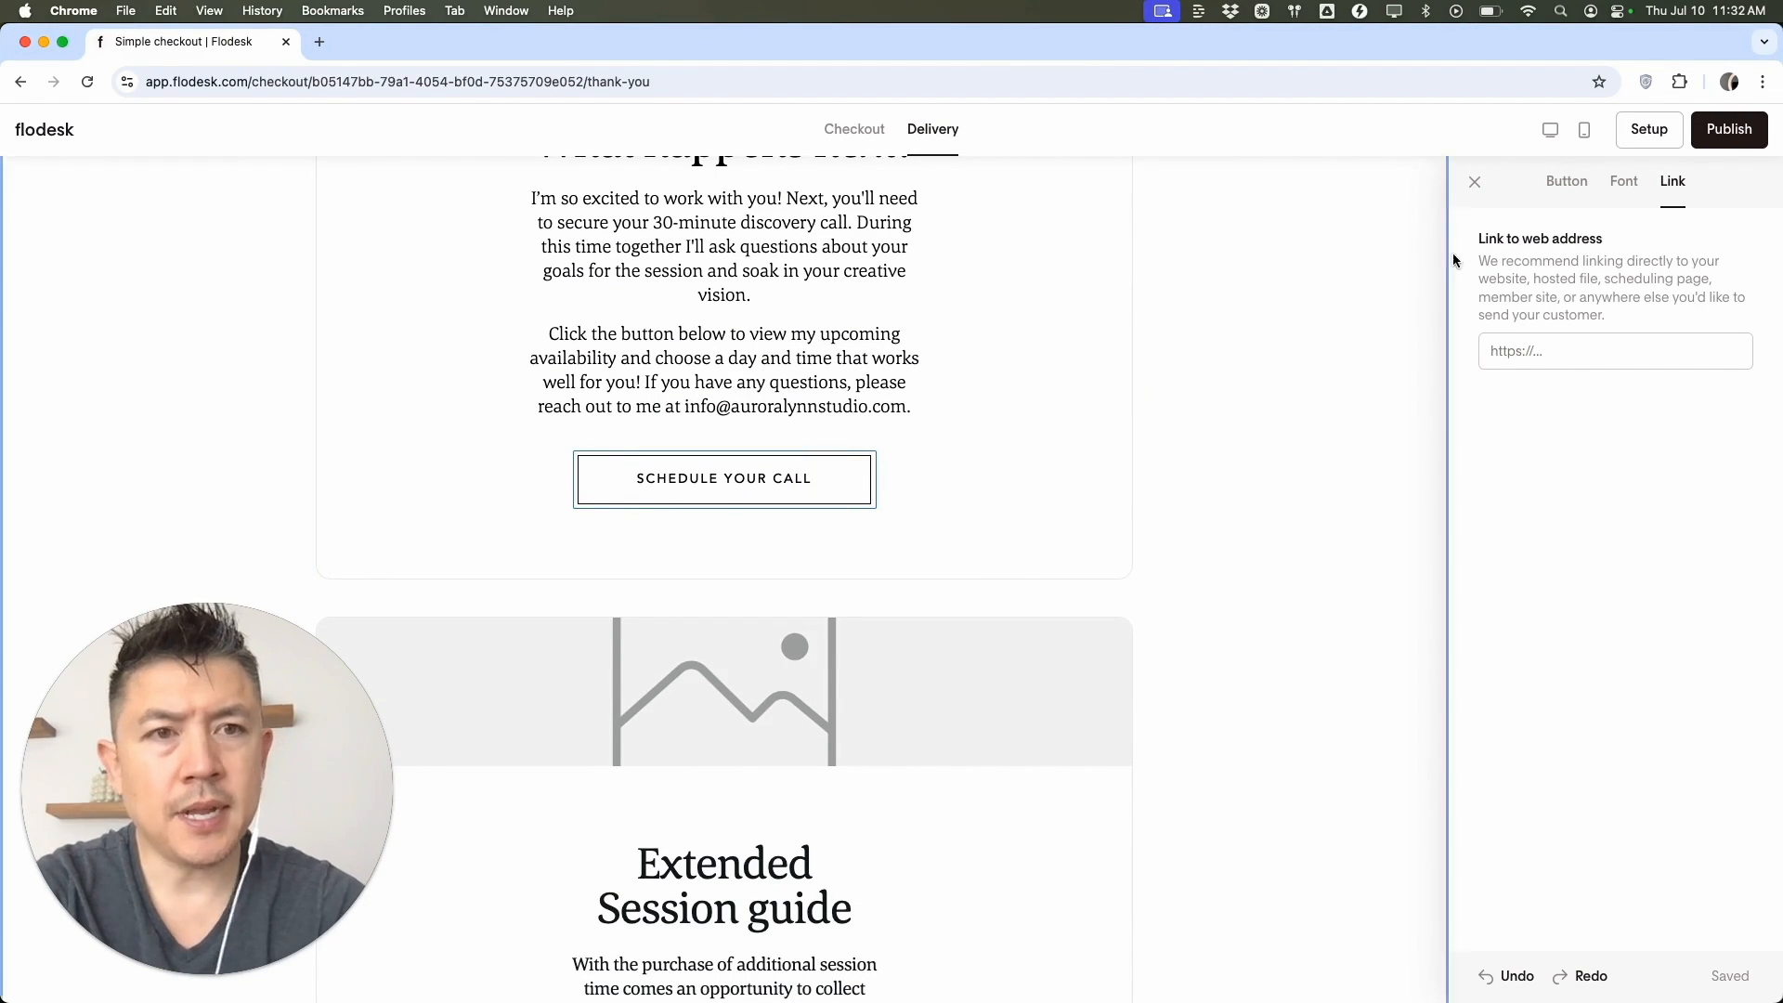
Replace the "SCHEDULE YOUR CALL" button's text with "HERE IS YOUR TACO RECIPE! DOWNLOAD NOW!"
left_click(732, 475)
double_click(732, 475)
key("super+a")
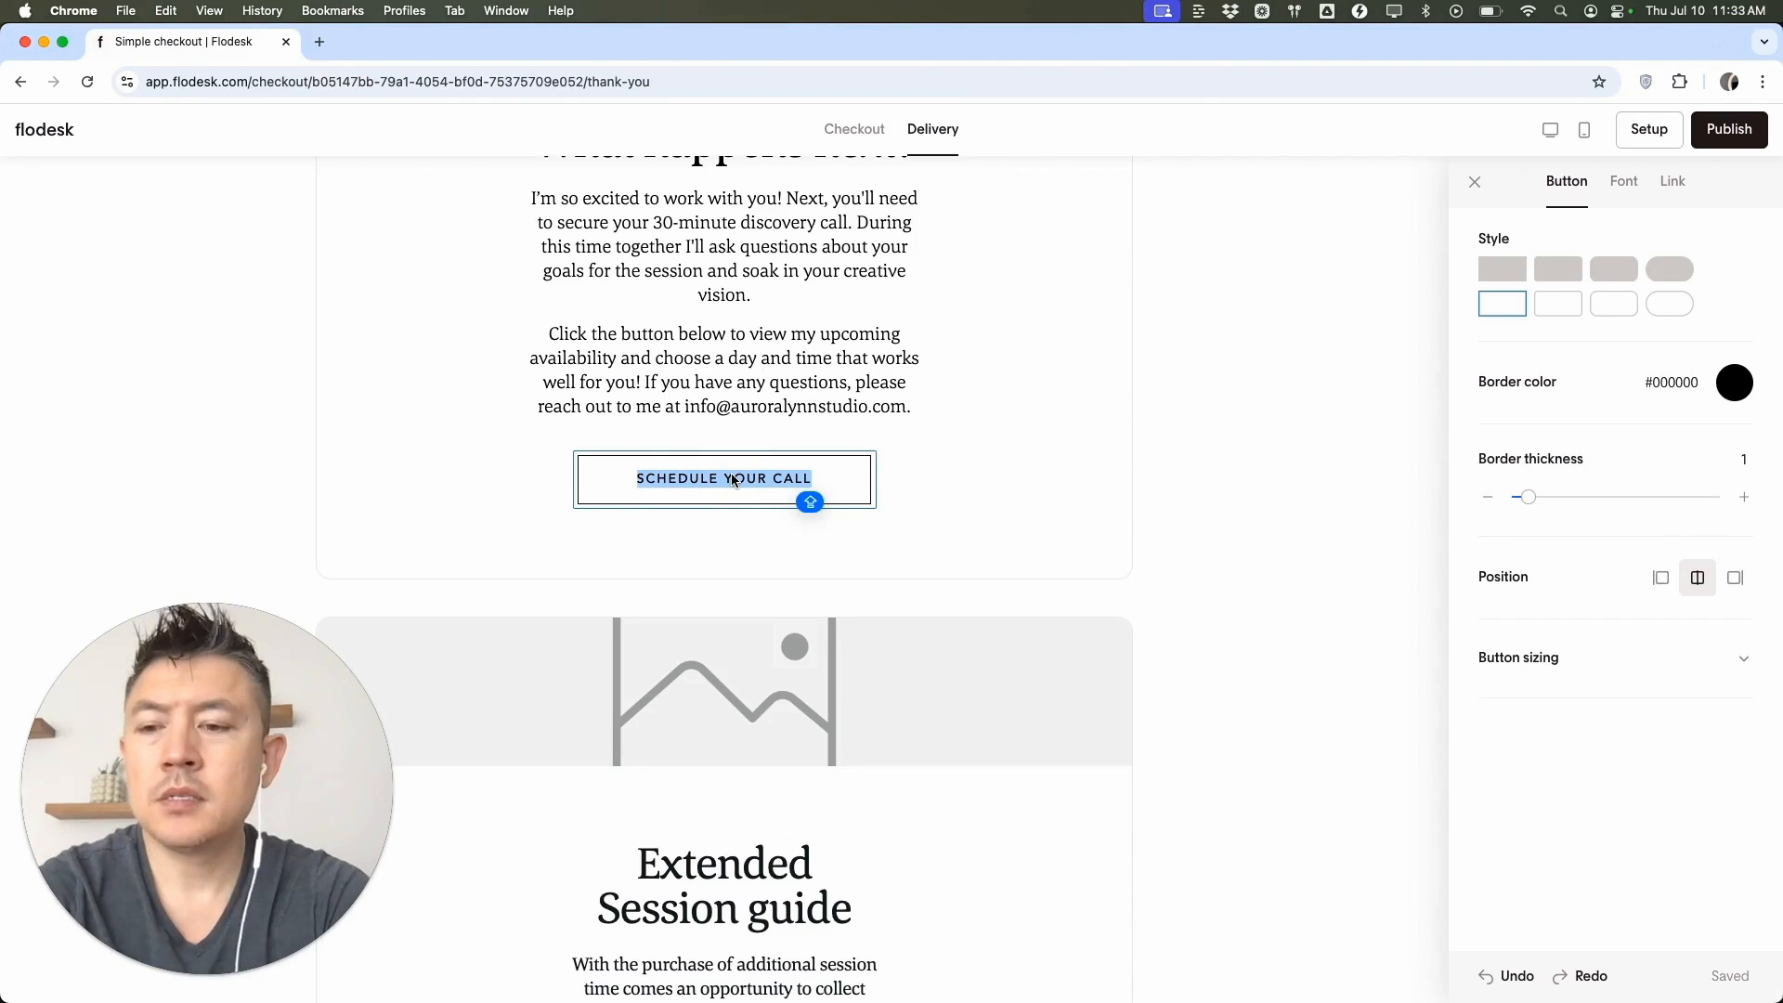
type("HERE IS YOUR T")
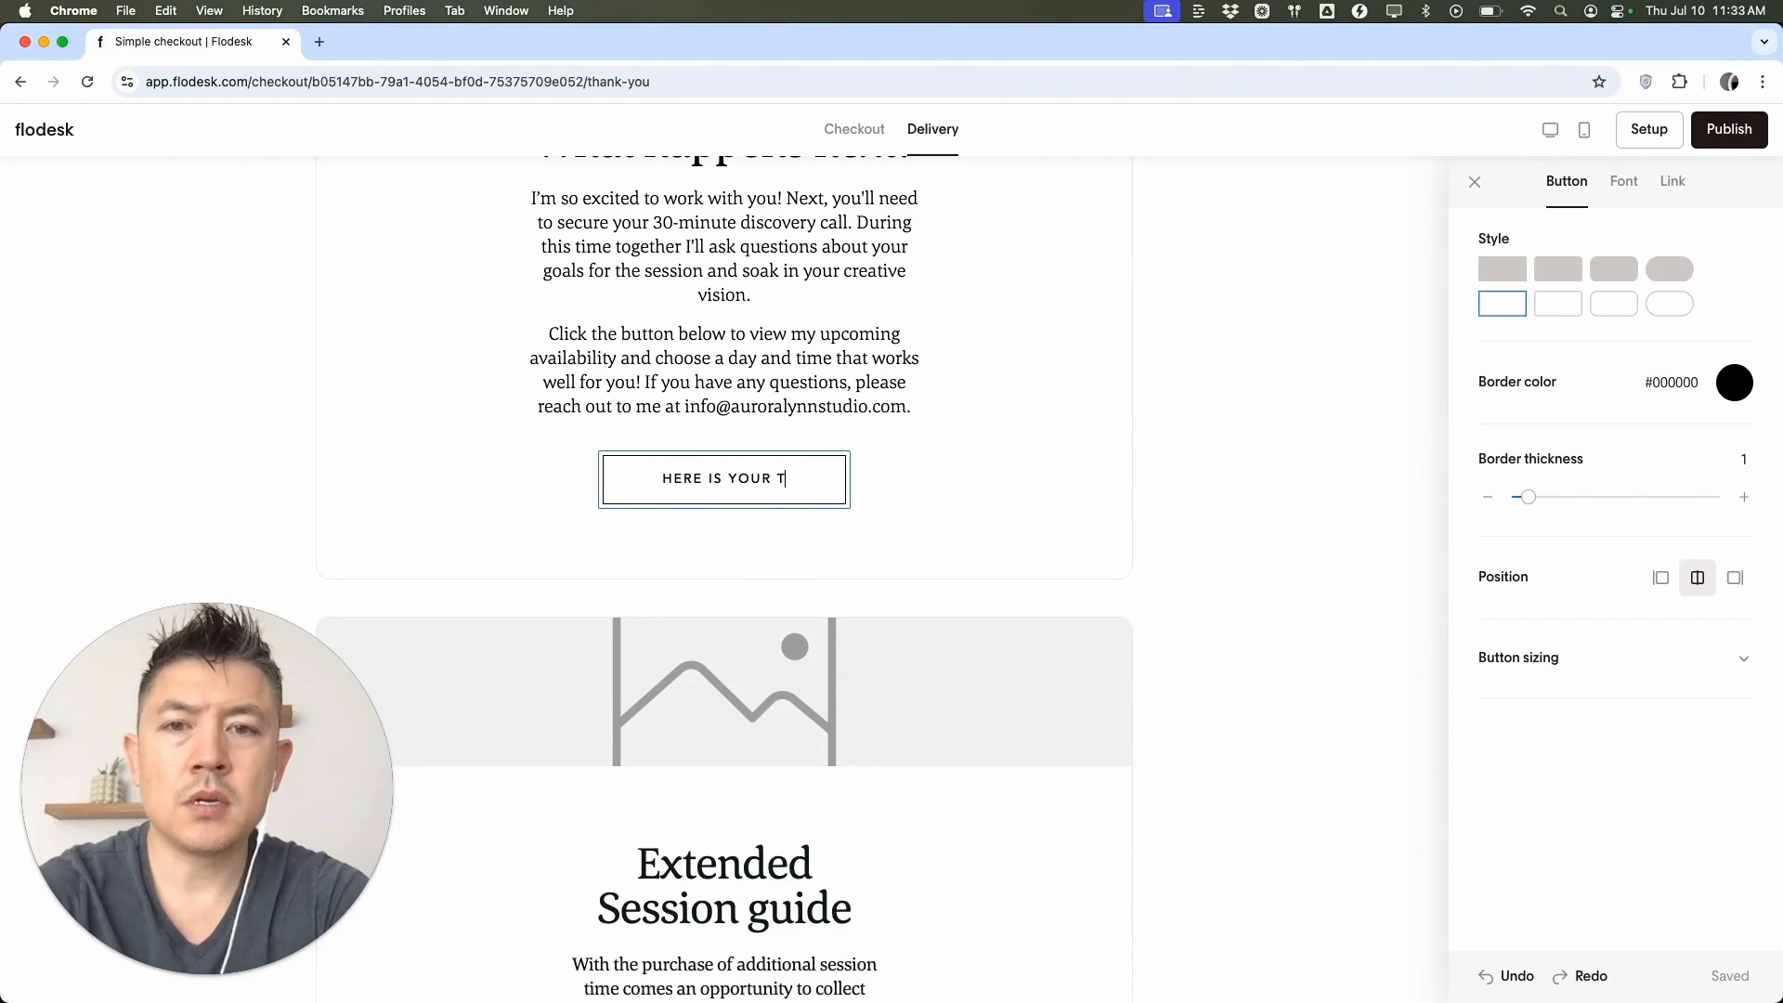
type("ACO RECIPE! DOWNLOAD NOW!")
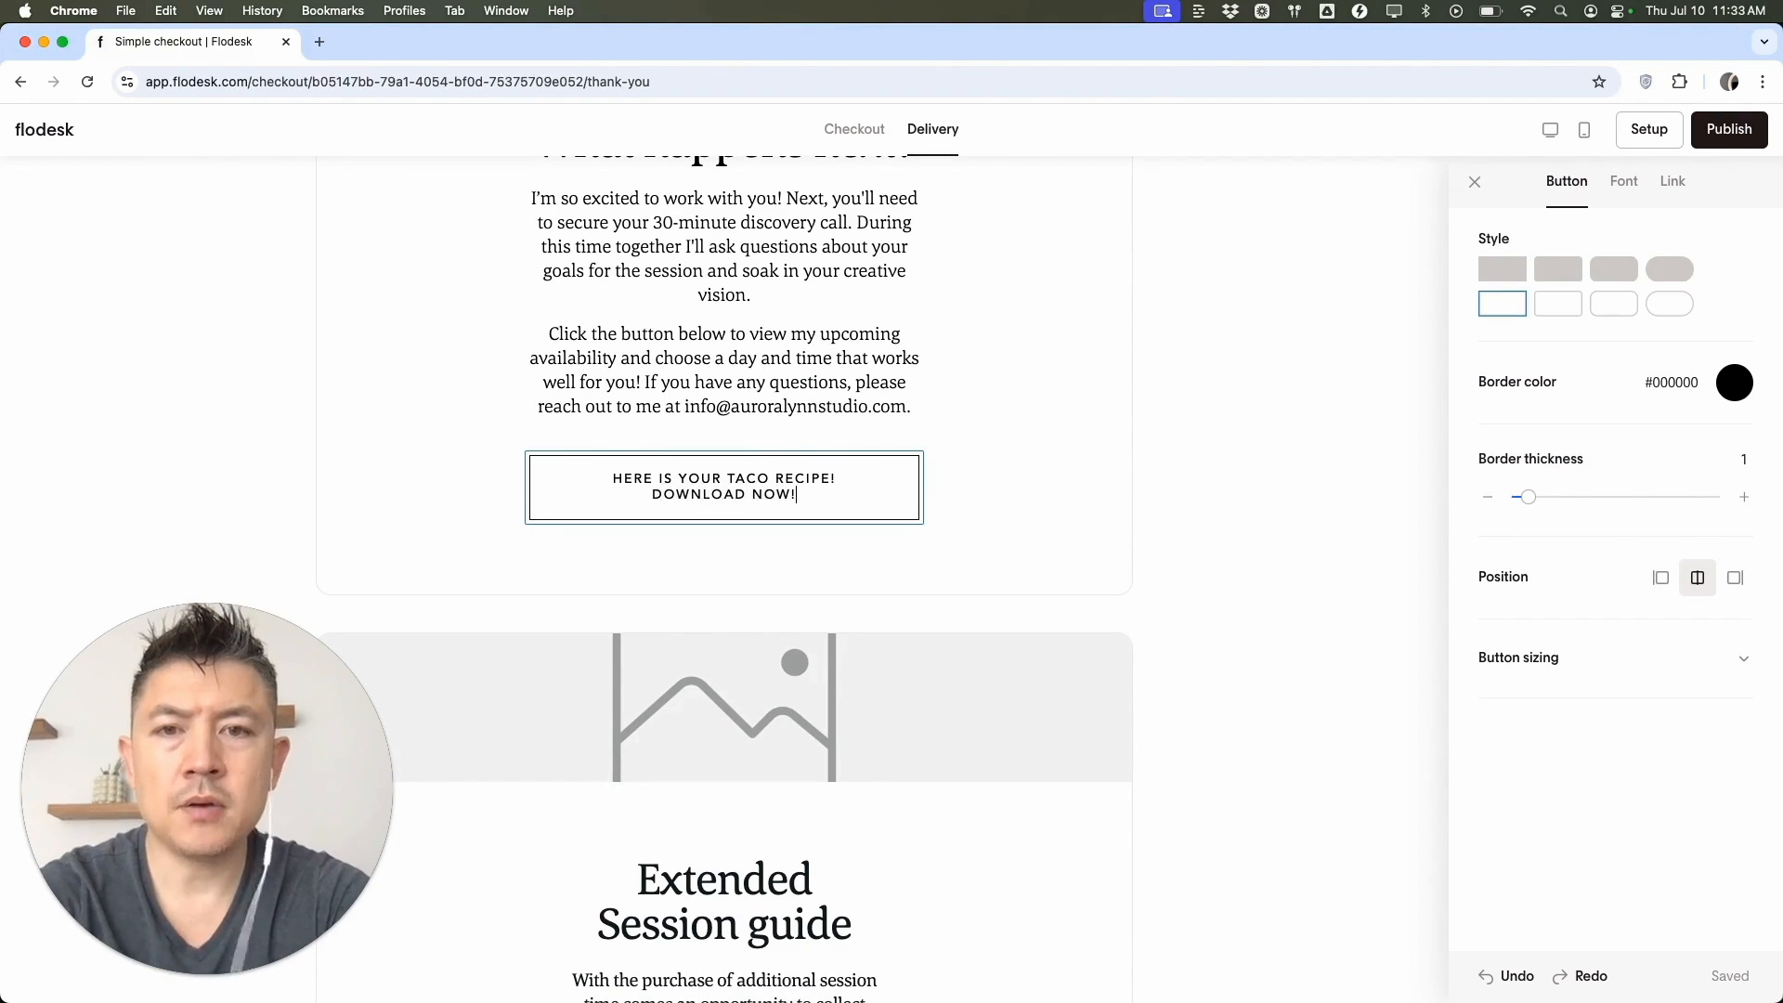
scroll(958, 397, "up", 4)
left_click(741, 559)
scroll(866, 453, "up", 3)
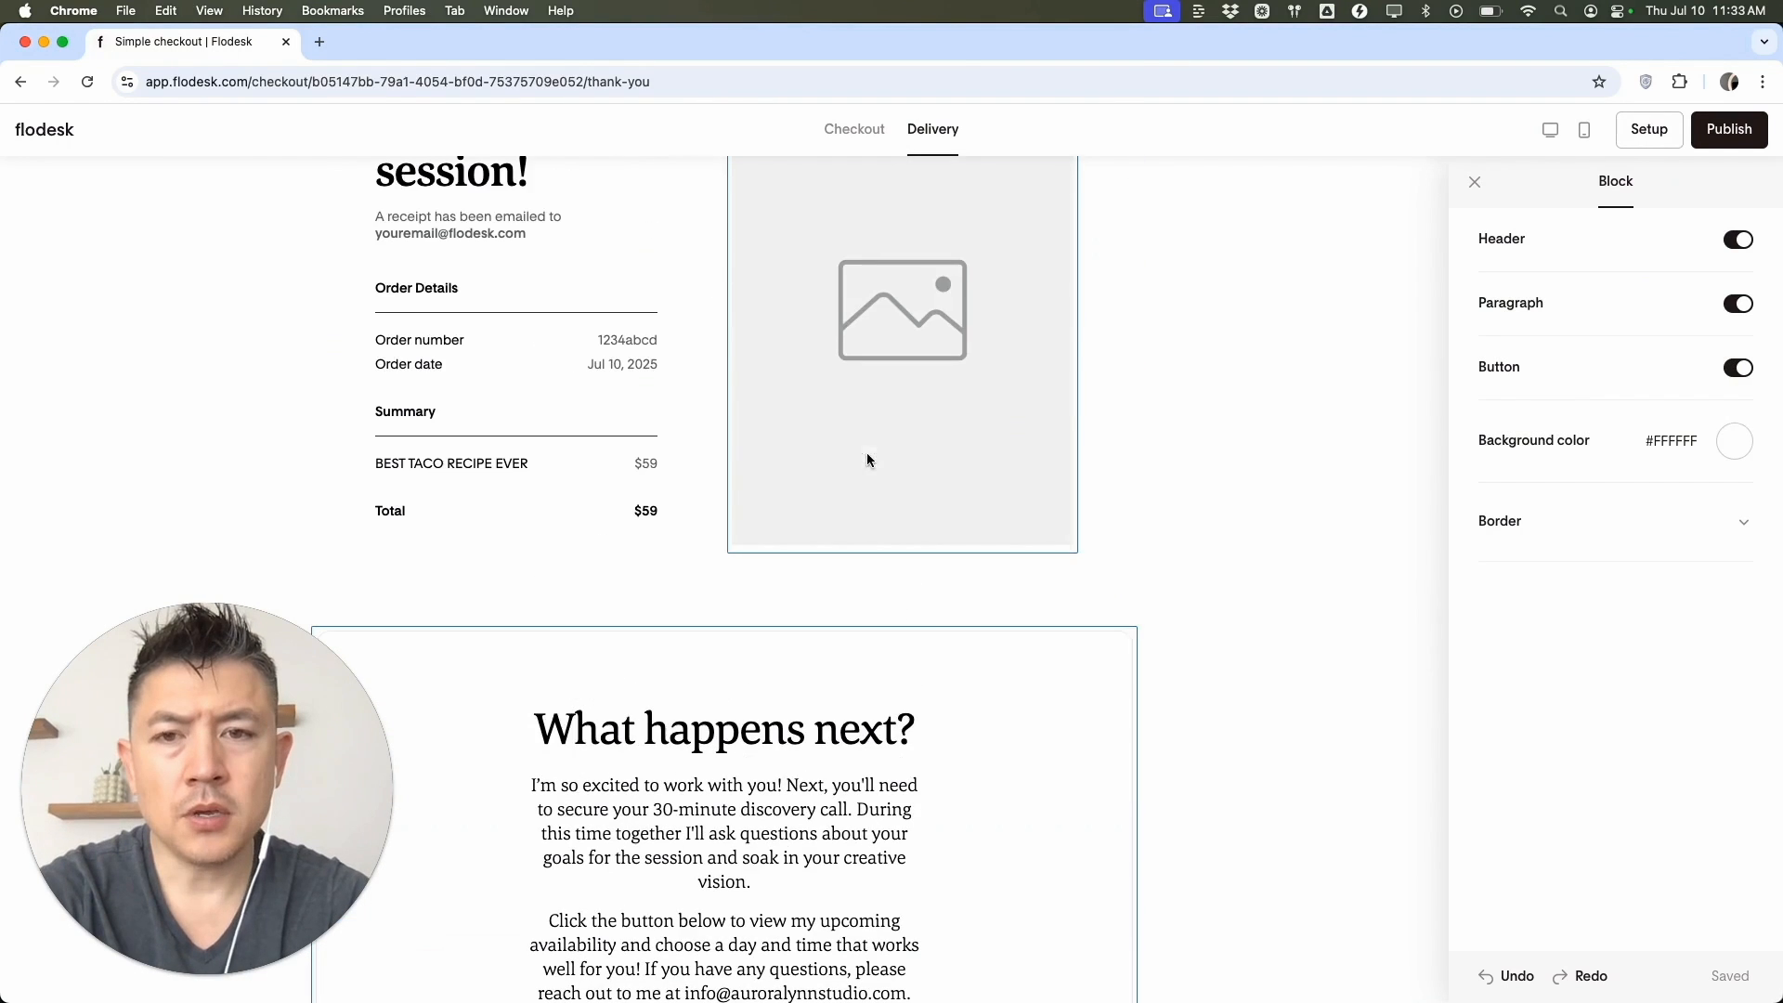
scroll(854, 620, "down", 6)
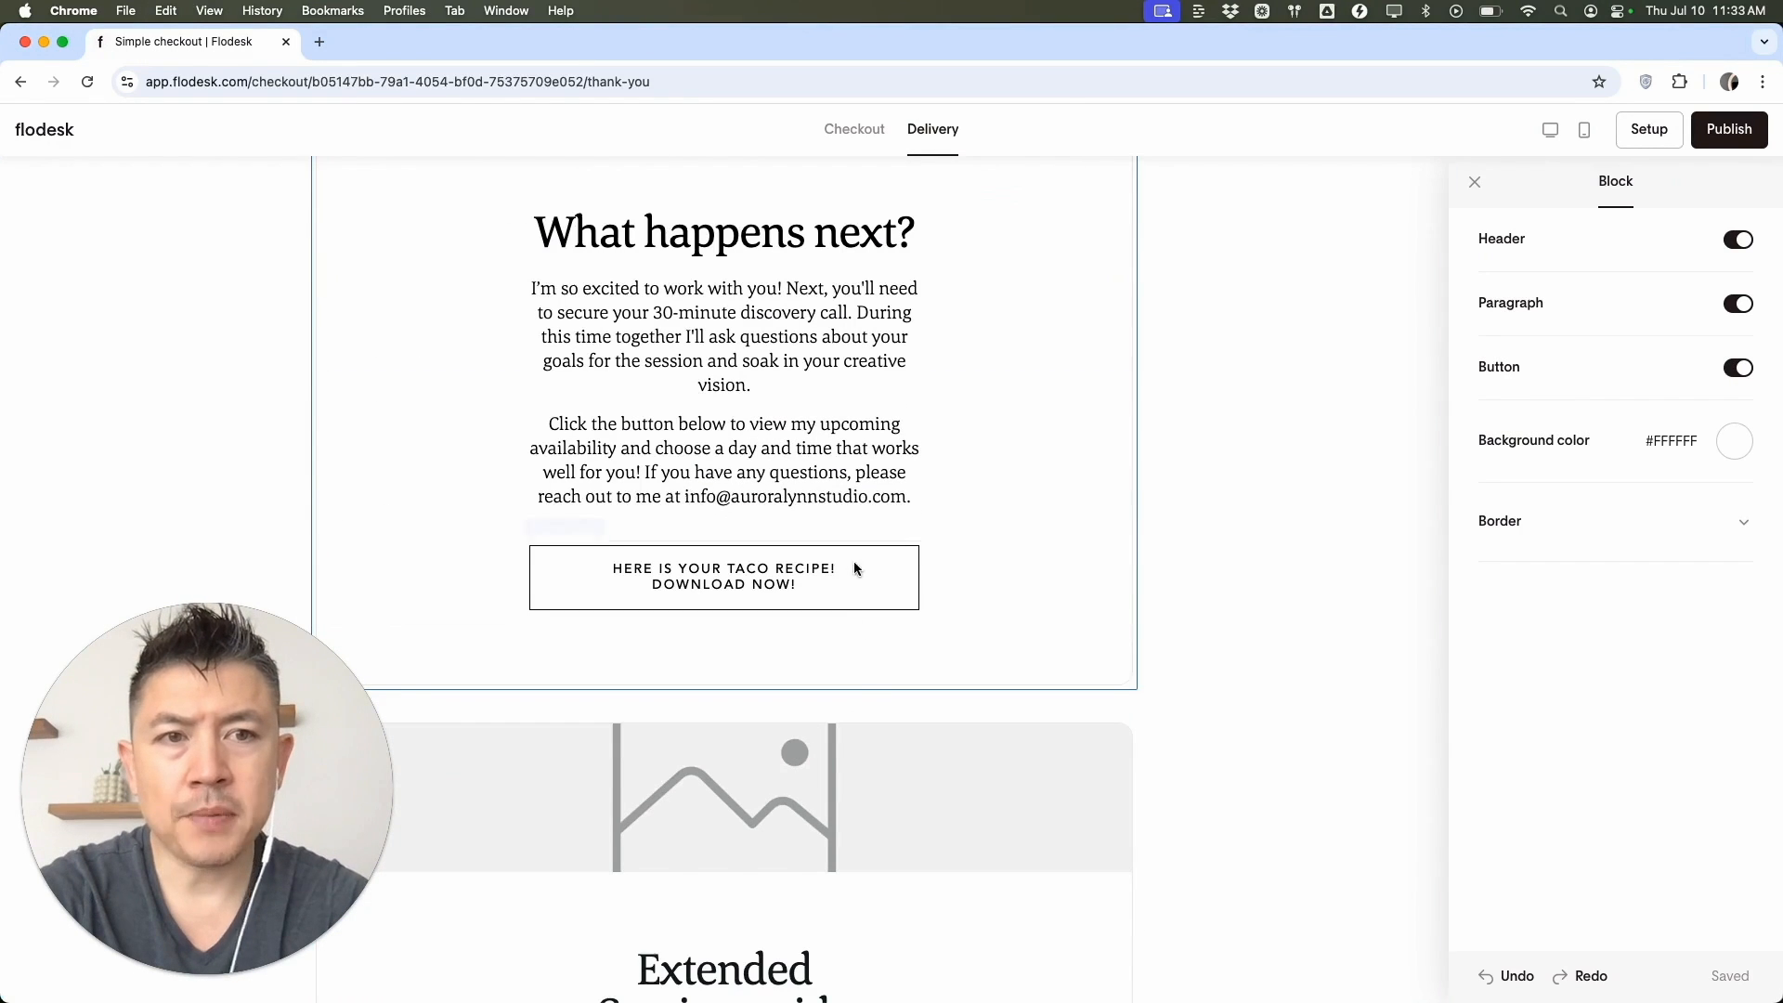
Replace the heading of the block with the "WATCH NOW" button with "I TRAVELED TO SEARCH FOR TACOS SO YOU DIDN'T HAVE TO!"
left_click(914, 699)
scroll(914, 699, "down", 10)
triple_click(529, 371)
type("I")
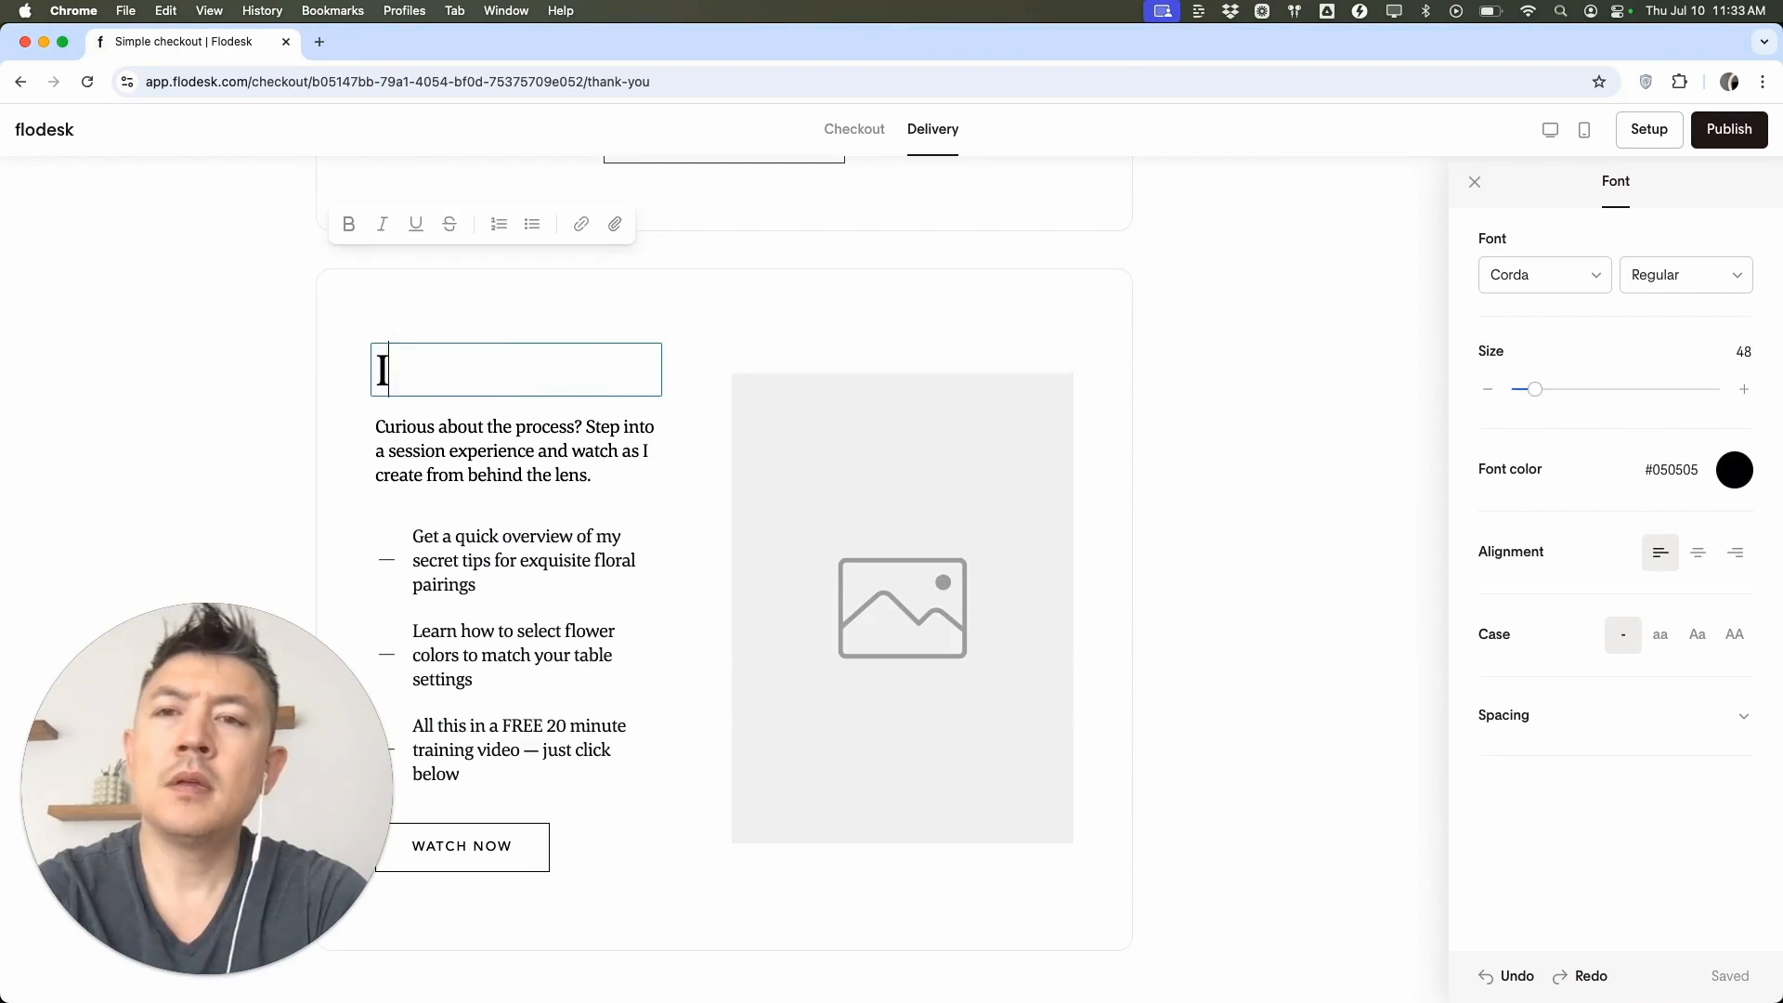
type(" TRAVELED TO SEARCH FOR ")
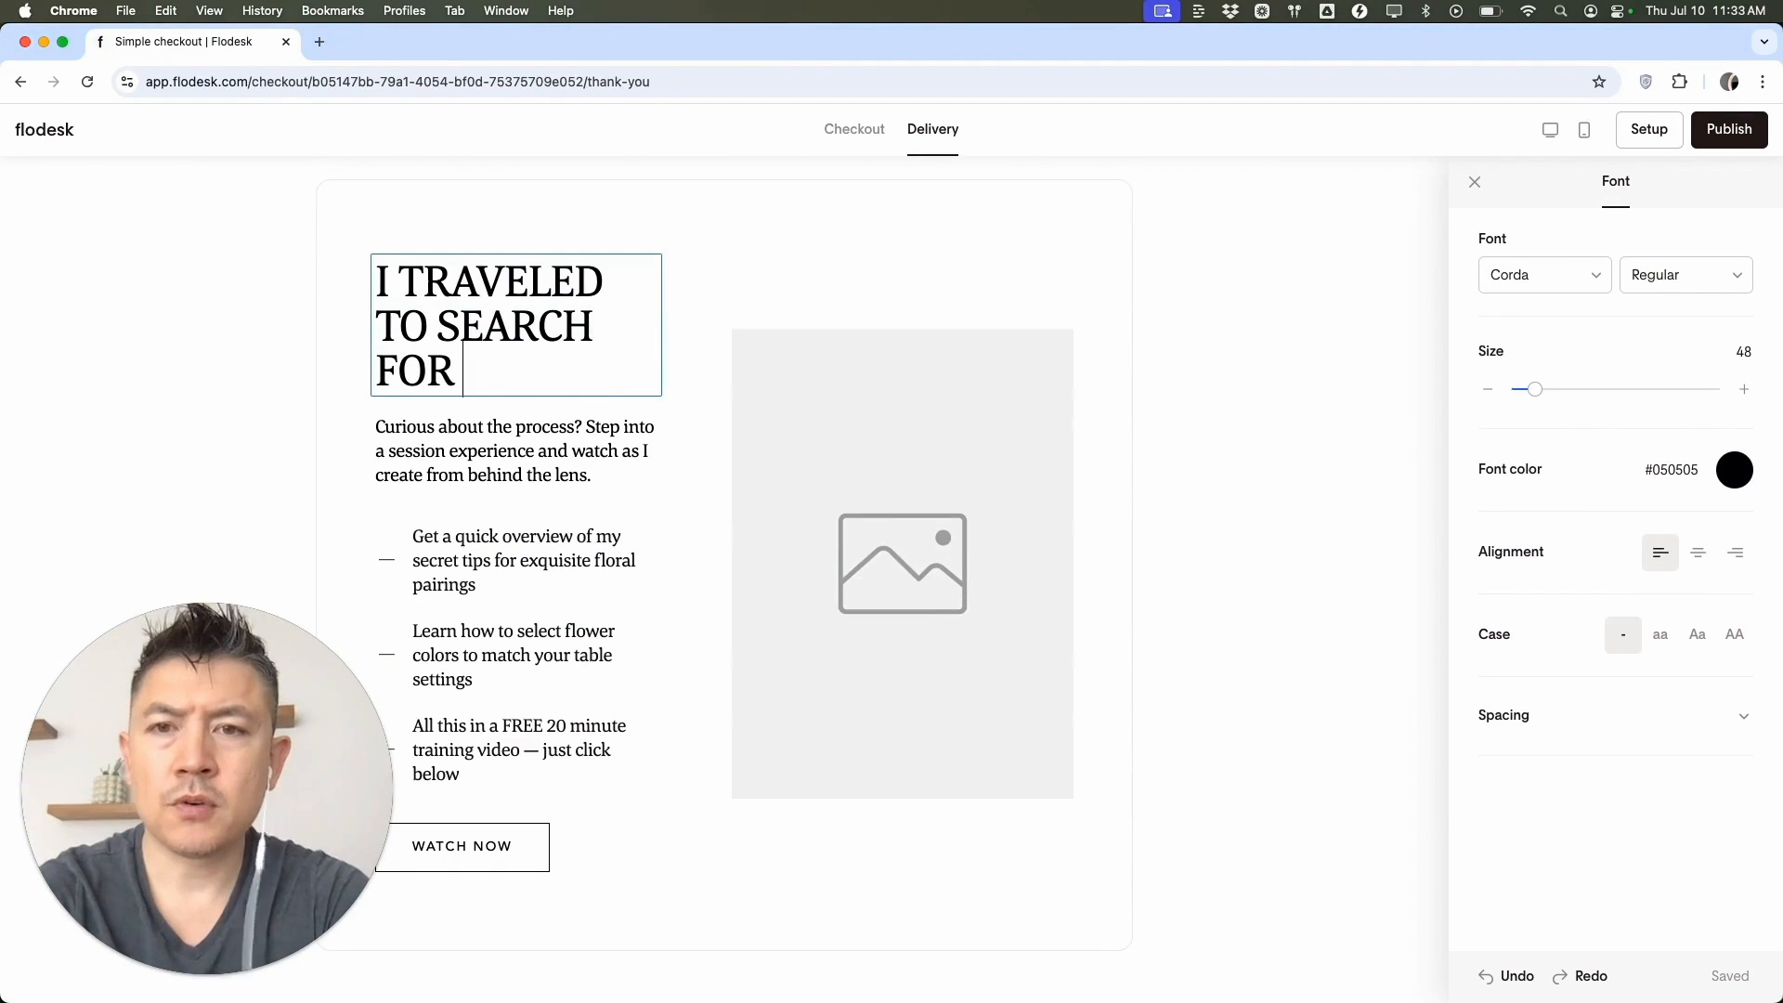
type("TACOS SO YOU DIDN'T HAVE TO!")
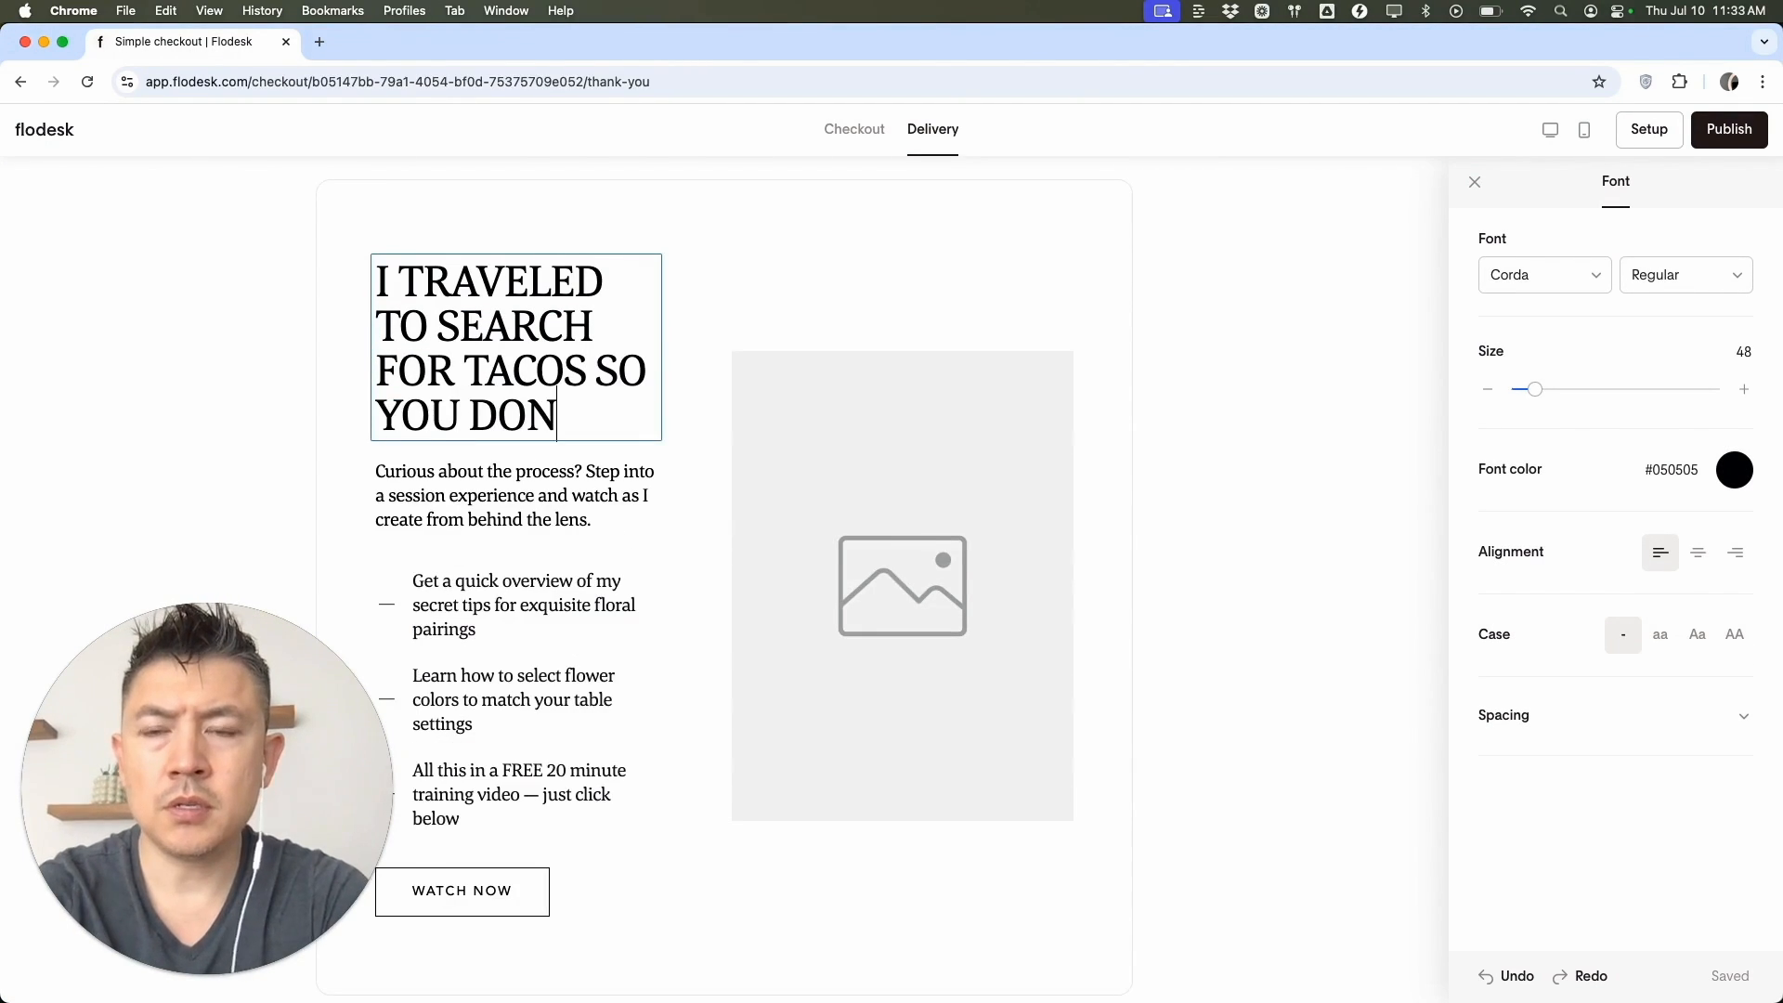
Give the block with the taco search heading a green #43A42E border with a thickness of 9
left_click(712, 303)
scroll(711, 298, "up", 6)
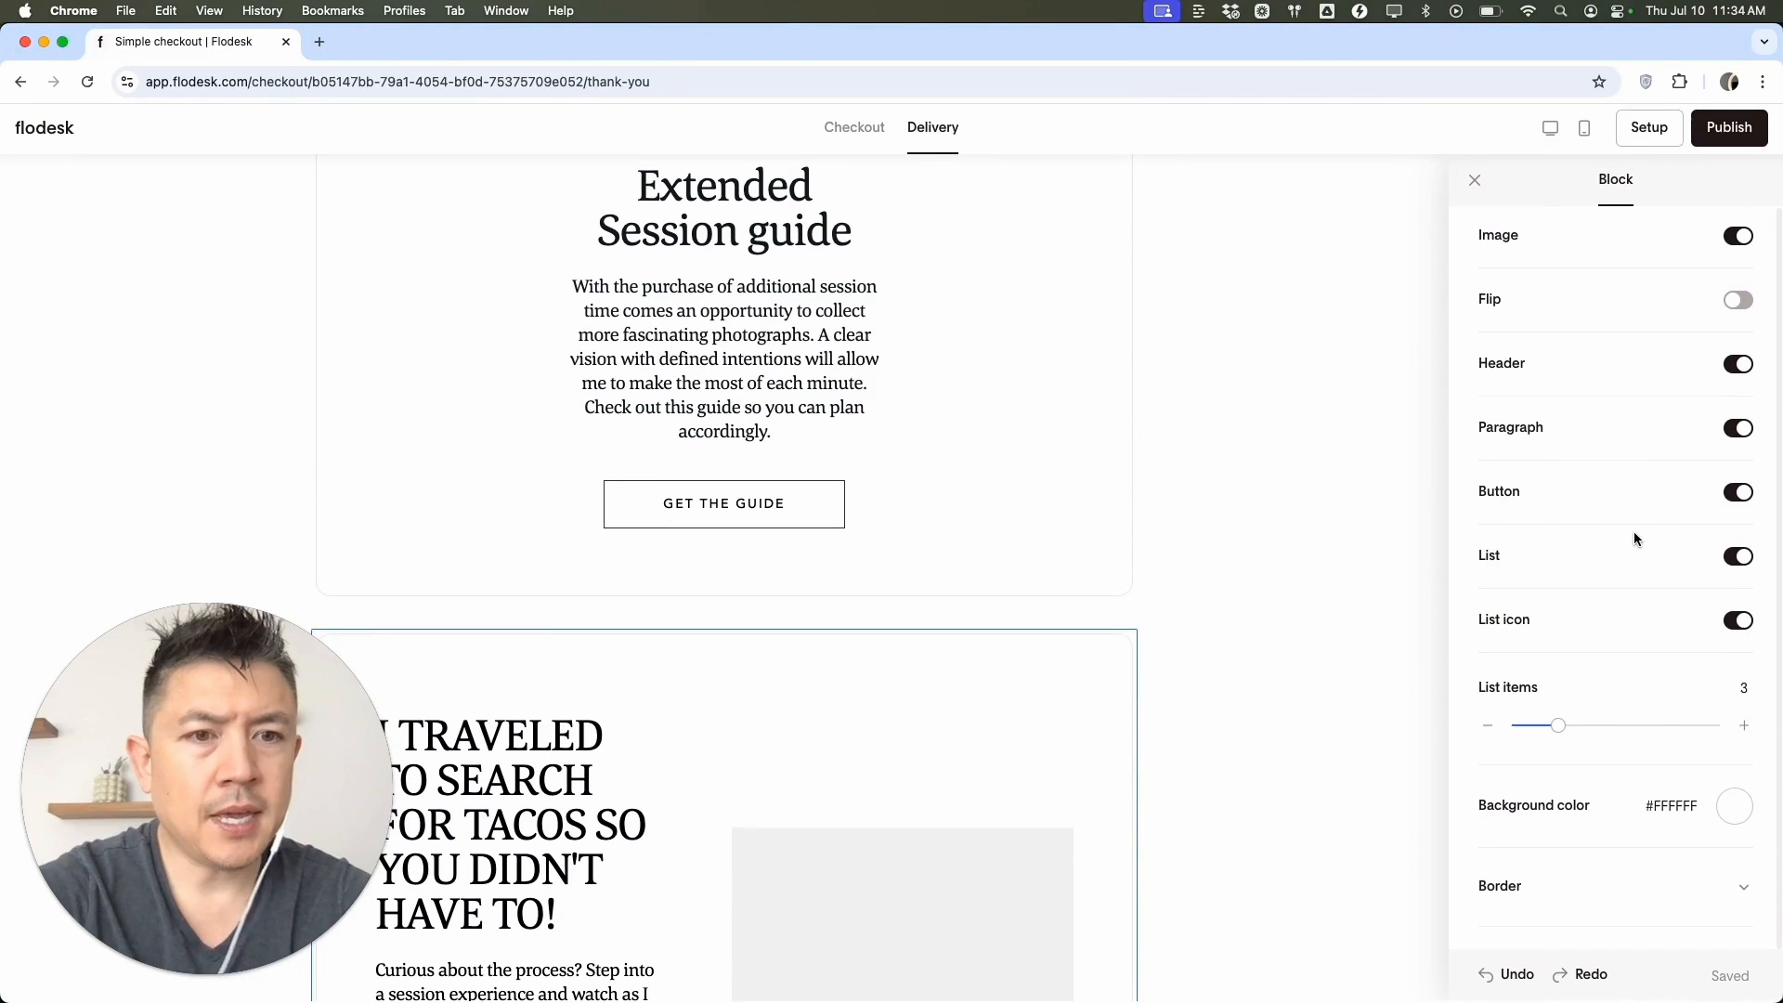
left_click(1649, 882)
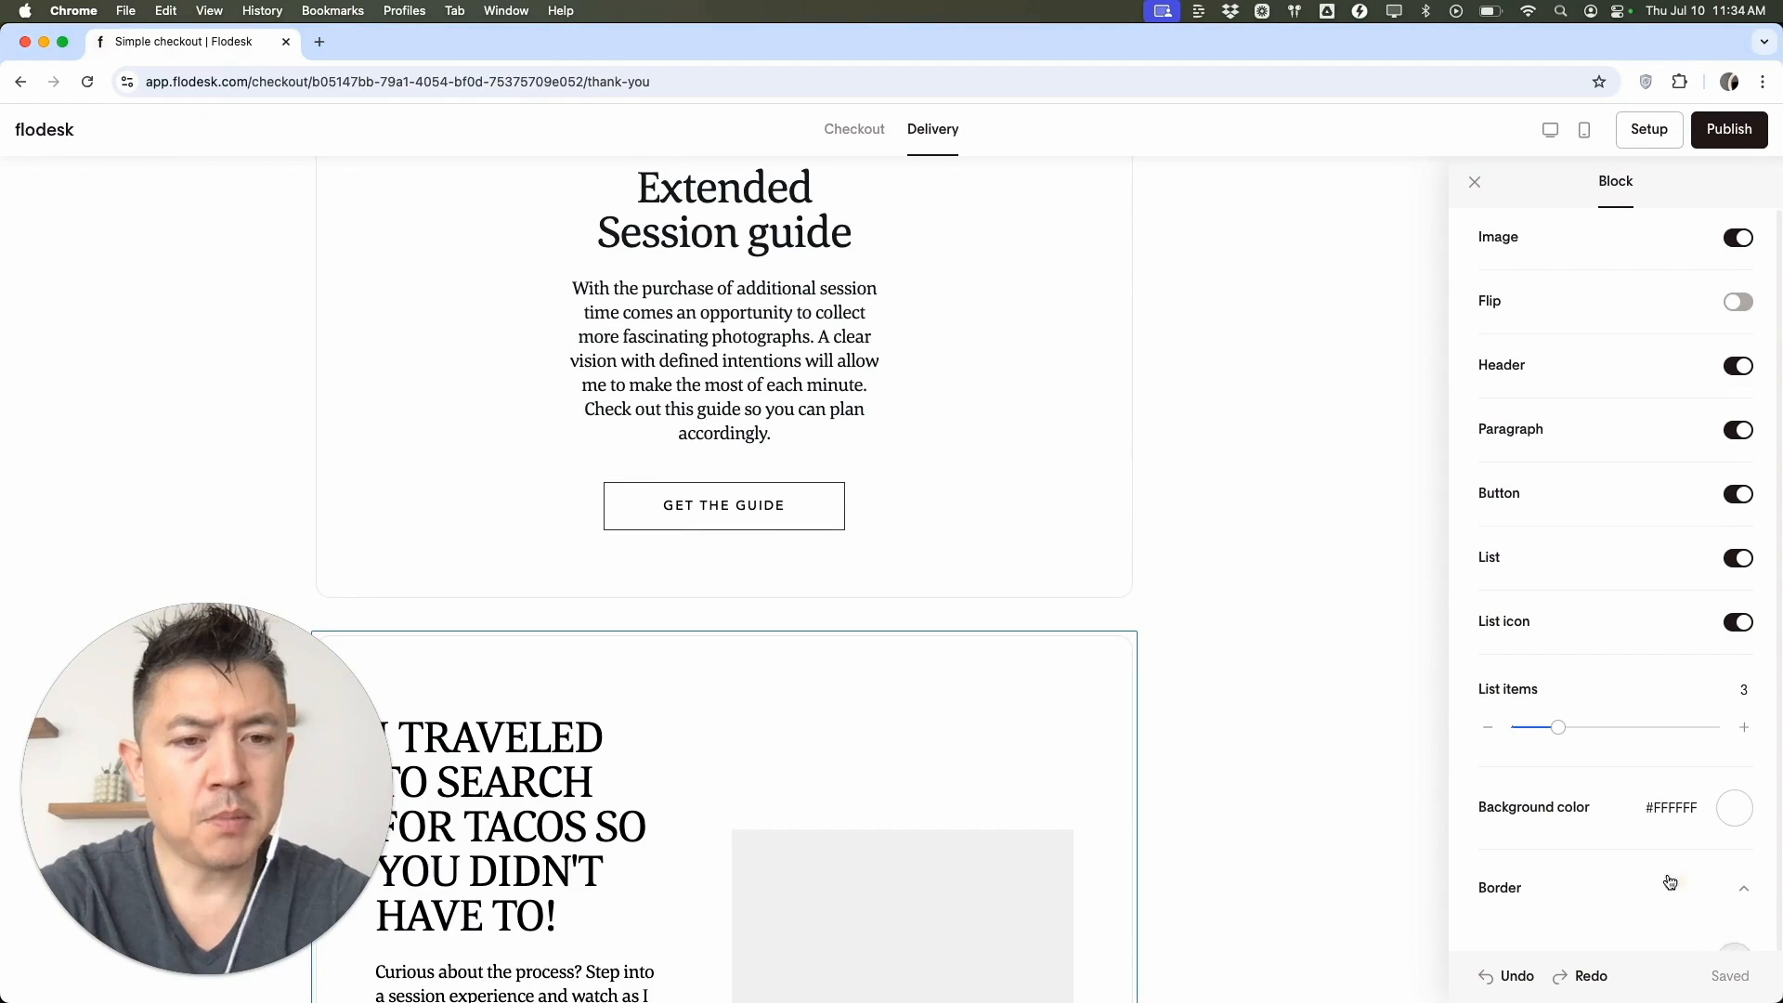
mouse_move(1542, 815)
left_mouse_down()
mouse_move(1716, 821)
mouse_move(1518, 815)
left_mouse_up()
left_click(1711, 824)
left_click(1735, 711)
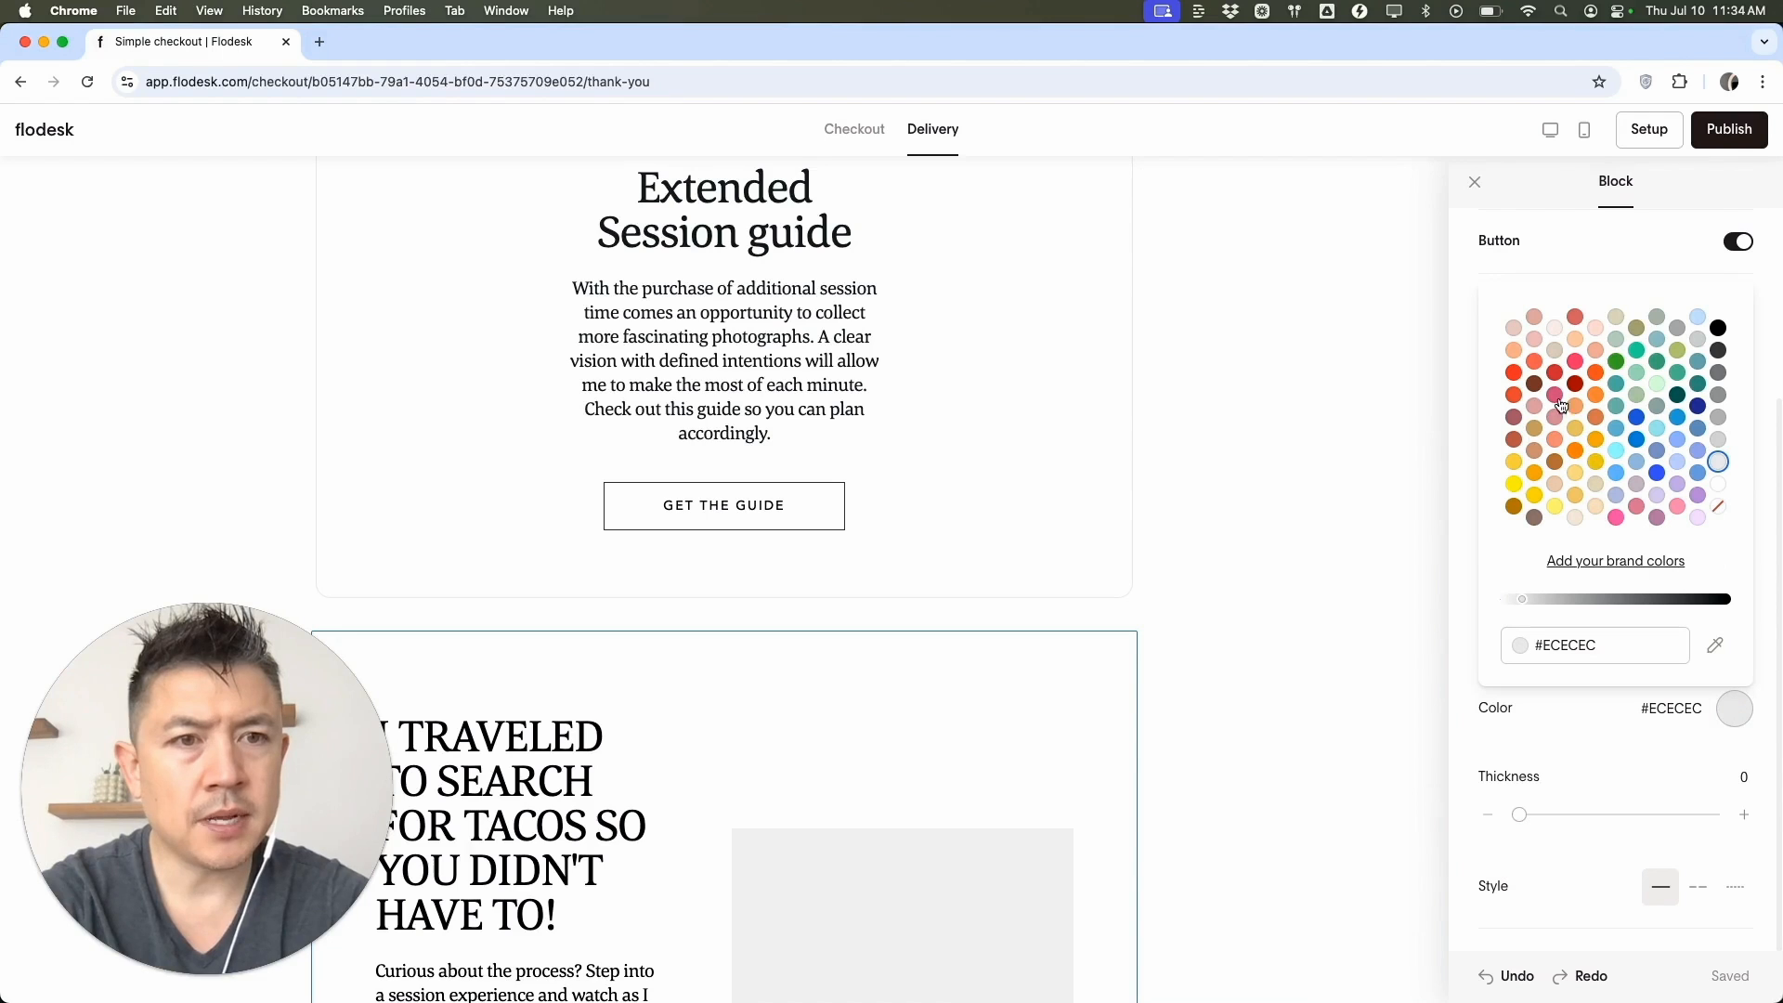
left_click(1622, 367)
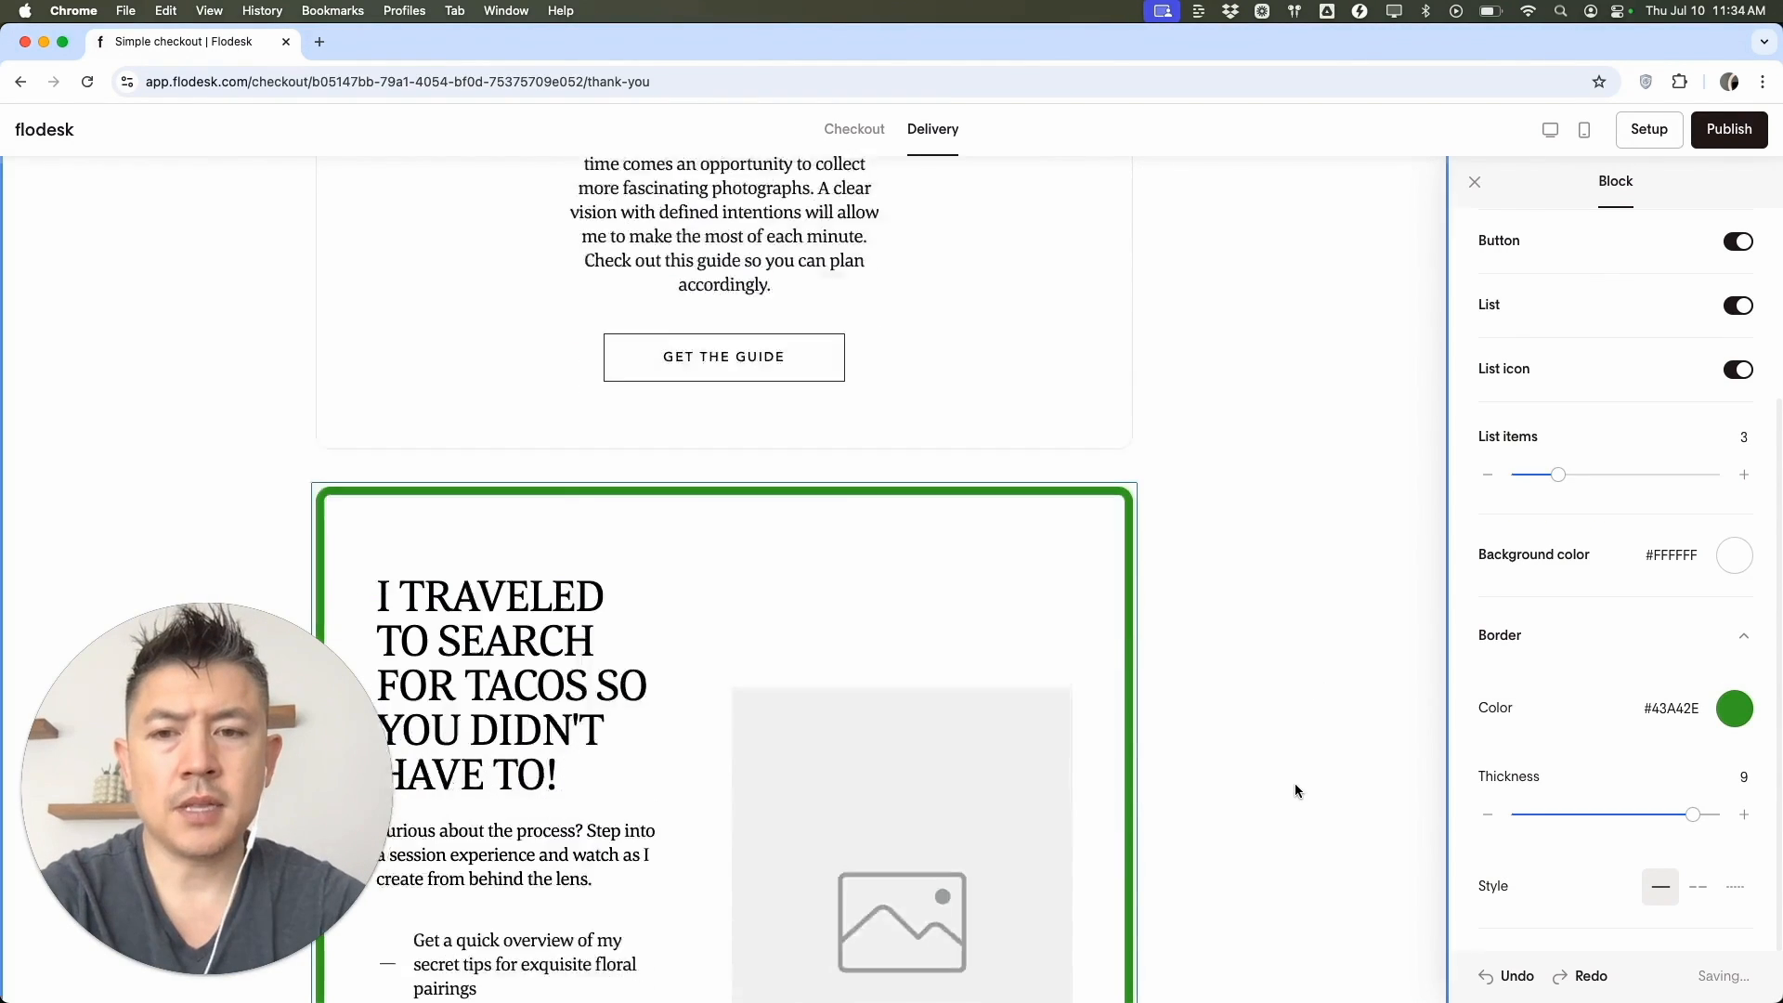